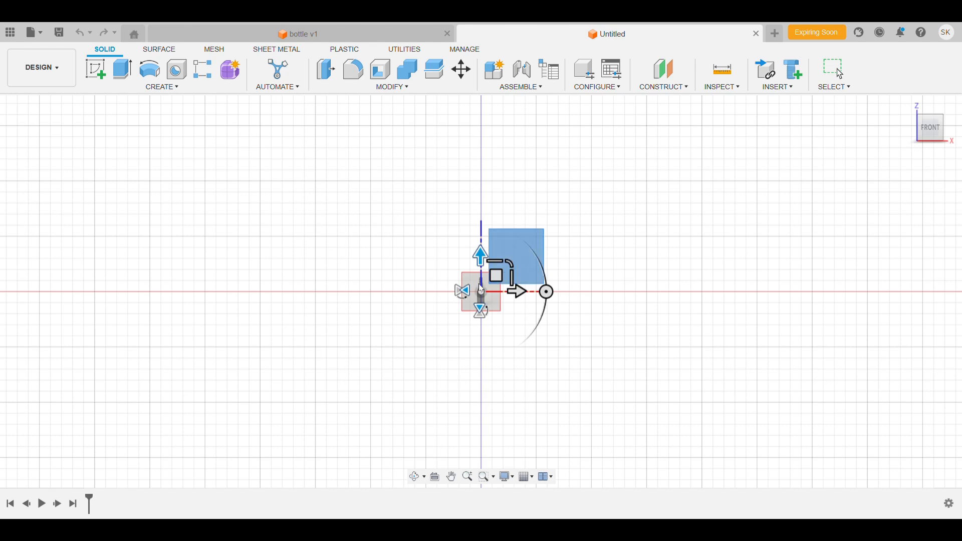
Enlarge the bottle reference canvas and move it up so the bottle's base rests on the origin.
left_click_drag(496, 275, 498, 244)
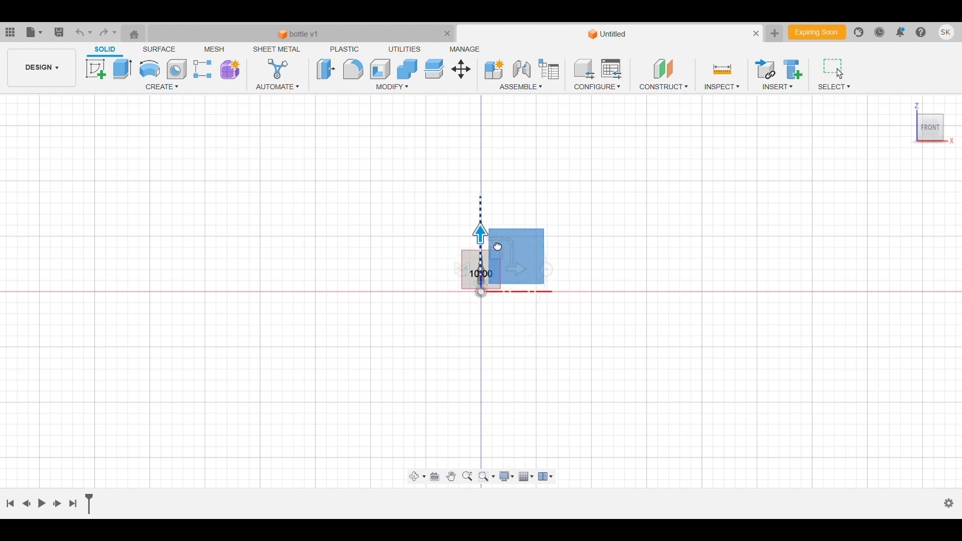
scroll(483, 269, "up", 7)
scroll(464, 242, "down", 2)
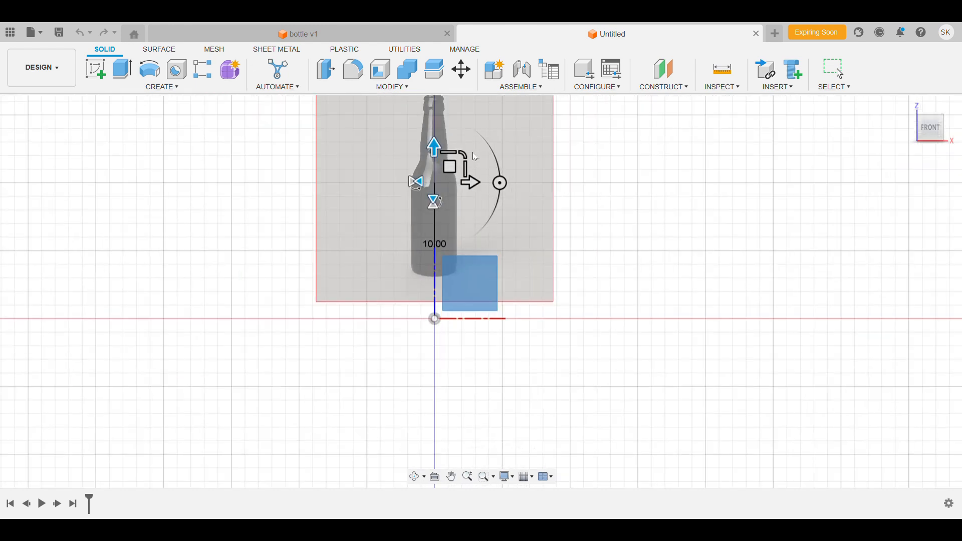
scroll(466, 168, "down", 2)
left_click_drag(450, 155, 450, 183)
scroll(455, 262, "up", 5)
scroll(453, 258, "up", 3)
scroll(456, 241, "down", 4)
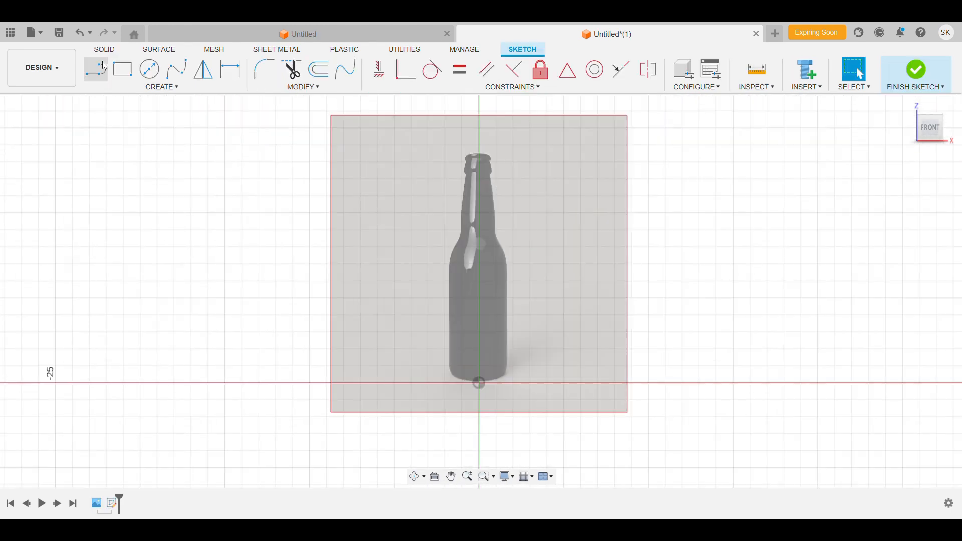
Sketch a vertical centre line from the origin to the bottle's top, plus a short horizontal line outward along the rim.
left_click(102, 72)
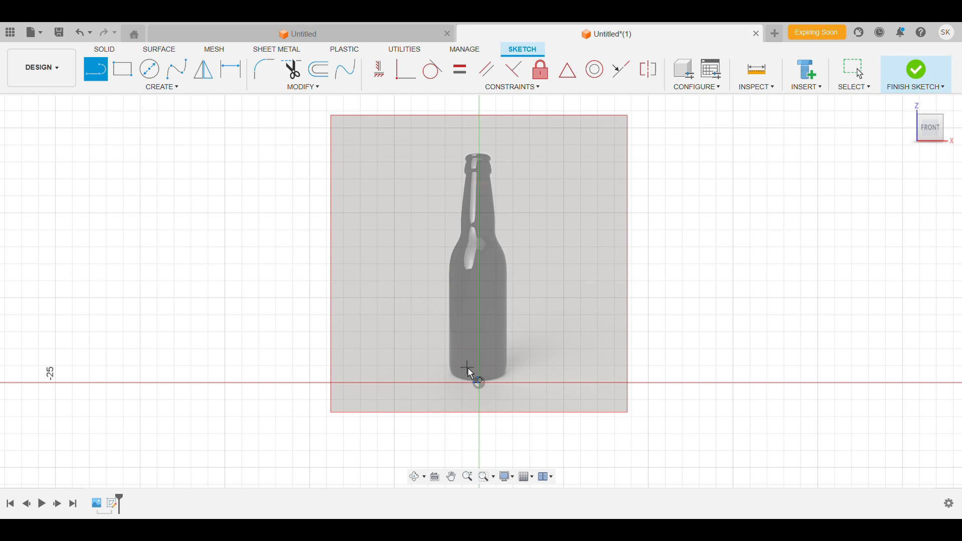
left_click(479, 382)
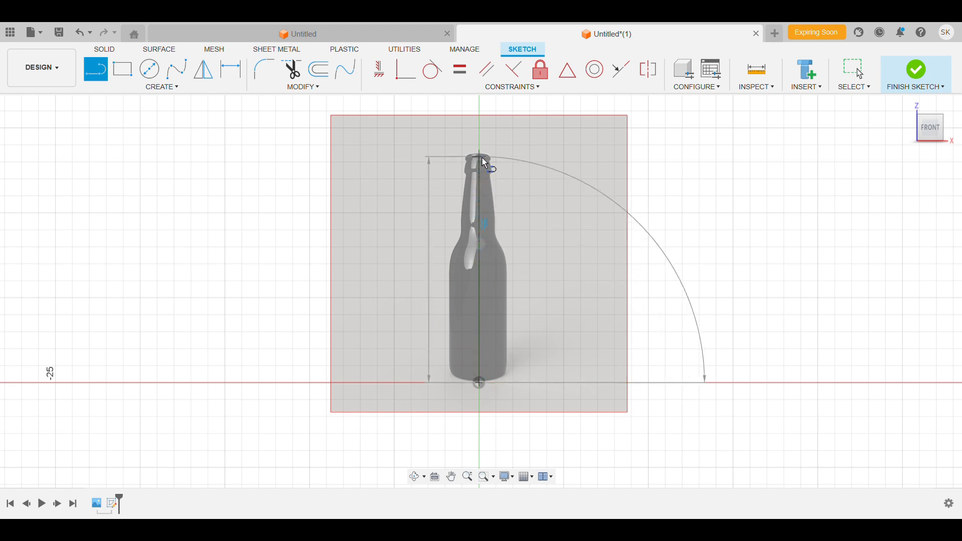
scroll(481, 158, "up", 4)
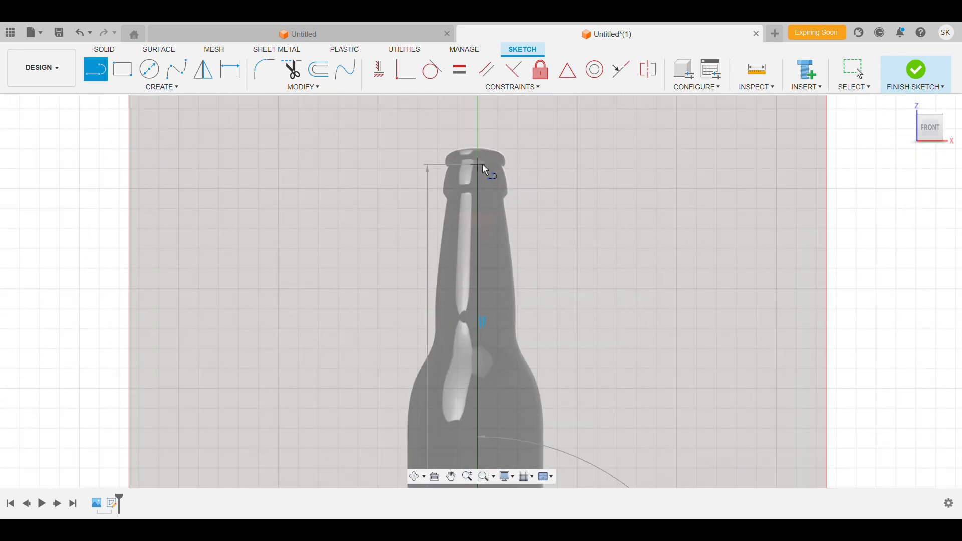
left_click(478, 150)
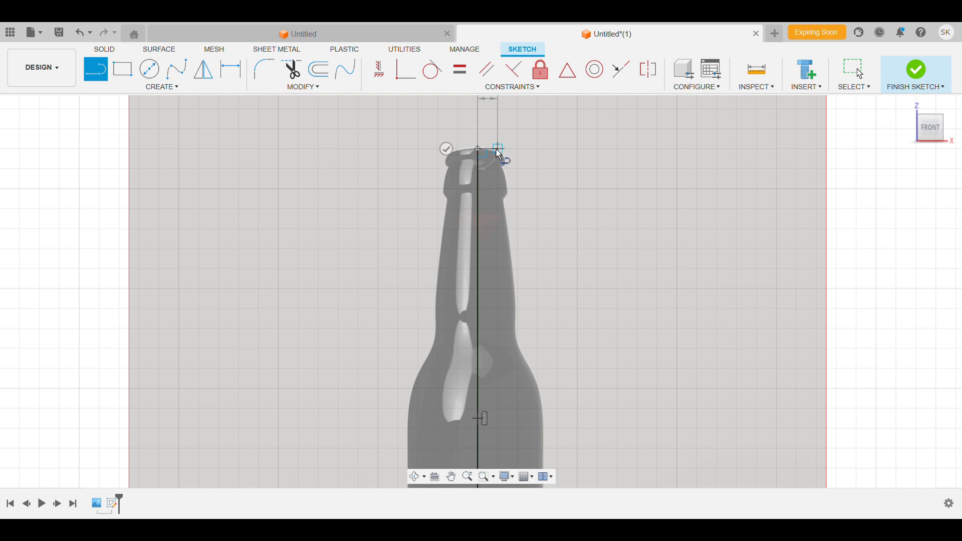
left_click(497, 149)
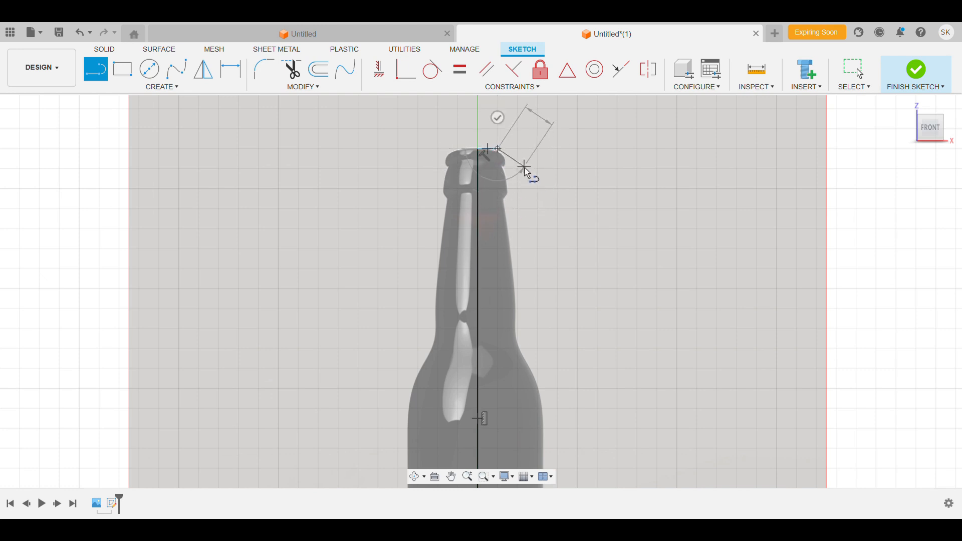
key("Escape")
Sketch a vertical line just outside the bottle's right side, from near the base up to the start of the shoulder.
left_click(95, 69)
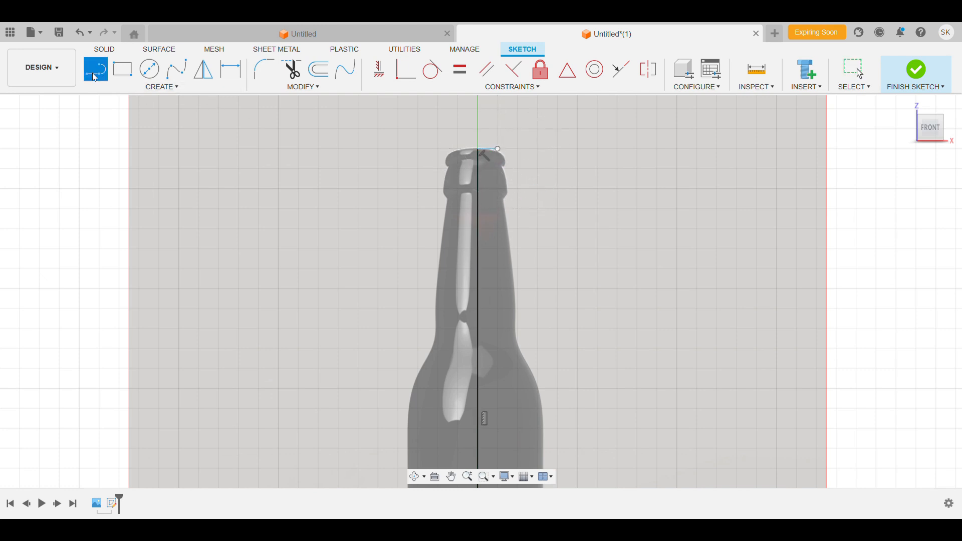
scroll(511, 345, "down", 3)
scroll(511, 345, "down", 2)
middle_click_drag(548, 393, 547, 343)
scroll(547, 344, "up", 6)
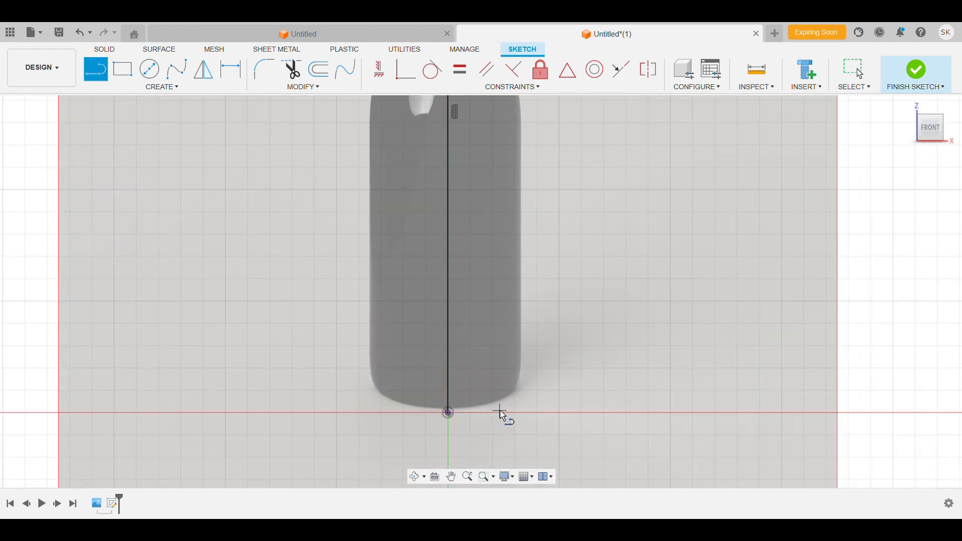
left_click(448, 413)
scroll(523, 383, "up", 4)
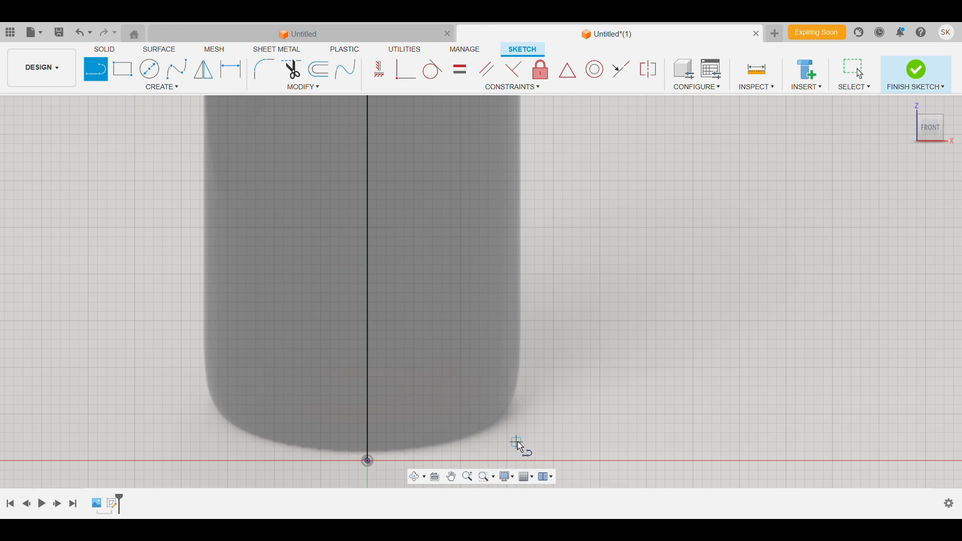
left_click(525, 443)
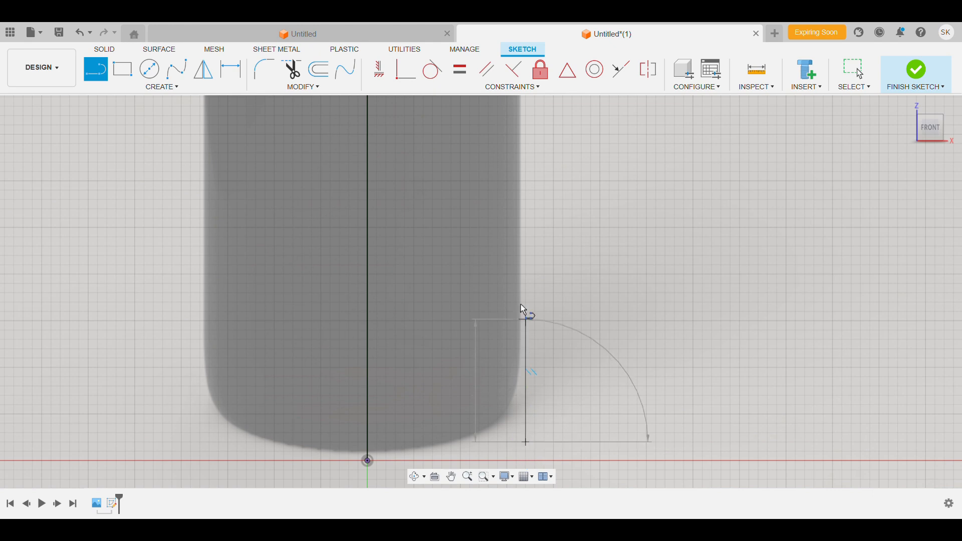
scroll(534, 194, "down", 6)
middle_click_drag(540, 158, 547, 293)
key("Escape")
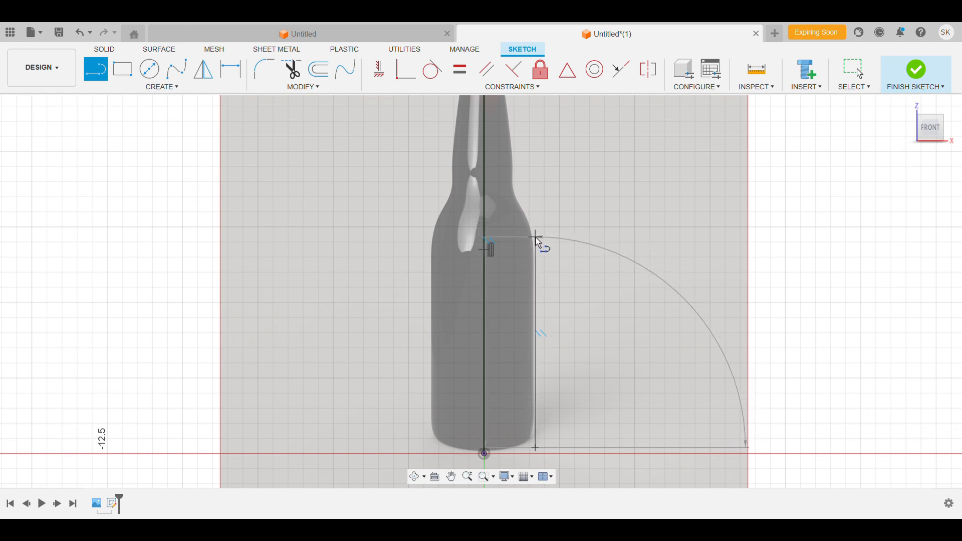
scroll(537, 235, "up", 1)
left_click(536, 235)
key("Escape")
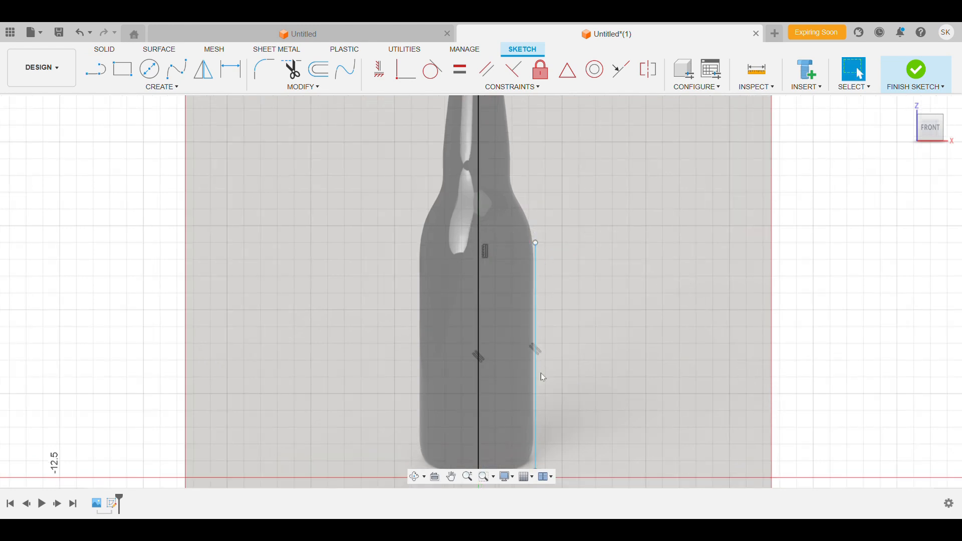
Start a spline at the side line's upper end and place points along the lower shoulder curve.
scroll(540, 371, "down", 3)
scroll(549, 360, "up", 5)
scroll(528, 365, "up", 2)
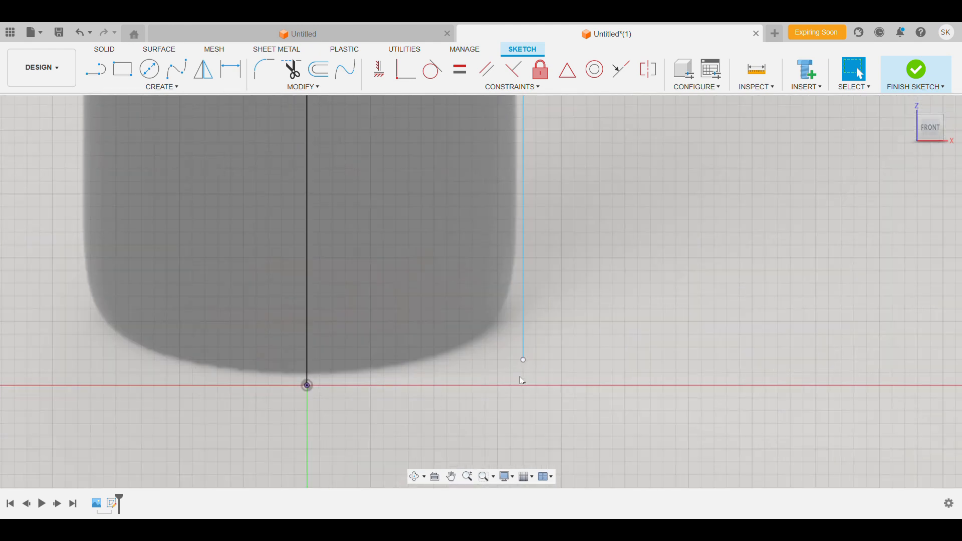
scroll(572, 261, "down", 5)
scroll(560, 360, "up", 3)
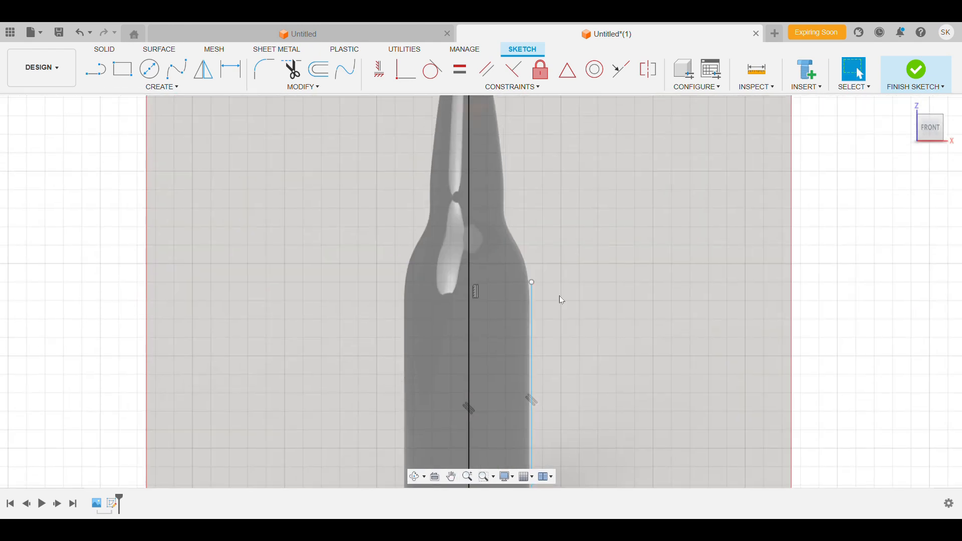
left_click(172, 76)
scroll(549, 197, "up", 3)
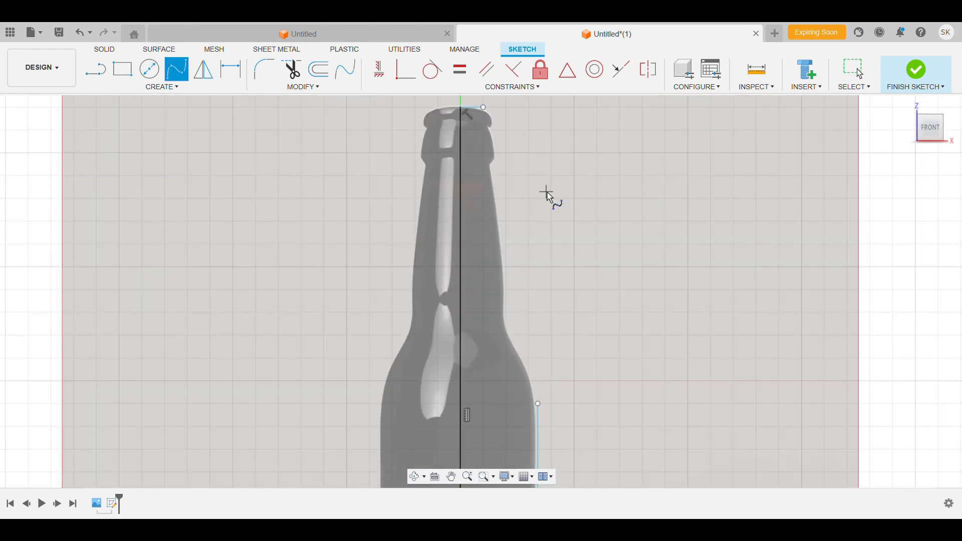
scroll(539, 380, "down", 3)
middle_click_drag(539, 380, 581, 372)
scroll(541, 370, "up", 3)
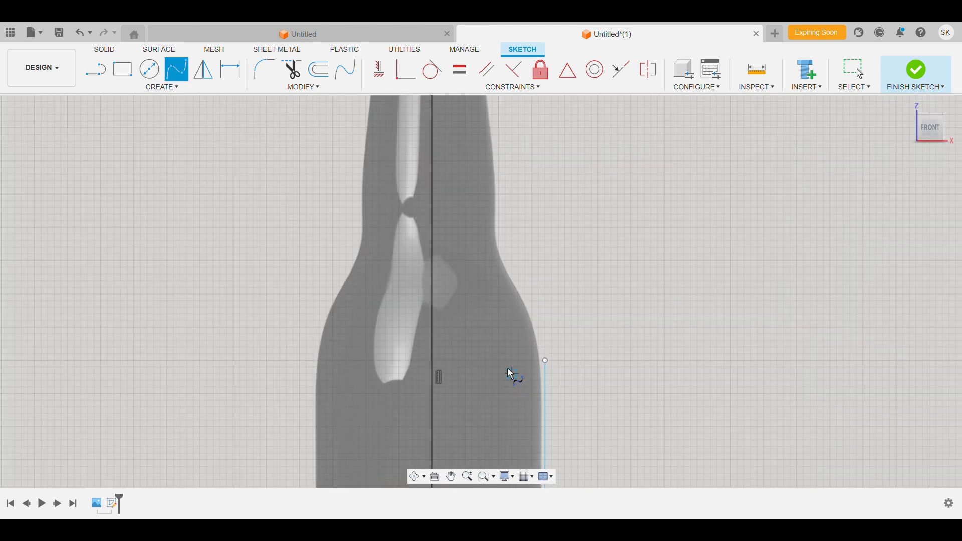
left_click(545, 360)
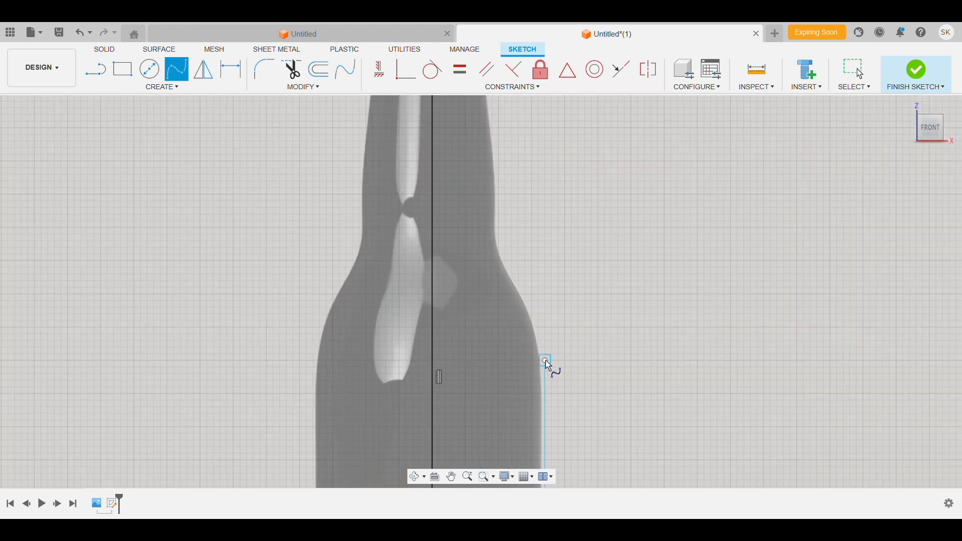
left_click(539, 327)
scroll(526, 292, "up", 2)
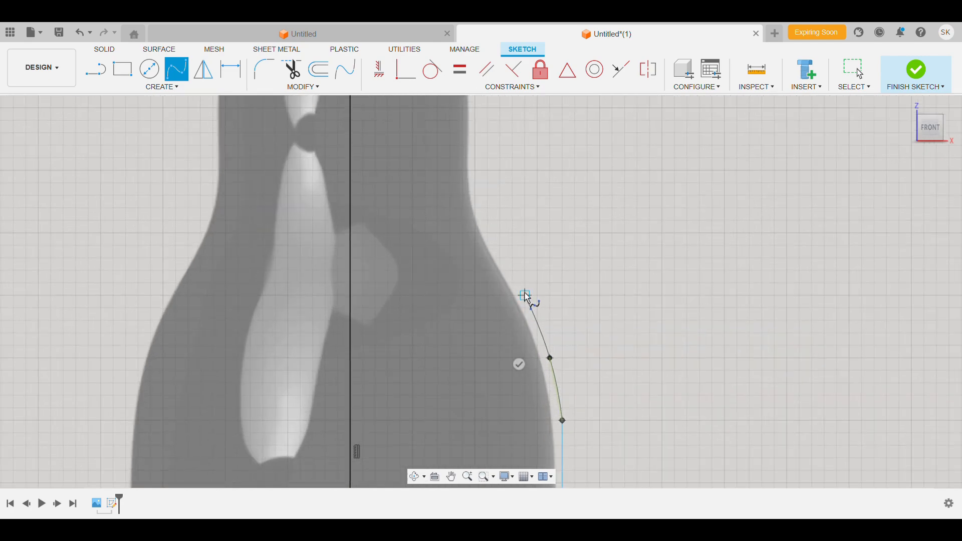
left_click(525, 295)
Continue the spline with points along the upper shoulder curve to the base of the neck.
scroll(501, 255, "up", 3)
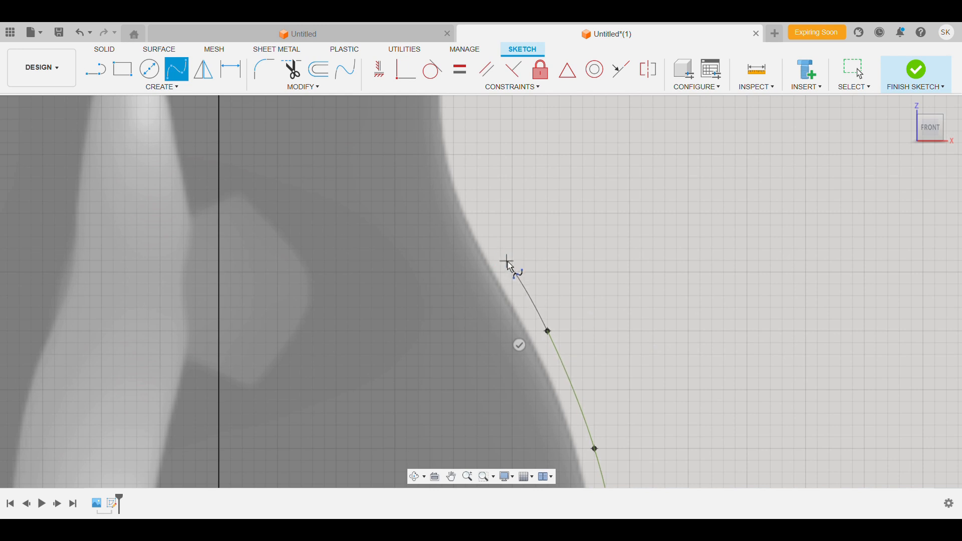
left_click(501, 260)
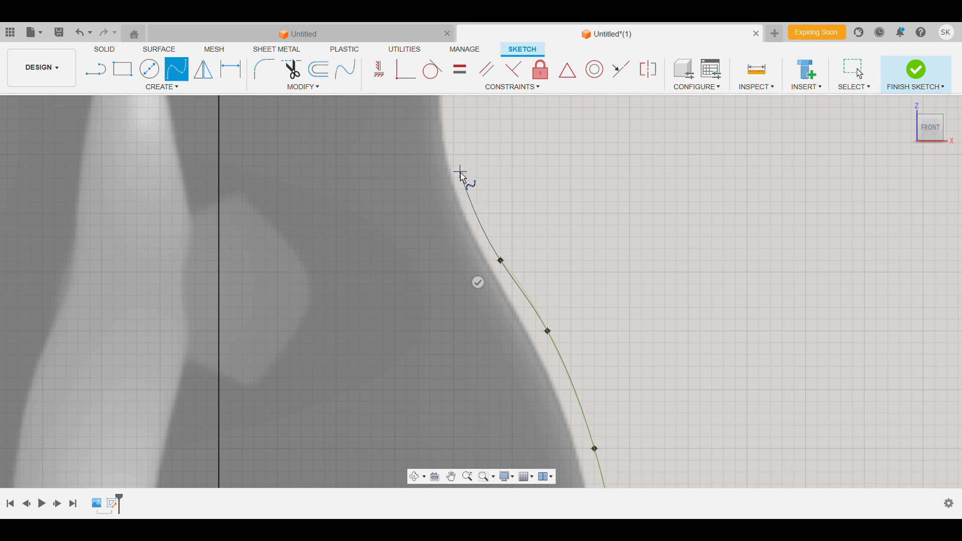
scroll(467, 197, "up", 2)
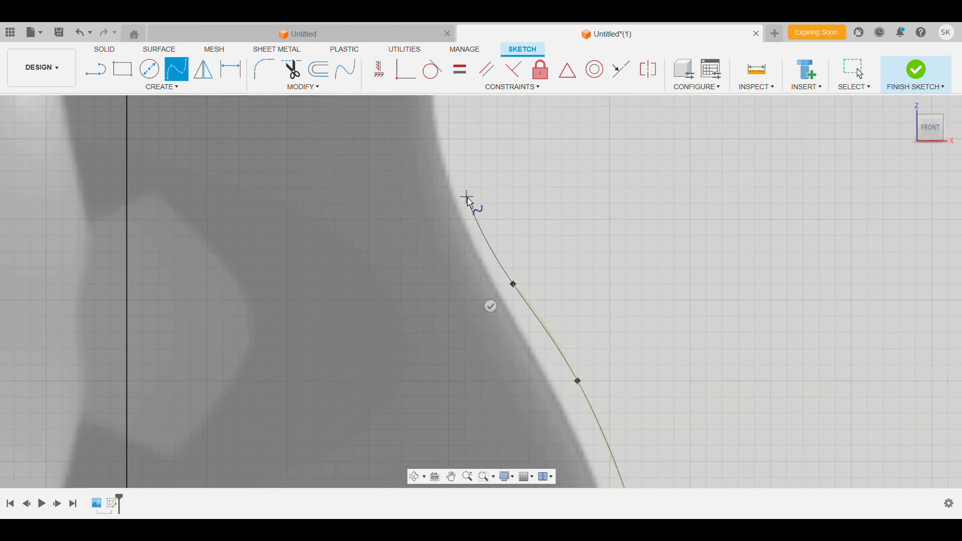
left_click(470, 202)
scroll(453, 118, "up", 1)
scroll(452, 118, "down", 1)
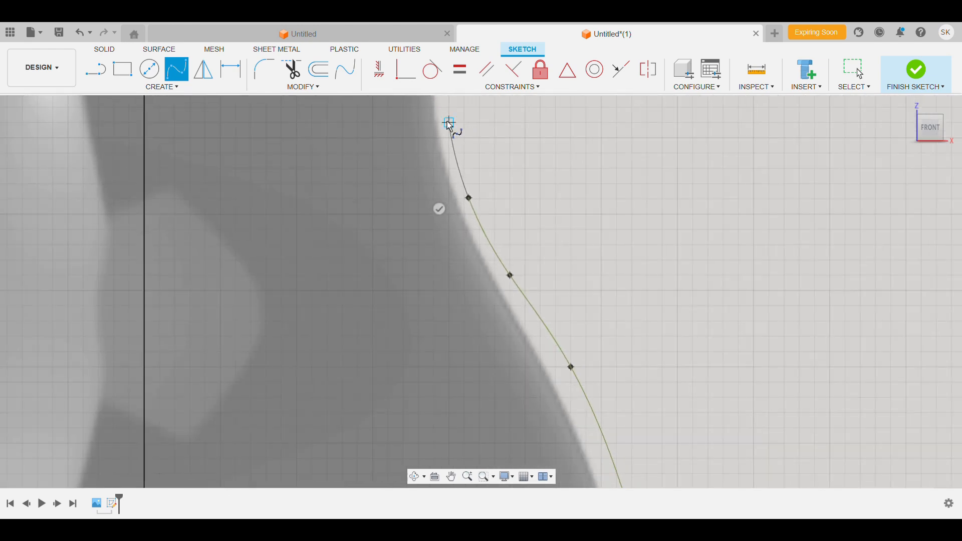
left_click(443, 122)
Extend the spline up the neck's right edge to just below the collar.
mouse_move(442, 122)
middle_mouse_down()
mouse_move(442, 204)
mouse_move(421, 266)
middle_mouse_up()
scroll(421, 266, "down", 1)
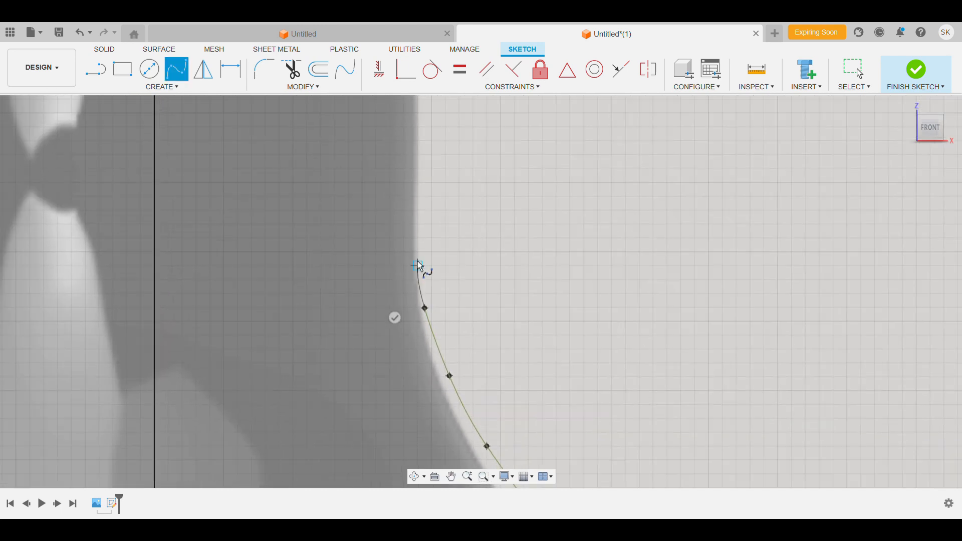
left_click(425, 217)
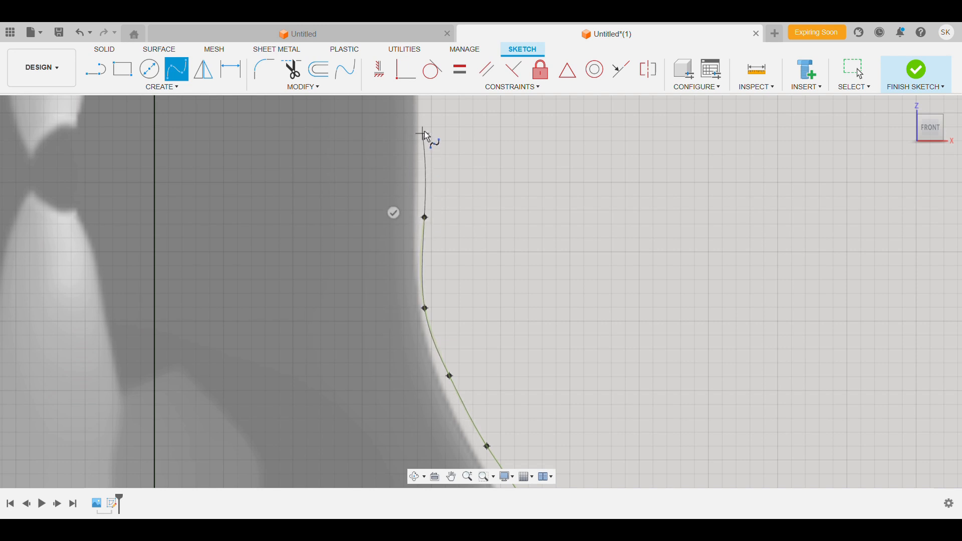
scroll(424, 132, "down", 1)
mouse_move(430, 134)
middle_mouse_down()
mouse_move(430, 193)
mouse_move(415, 236)
middle_mouse_up()
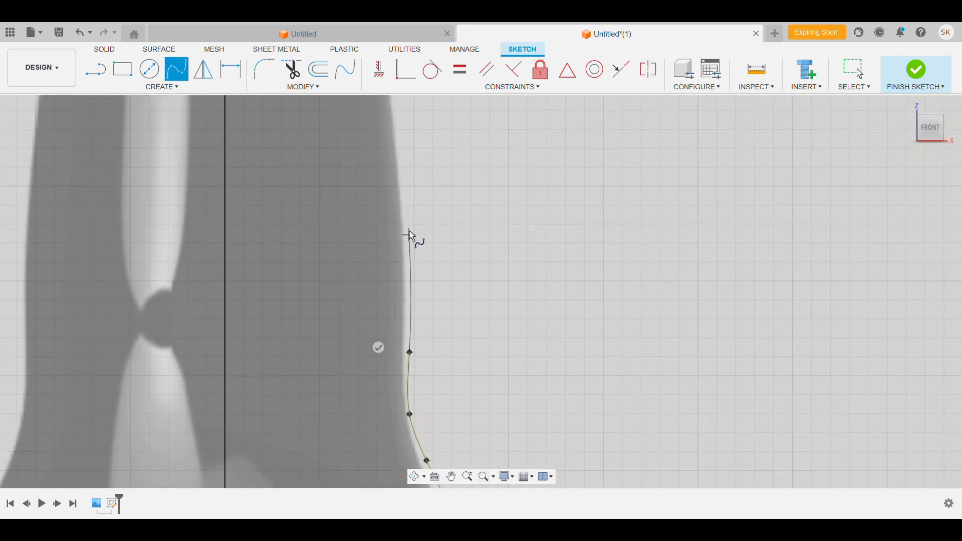
left_click(406, 196)
middle_click_drag(413, 166, 411, 356)
left_click(386, 193)
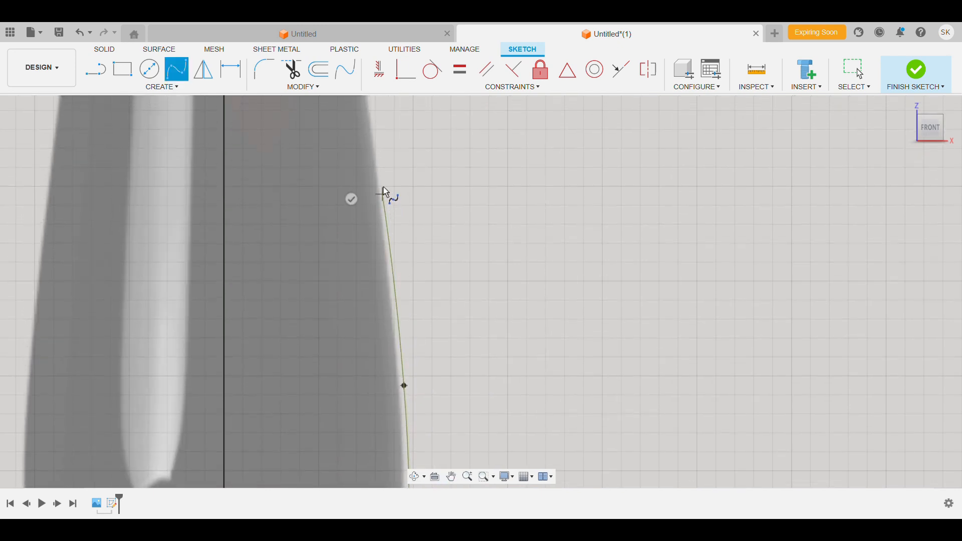
middle_click_drag(377, 148, 377, 329)
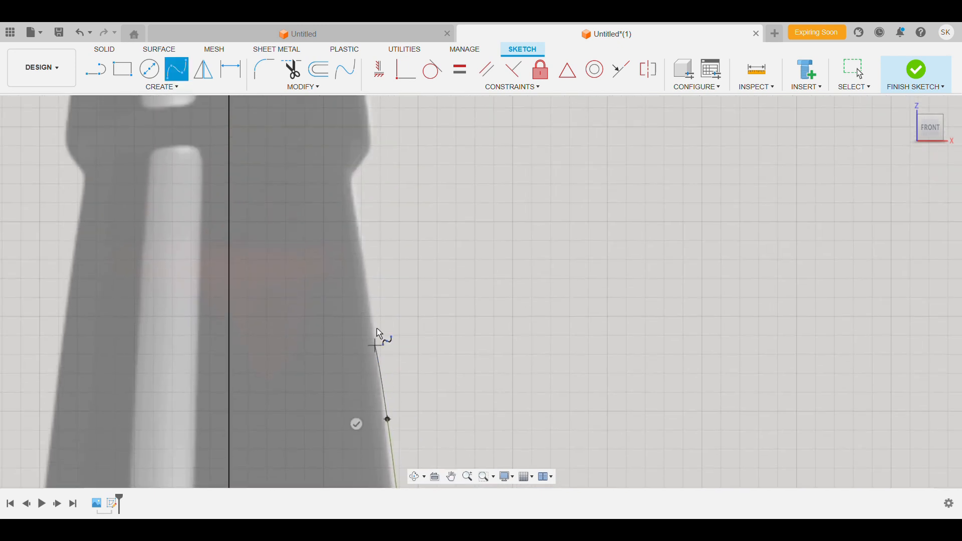
left_click(361, 218)
Trace the collar with spline points at the notch beneath it, its lower bulge and the groove below the lip.
scroll(357, 180, "up", 3)
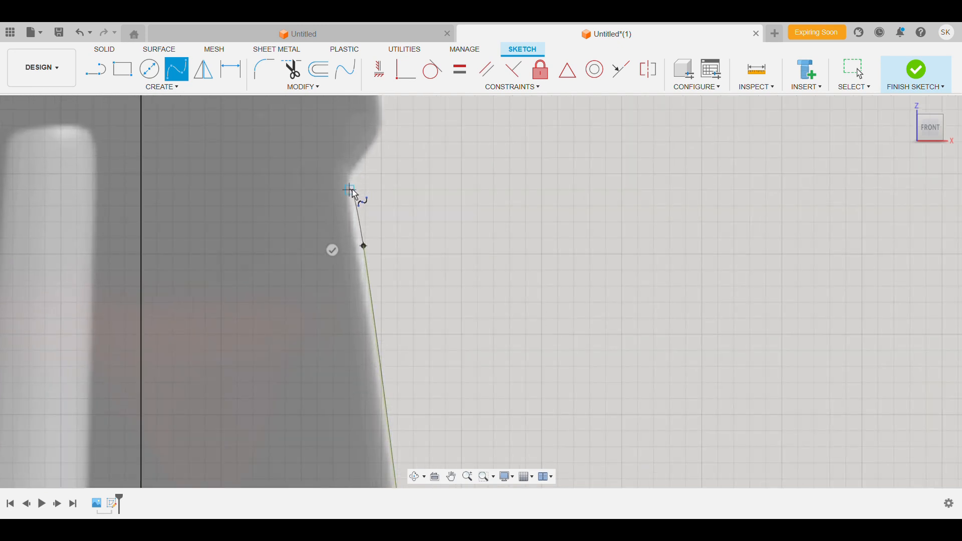
left_click(355, 176)
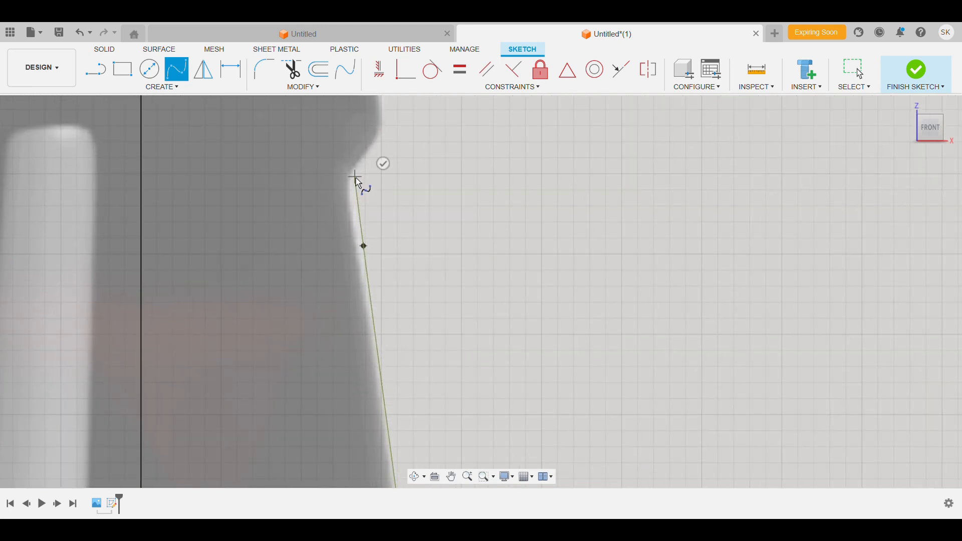
left_click(388, 140)
middle_click_drag(389, 125, 377, 180)
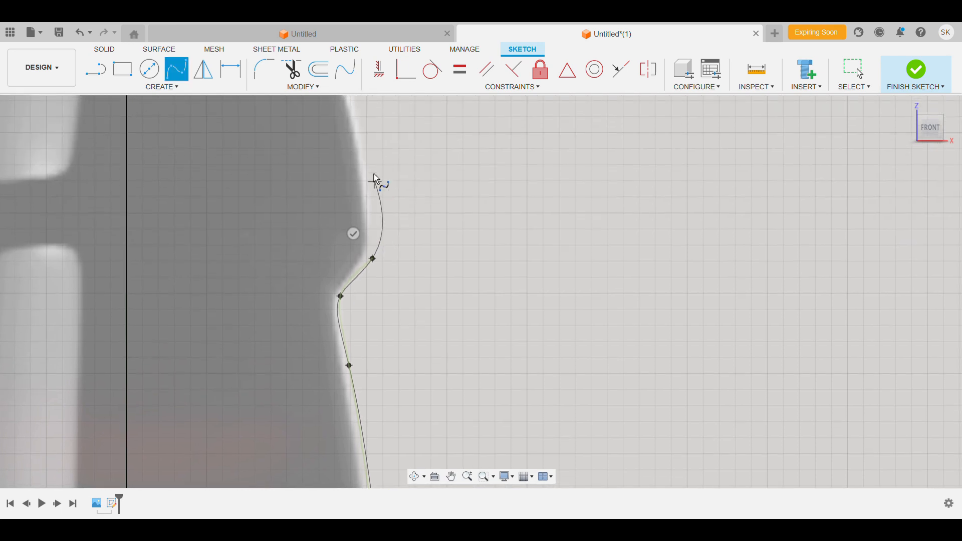
middle_click_drag(365, 128, 369, 275)
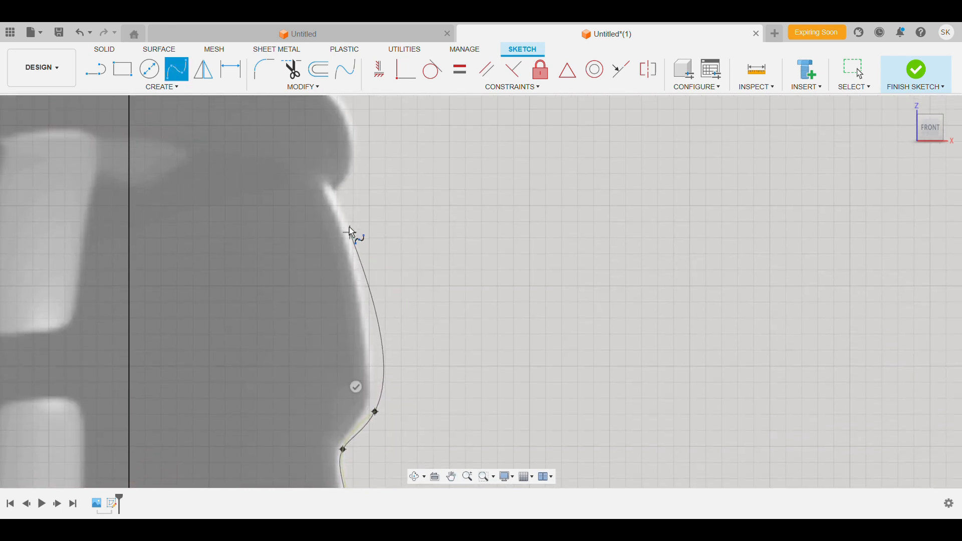
left_click(338, 189)
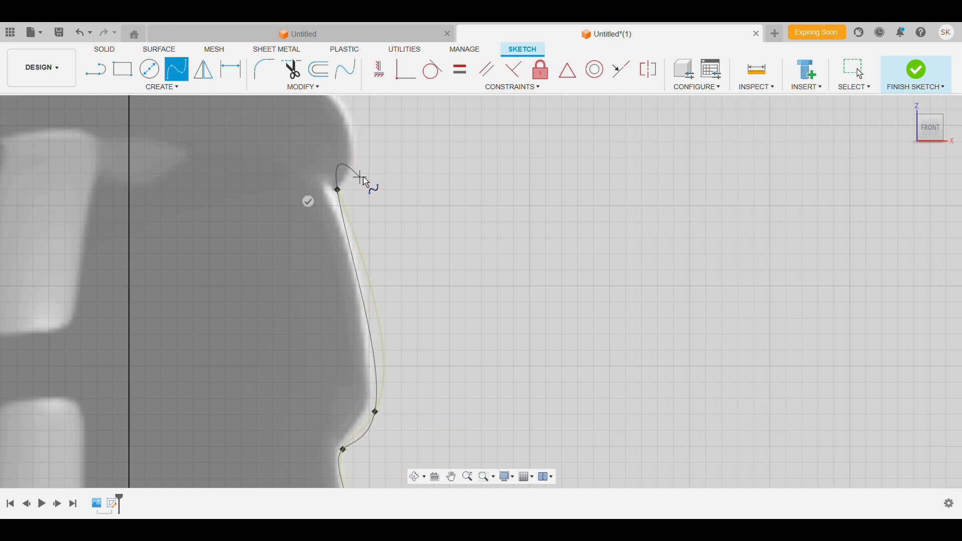
Try to carry the spline around the lip and finish it at the outer end of the top line.
scroll(383, 155, "up", 2)
left_click(347, 172)
middle_click_drag(384, 137, 395, 275)
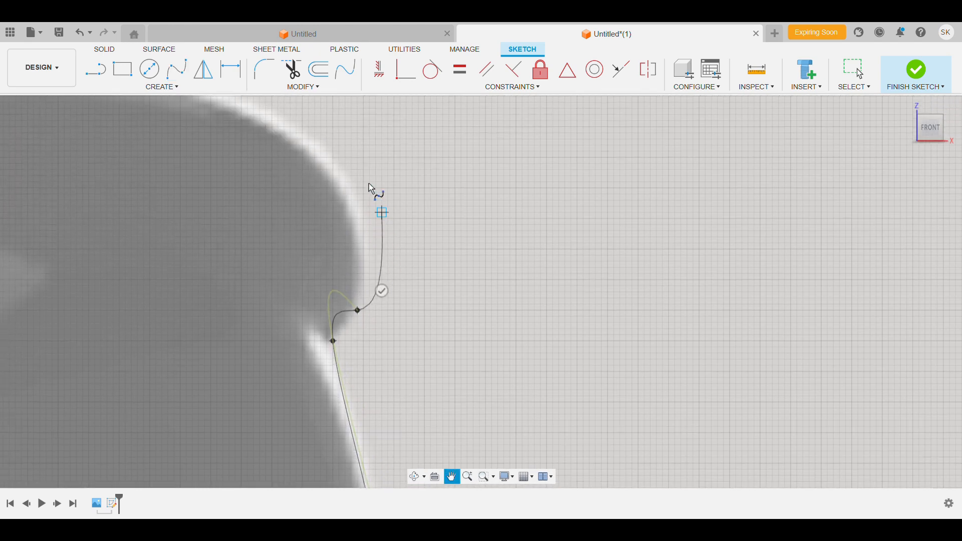
left_click(358, 181)
middle_click_drag(359, 178, 343, 389)
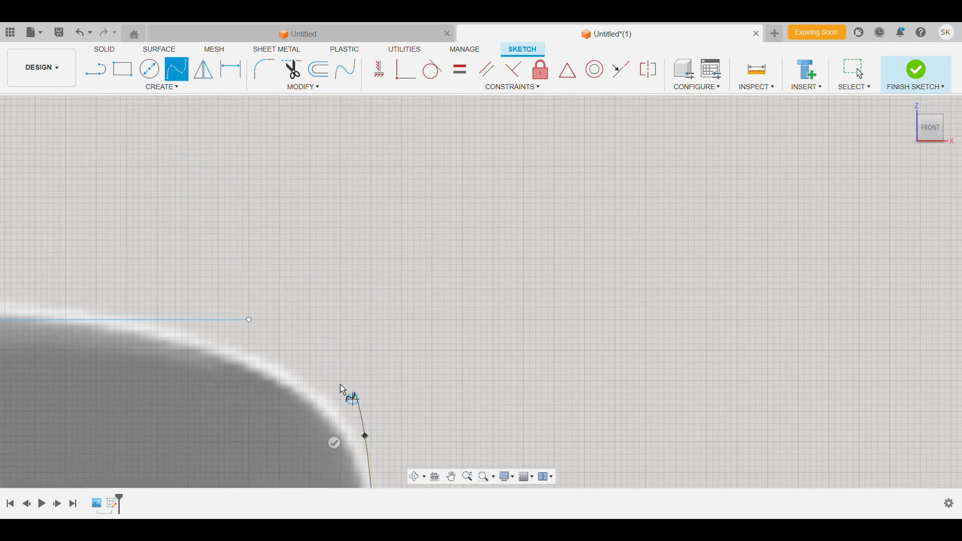
left_click(249, 320)
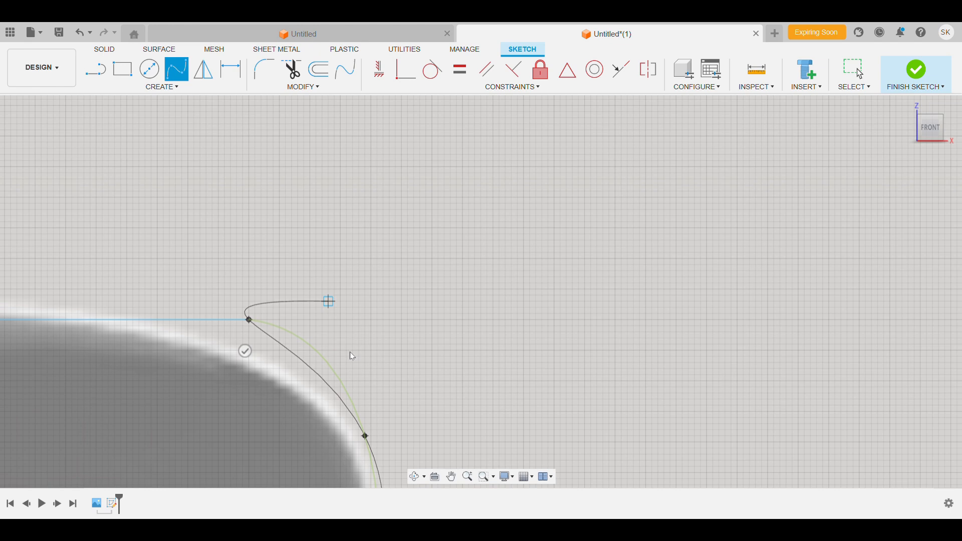
left_click(245, 351)
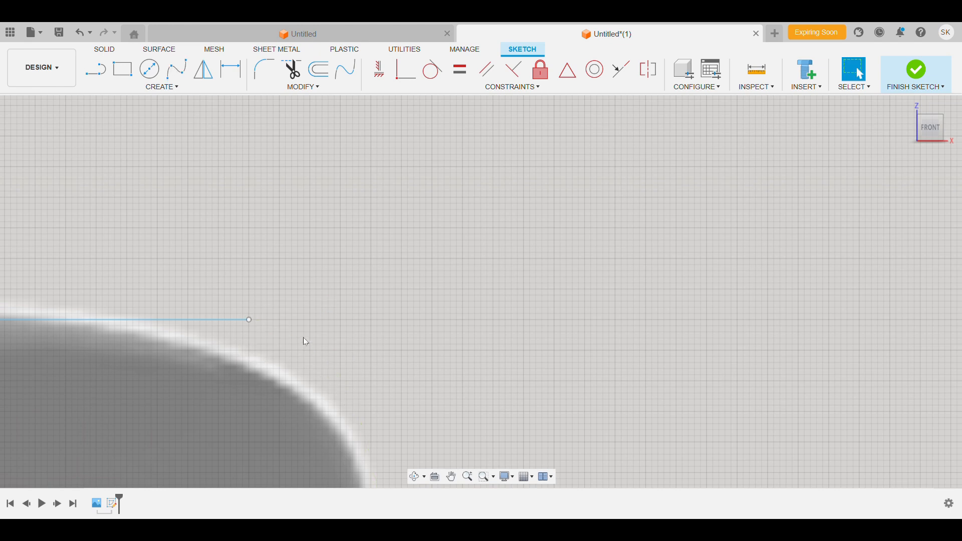
Start a new spline at the side line's upper end and place points just outside the lower shoulder curve.
scroll(457, 384, "down", 3)
scroll(458, 389, "down", 3)
middle_click_drag(458, 388, 365, 229)
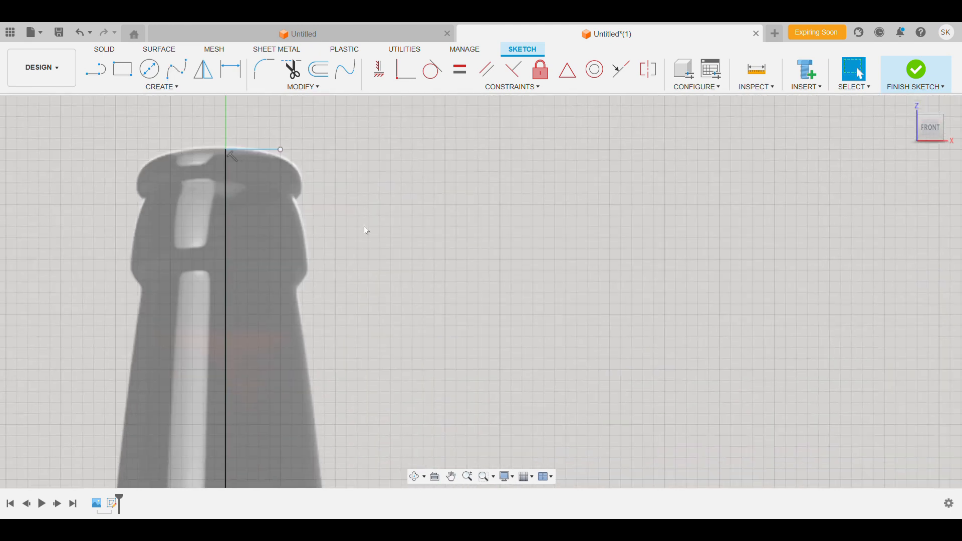
scroll(430, 371, "down", 2)
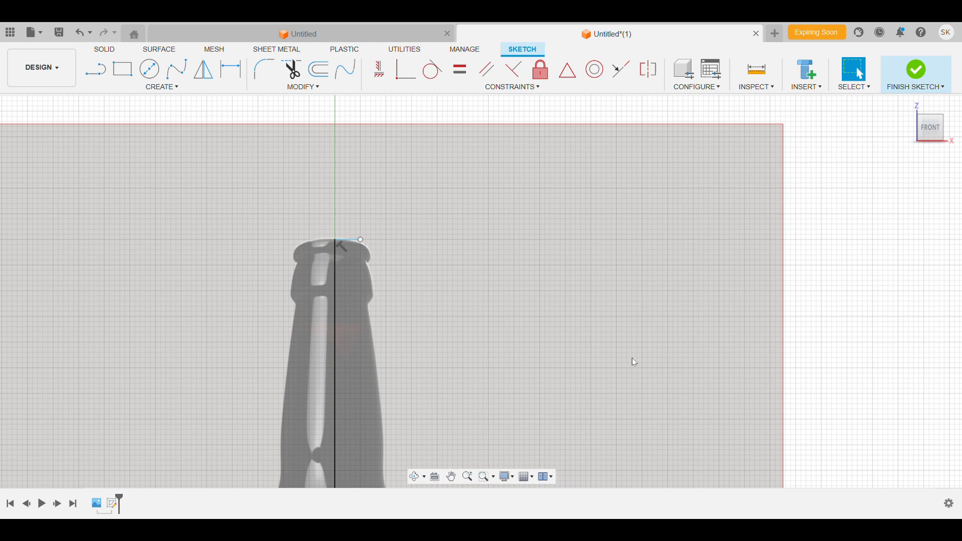
scroll(642, 374, "down", 3)
middle_click_drag(642, 374, 539, 286)
scroll(512, 266, "up", 2)
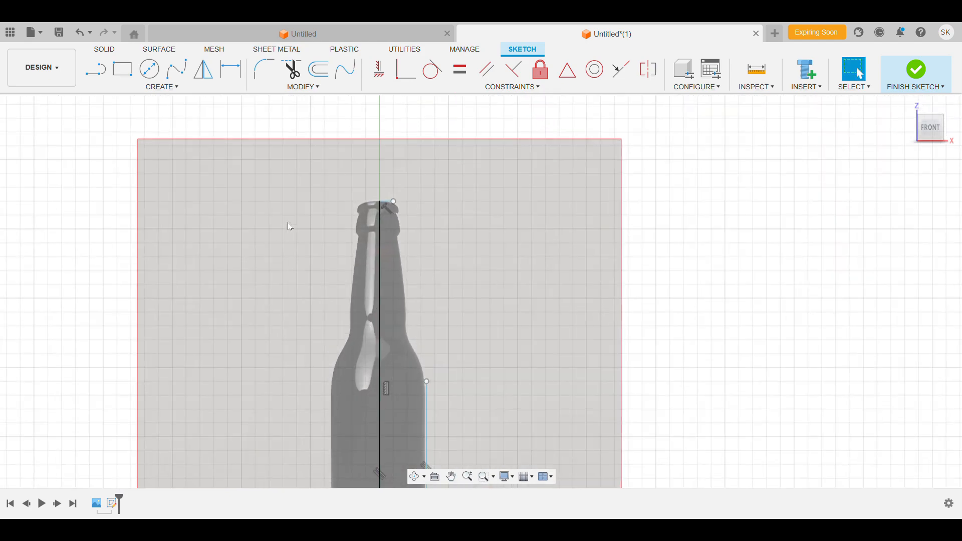
left_click(177, 69)
scroll(455, 399, "up", 2)
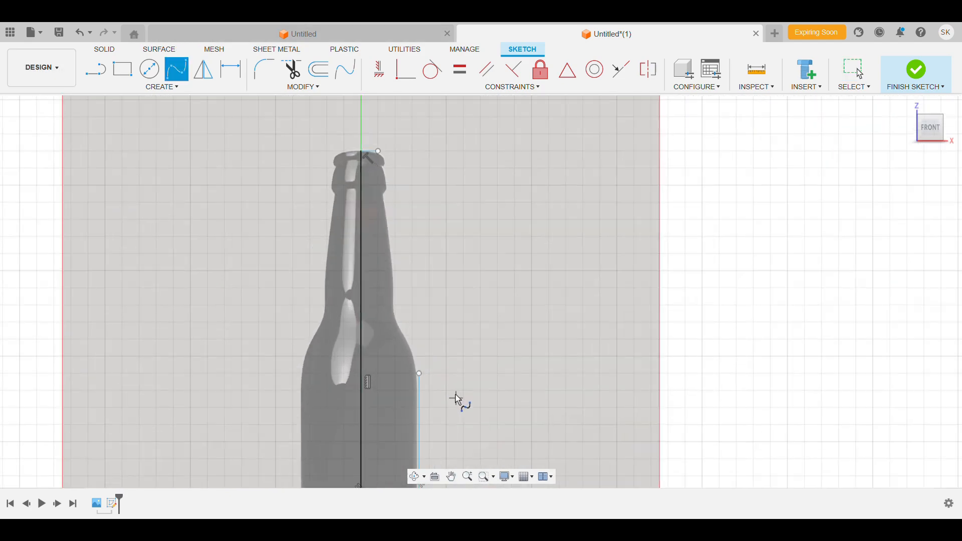
scroll(456, 395, "up", 2)
left_click(405, 365)
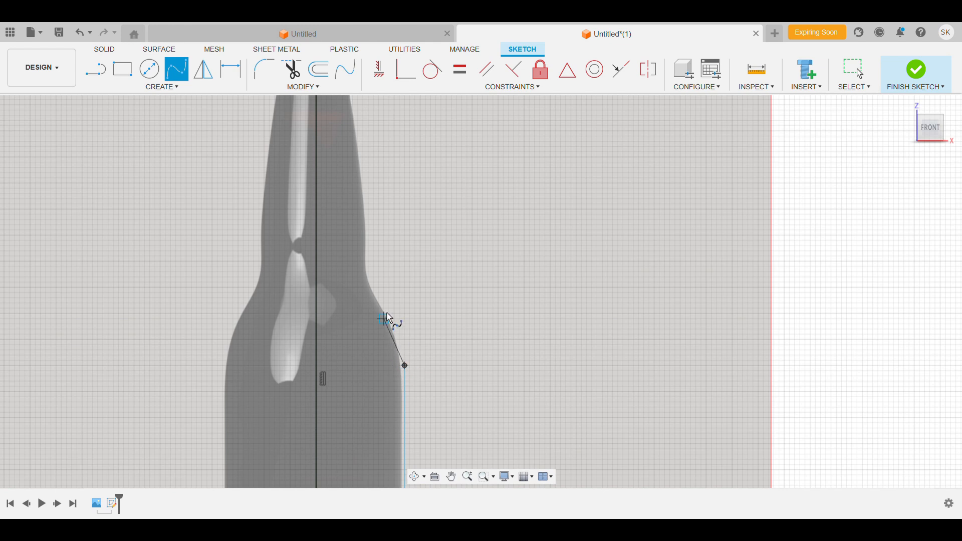
scroll(399, 333, "up", 4)
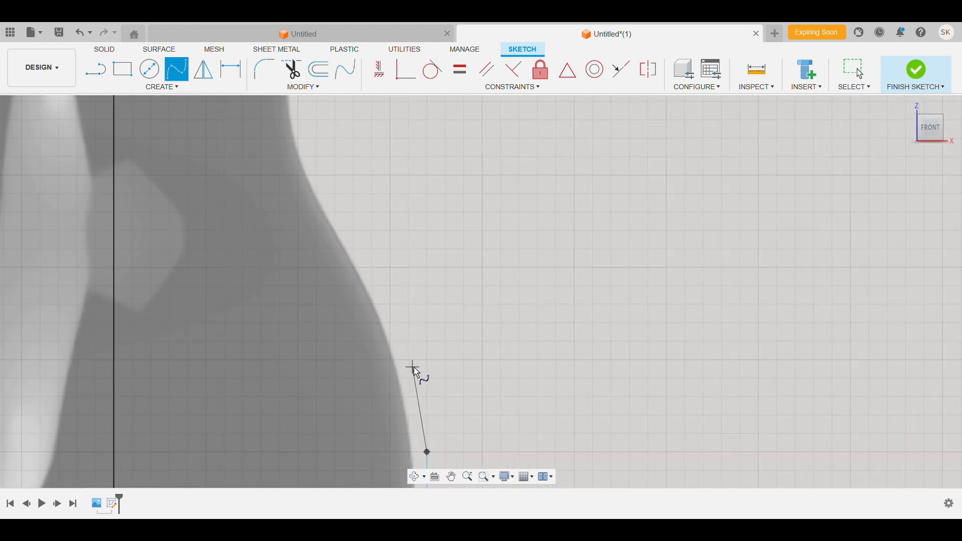
left_click(413, 368)
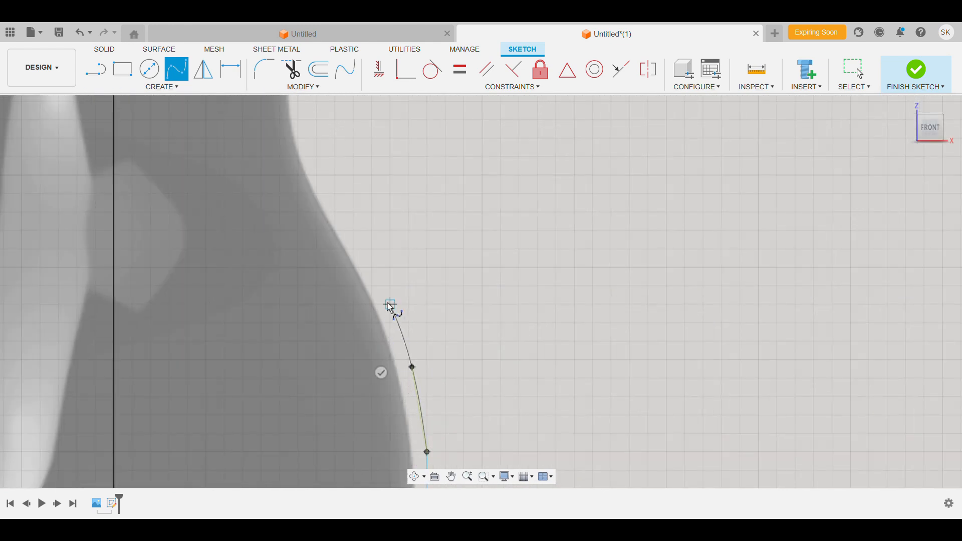
left_click(371, 272)
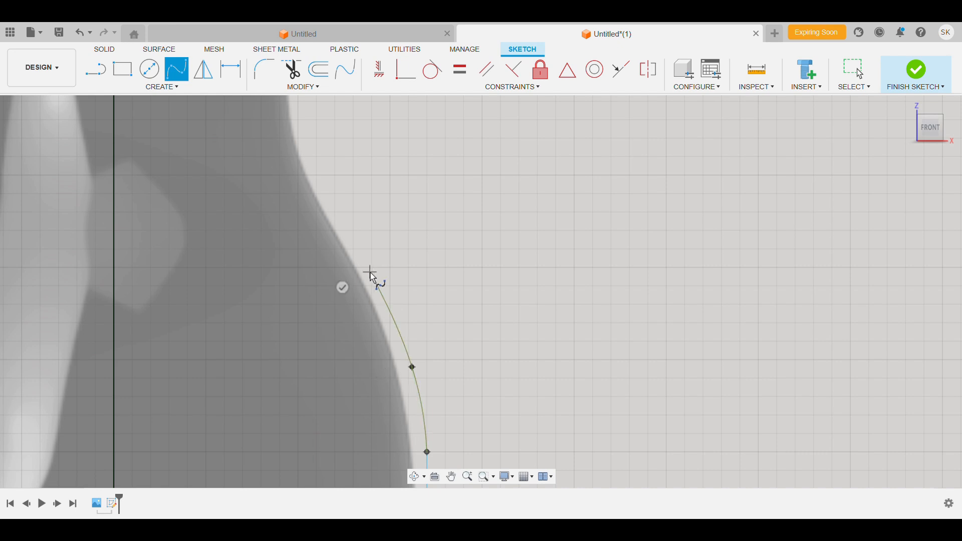
Continue the spline with points along the upper shoulder curve and onto the base of the neck.
left_click(321, 182)
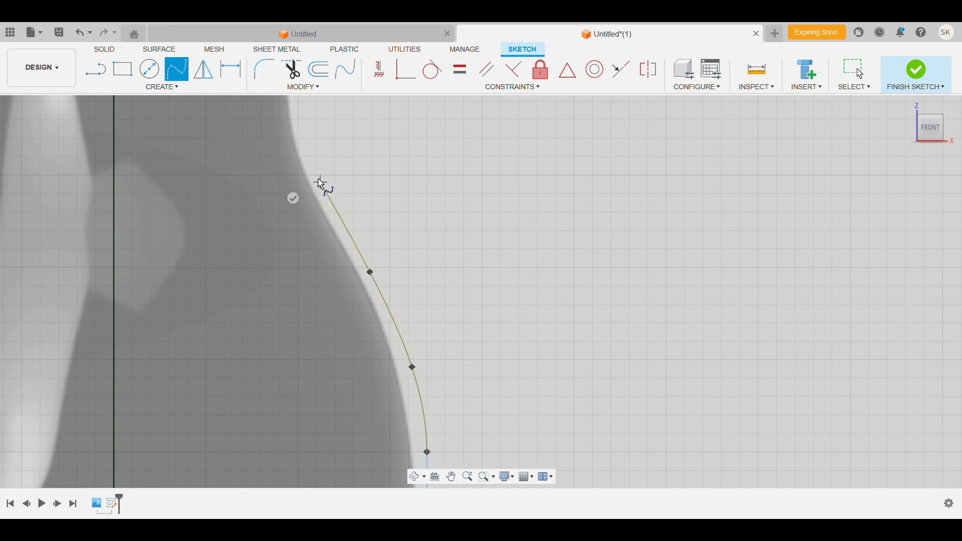
left_click(300, 127)
middle_click_drag(306, 124, 340, 361)
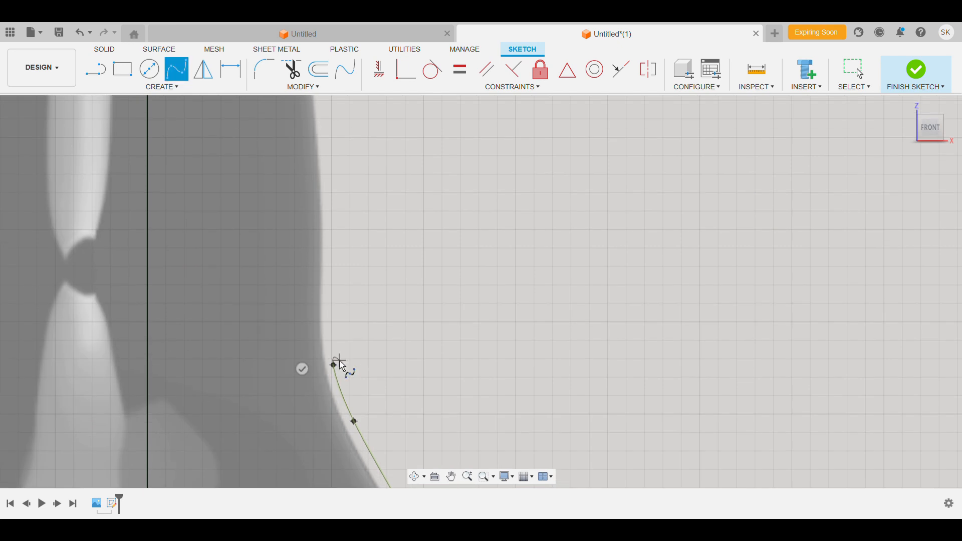
left_click(332, 285)
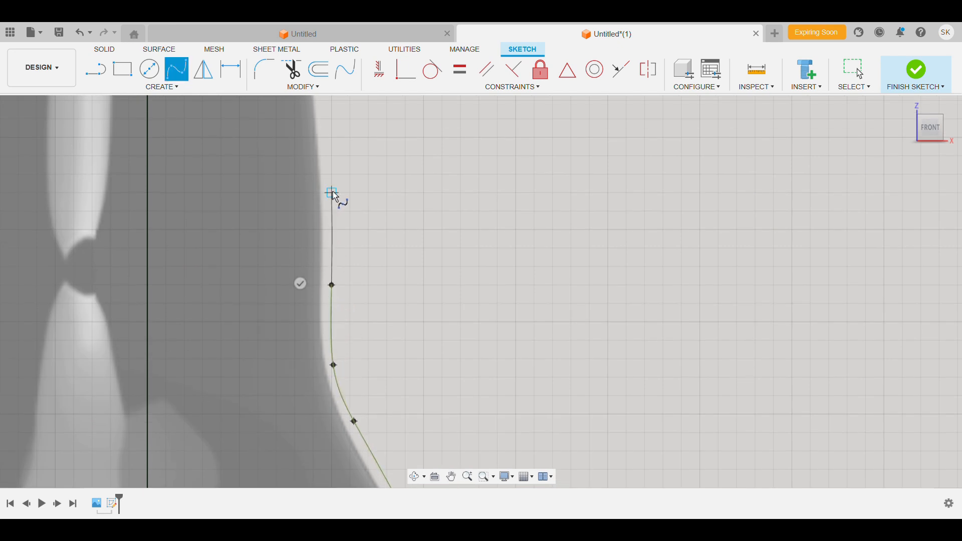
Extend the spline up the neck's right edge to the notch beneath the collar.
left_click(329, 189)
middle_click_drag(330, 189, 342, 376)
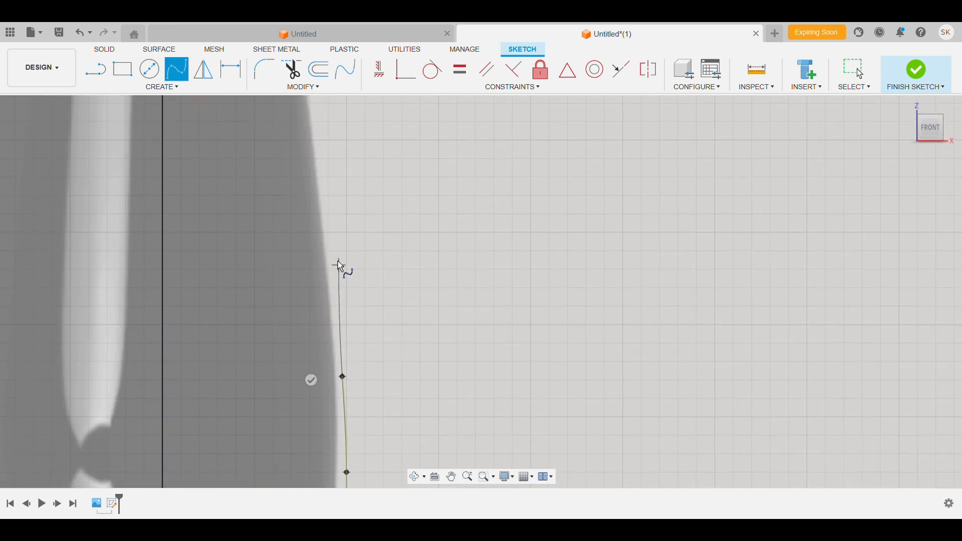
left_click(334, 239)
middle_click_drag(328, 107, 322, 267)
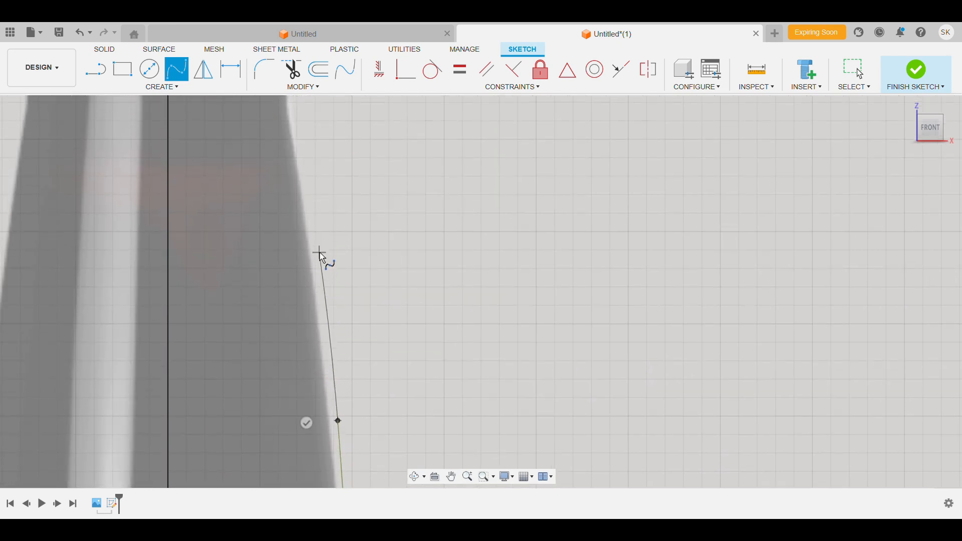
left_click(321, 249)
left_click(306, 142)
middle_click_drag(311, 144, 299, 344)
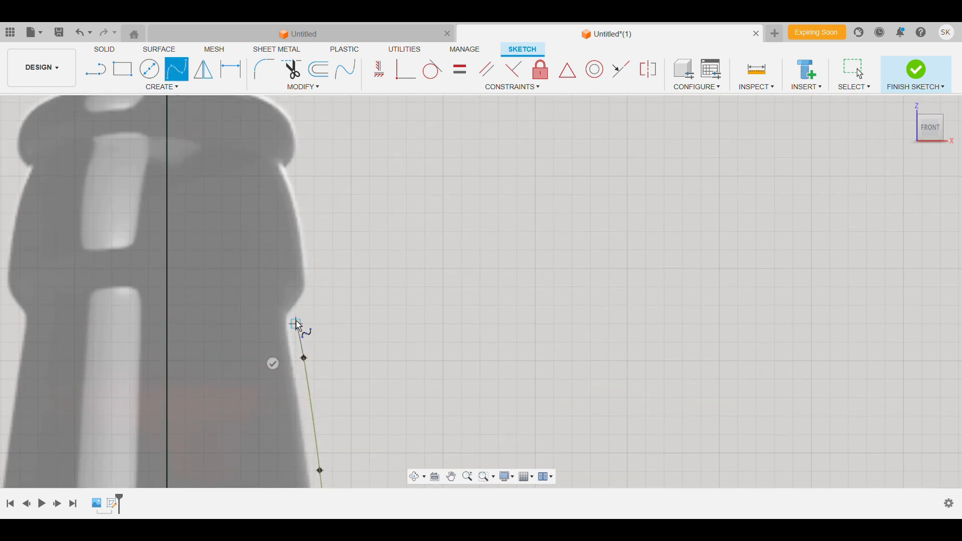
left_click(298, 319)
Trace the collar with spline points at its lower bulge, upper side, the groove below the lip and the lip's lower edge.
left_click(320, 296)
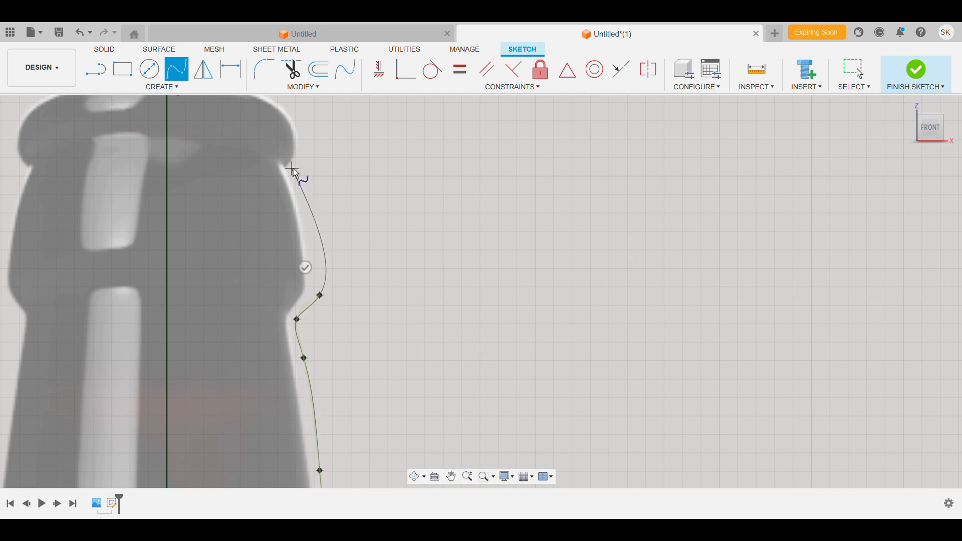
left_click(299, 190)
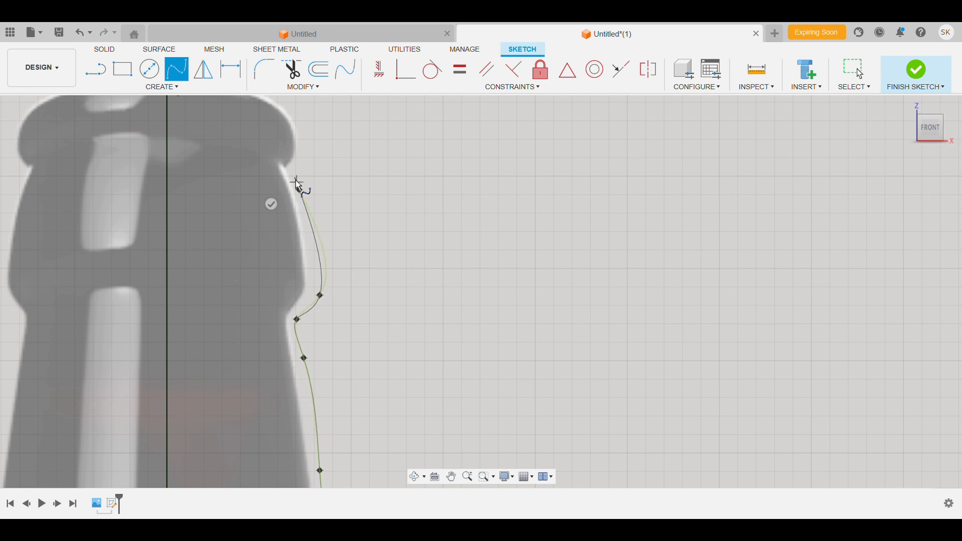
left_click(290, 167)
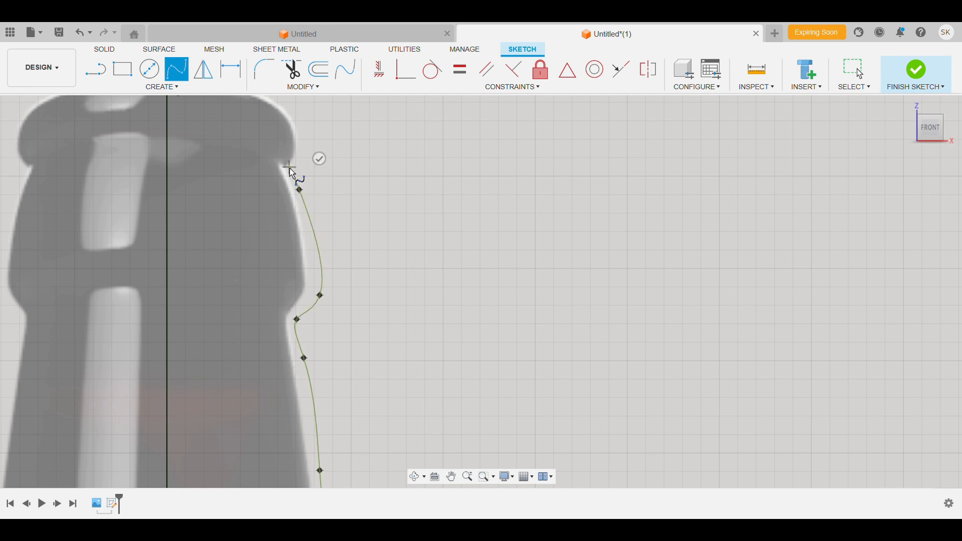
left_click(303, 142)
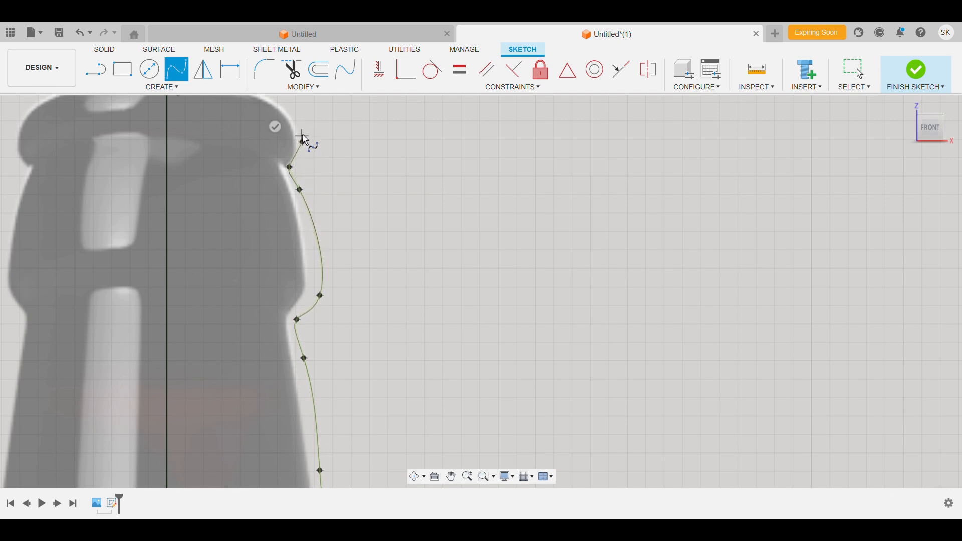
Close the spline over the lip onto the outer end of the top line and finish it.
middle_click_drag(305, 142, 326, 241)
scroll(327, 241, "down", 1)
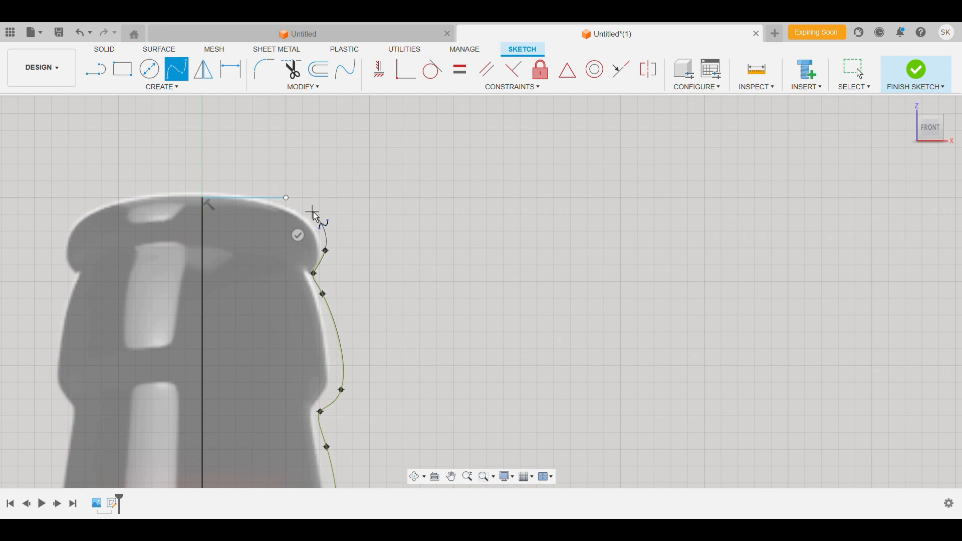
left_click(286, 198)
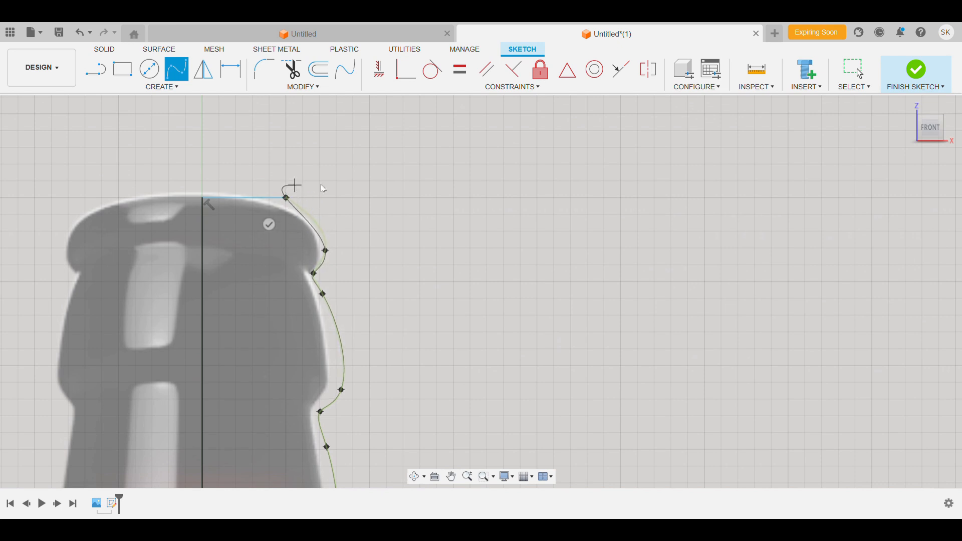
key("Escape")
scroll(325, 205, "down", 3)
middle_click_drag(359, 215, 389, 126)
scroll(386, 379, "up", 5)
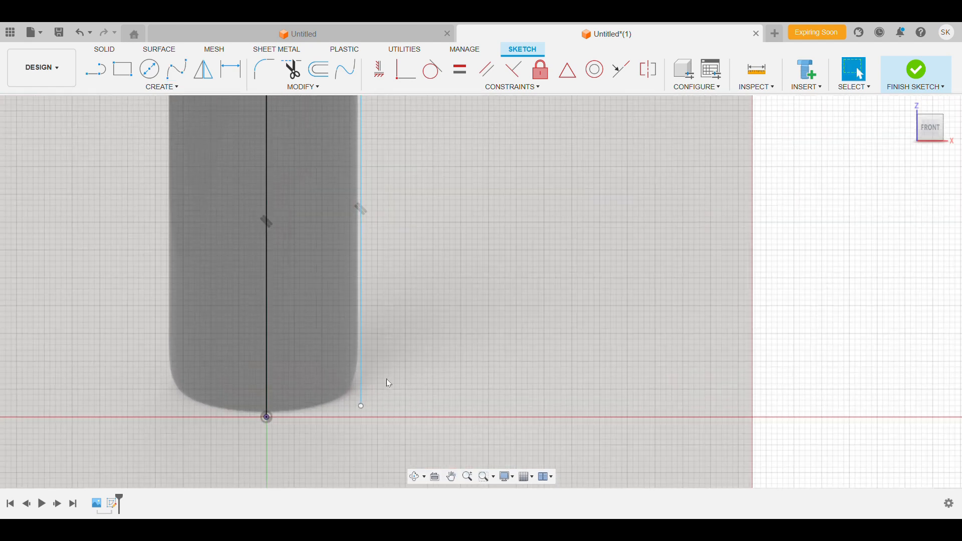
left_click(176, 69)
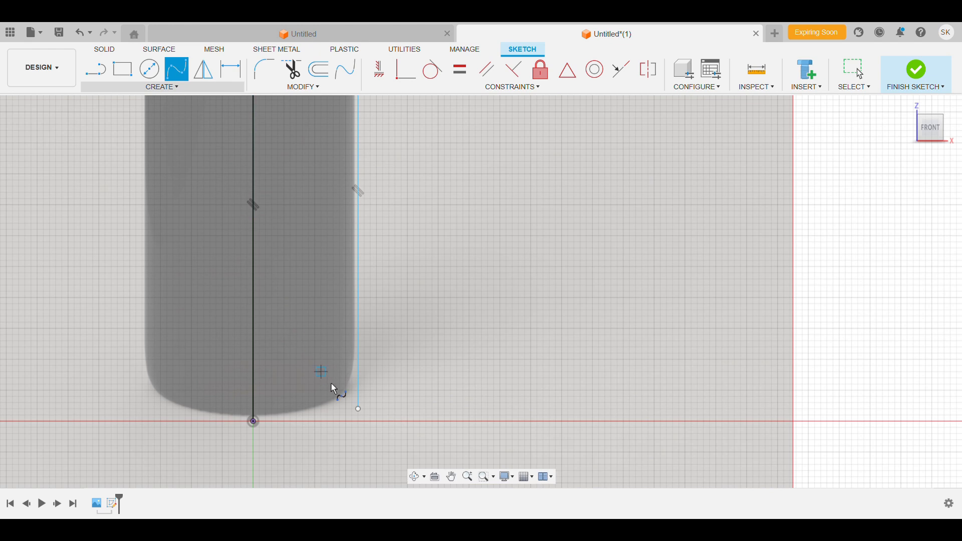
left_click(358, 409)
scroll(340, 415, "up", 3)
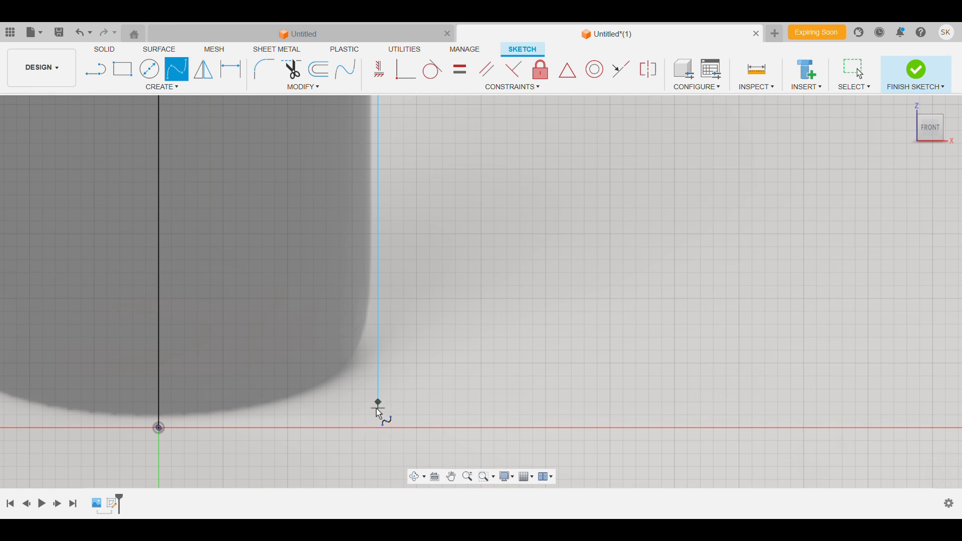
key("Escape")
Raise the side line's lower end slightly and draw a spline from it along the bottle's base, curving up to the centre line.
left_click_drag(378, 402, 377, 382)
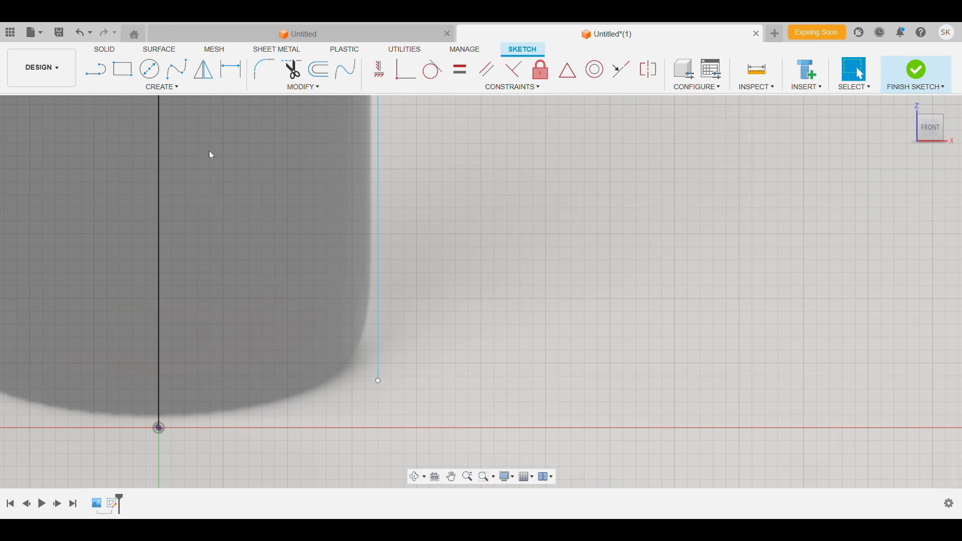
left_click(178, 70)
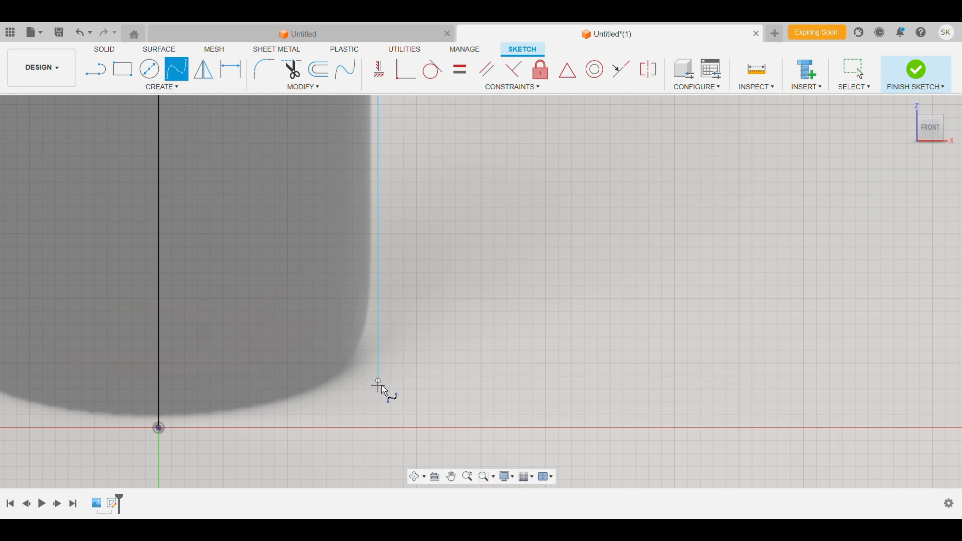
left_click(370, 407)
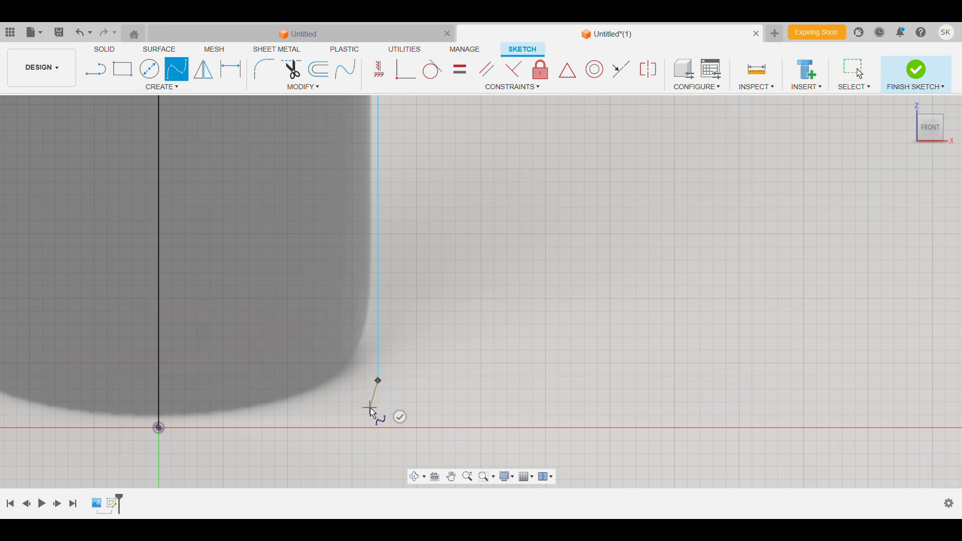
left_click(331, 423)
left_click(244, 424)
left_click(182, 411)
left_click(159, 389)
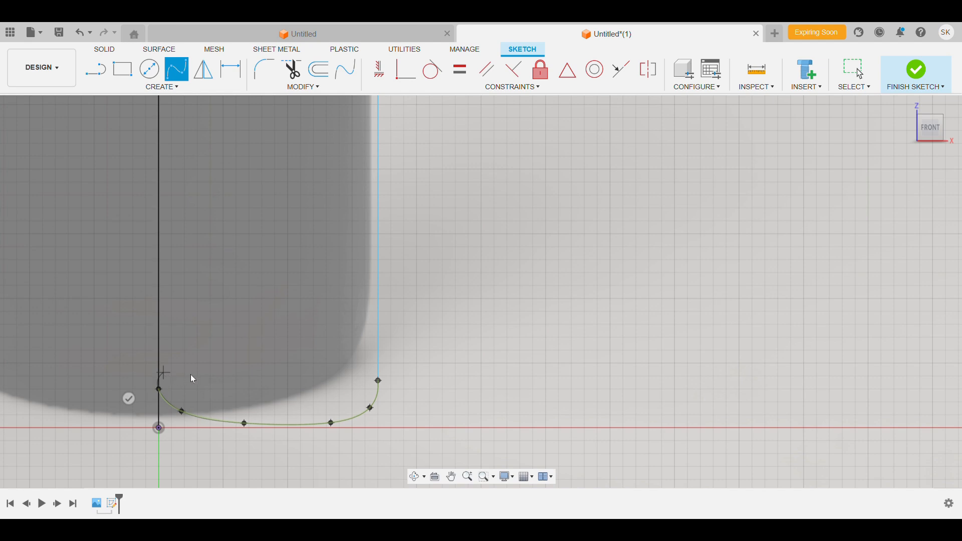
key("Escape")
Lower the base spline's end point along the centre line to flatten the upward curve.
scroll(171, 395, "up", 5)
key("Escape")
left_click(146, 410)
scroll(328, 446, "down", 3)
scroll(461, 419, "up", 2)
Adjust the base spline near the outer corner, shifting the point on its underside slightly inward and down.
left_click_drag(495, 426, 486, 428)
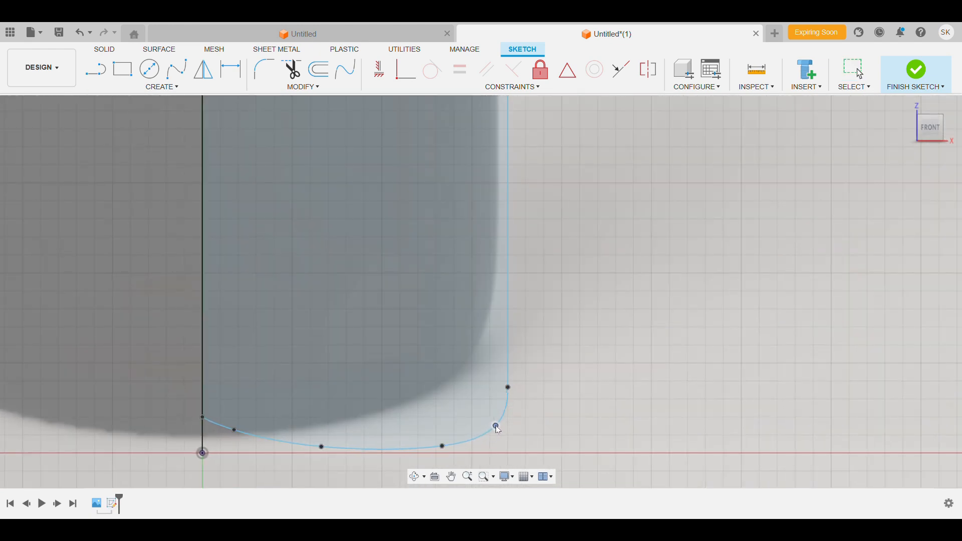
left_click(496, 426)
scroll(497, 423, "up", 2)
scroll(486, 408, "down", 4)
scroll(444, 392, "up", 3)
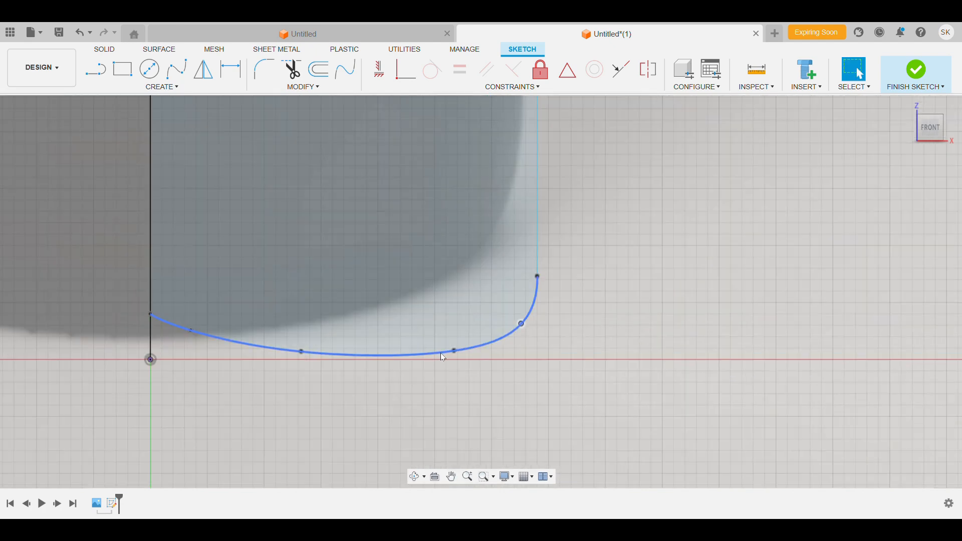
left_click_drag(454, 351, 441, 357)
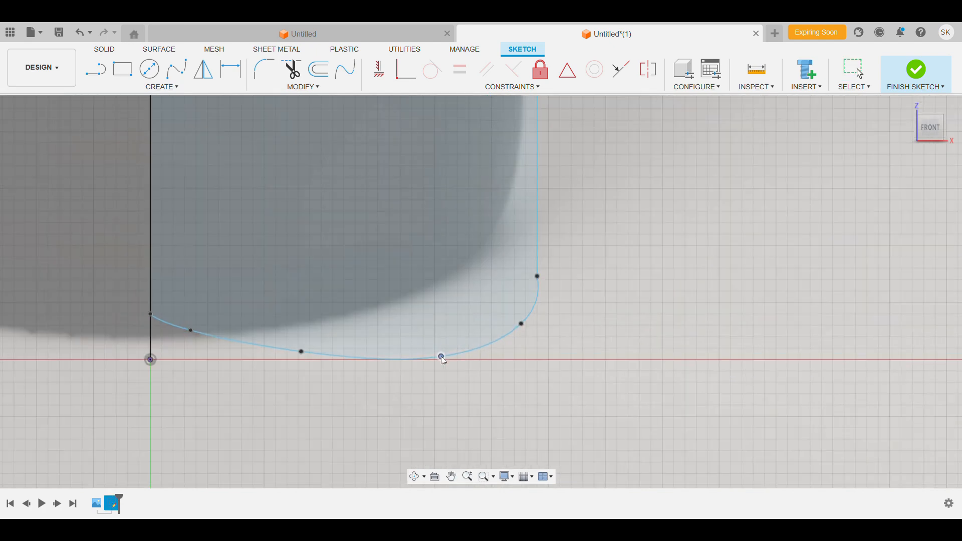
scroll(544, 298, "up", 3)
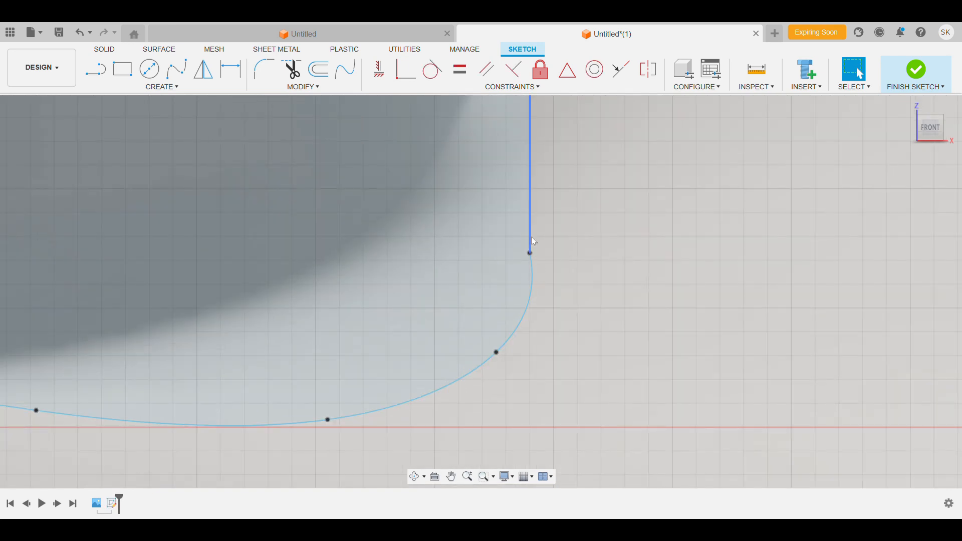
Make the bottle's vertical side line and the base spline tangent where they meet.
left_click(530, 237)
left_click(532, 273)
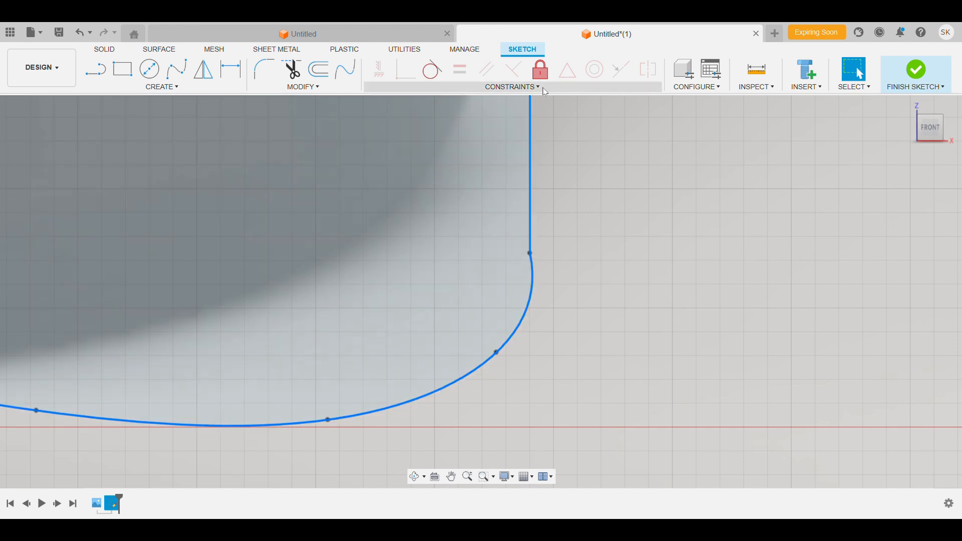
left_click(432, 69)
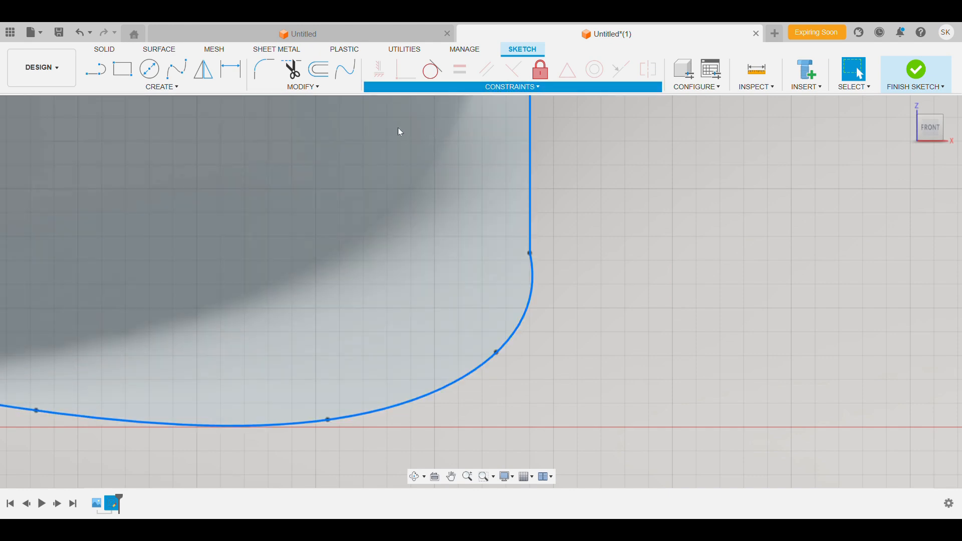
scroll(656, 253, "down", 5)
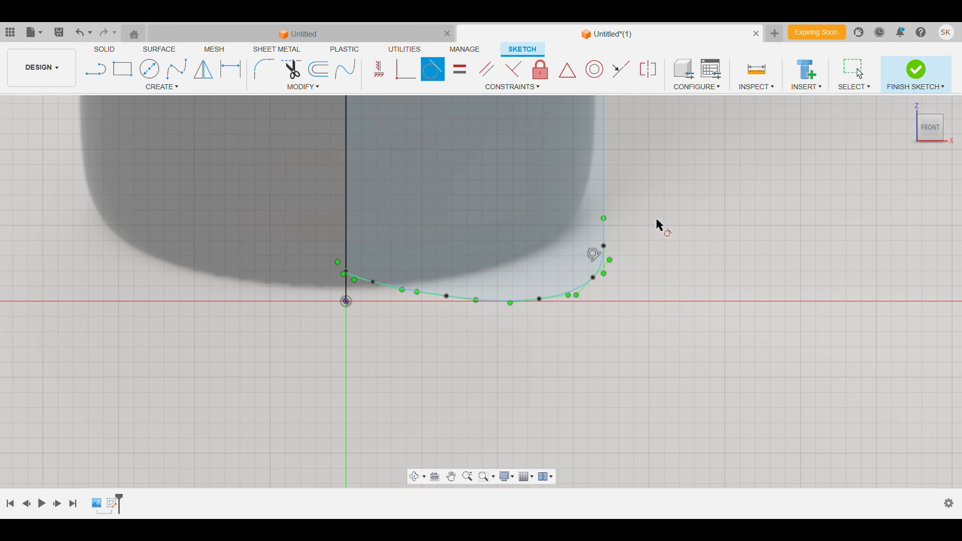
scroll(645, 251, "down", 3)
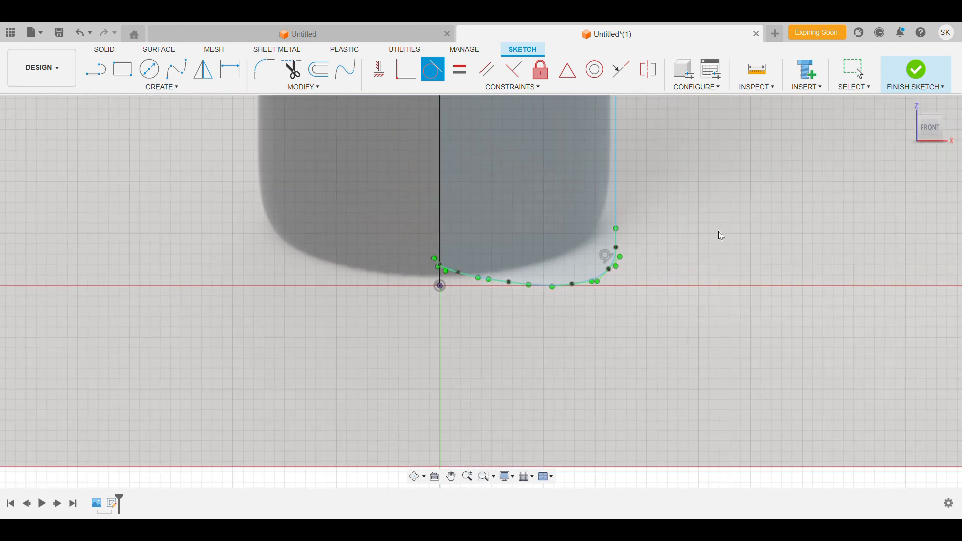
key("Escape")
Move the base spline's point nearest the centre line slightly outward along the underside.
scroll(665, 242, "down", 3)
middle_click_drag(643, 247, 581, 333)
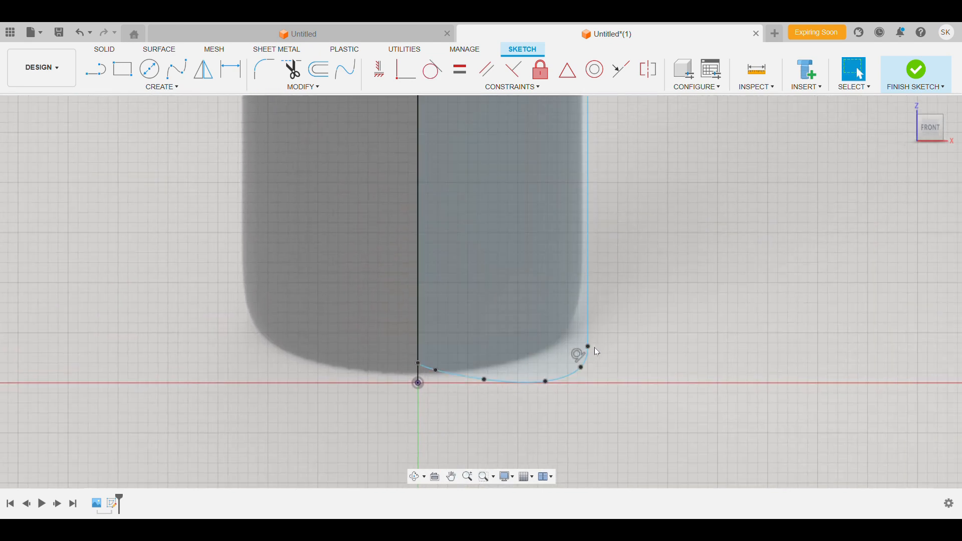
scroll(581, 350, "up", 4)
left_click(268, 395)
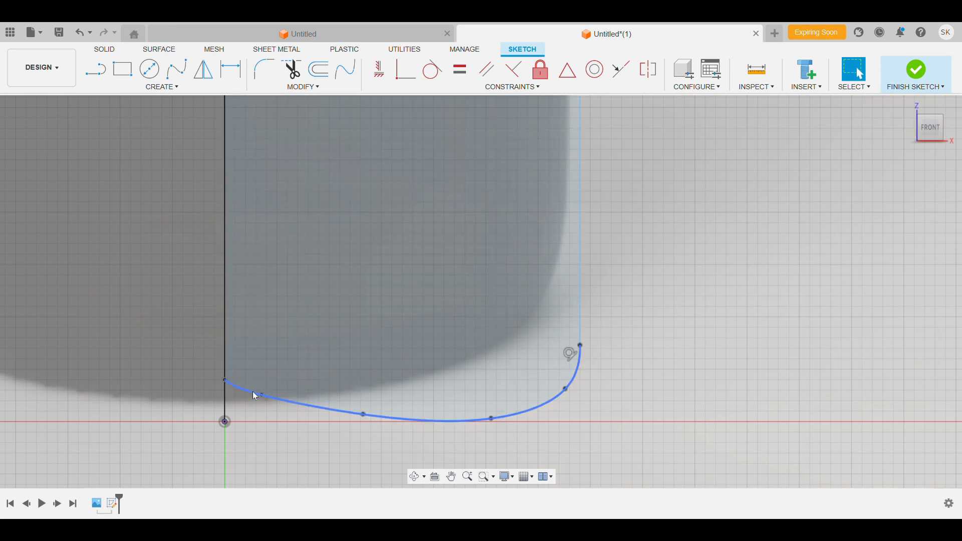
left_click_drag(261, 394, 282, 401)
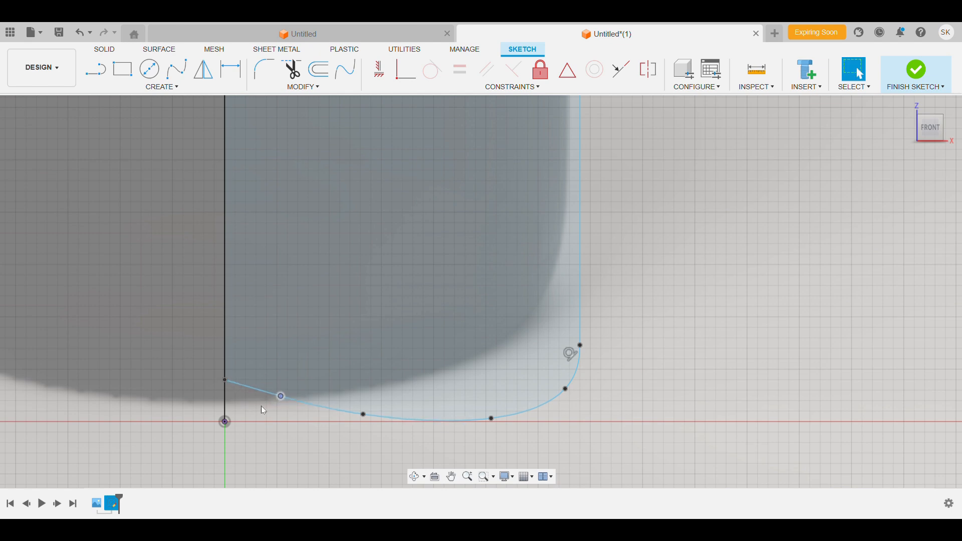
Nudge the profile's spline point in the notch beneath the lip slightly outward and up.
scroll(531, 383, "down", 5)
mouse_move(565, 304)
middle_mouse_down()
mouse_move(634, 245)
mouse_move(558, 222)
middle_mouse_up()
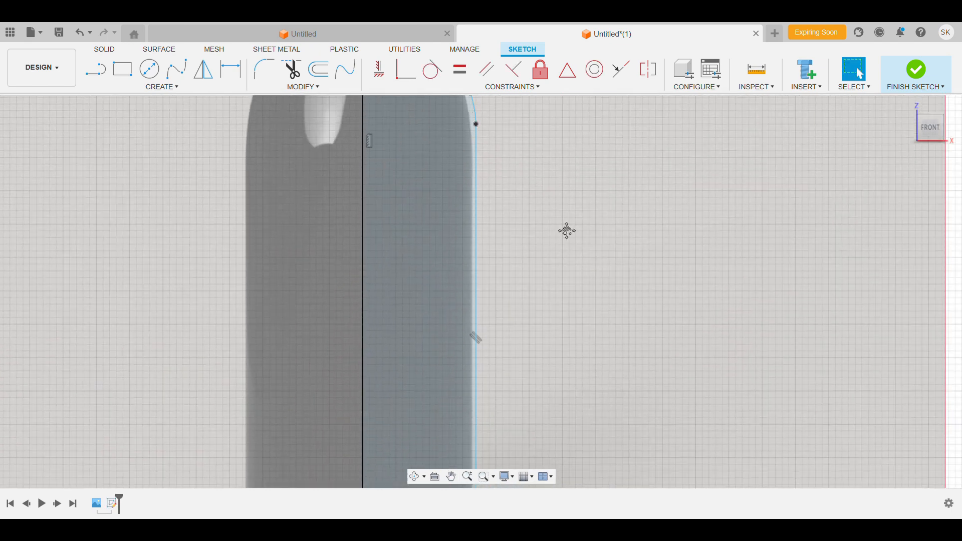
scroll(459, 249, "up", 6)
mouse_move(476, 250)
middle_mouse_down()
mouse_move(416, 228)
mouse_move(449, 367)
mouse_move(455, 184)
middle_mouse_up()
scroll(441, 190, "down", 3)
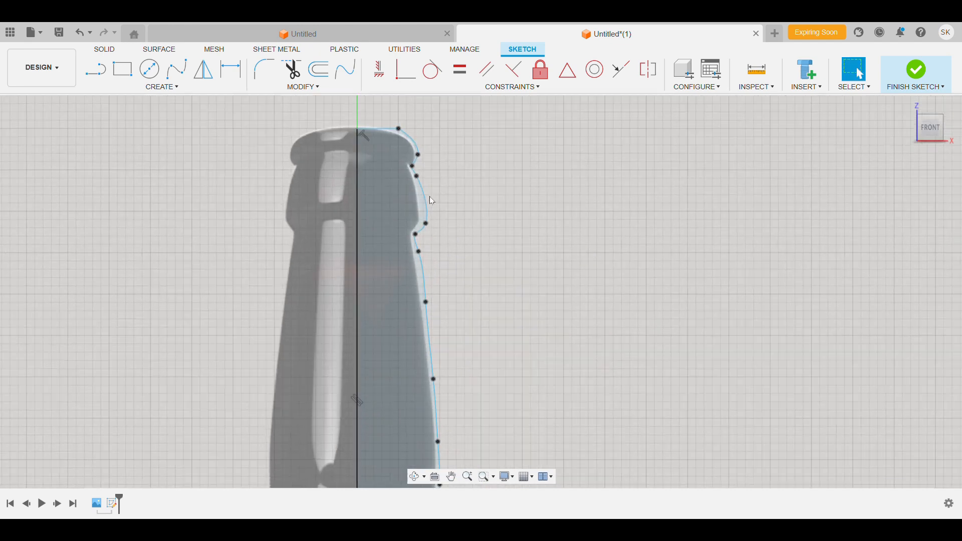
scroll(419, 253, "up", 5)
scroll(429, 218, "down", 2)
scroll(423, 238, "down", 3)
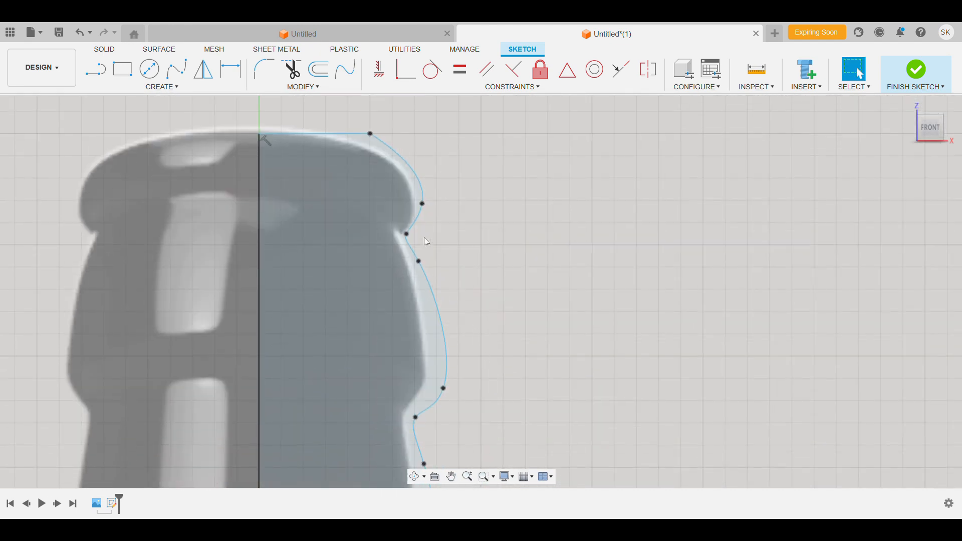
scroll(403, 236, "up", 5)
left_click(399, 237)
left_click_drag(399, 236, 400, 232)
middle_click_drag(521, 193, 535, 317)
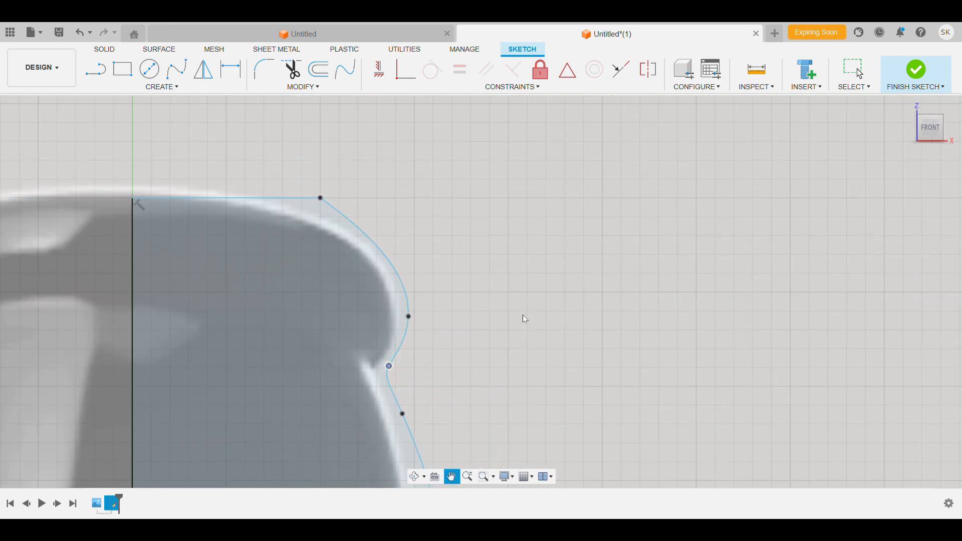
Make the spline over the lip tangent to the horizontal line at the bottle's top.
left_click_drag(321, 197, 322, 206)
key("ctrl+z")
scroll(303, 200, "up", 5)
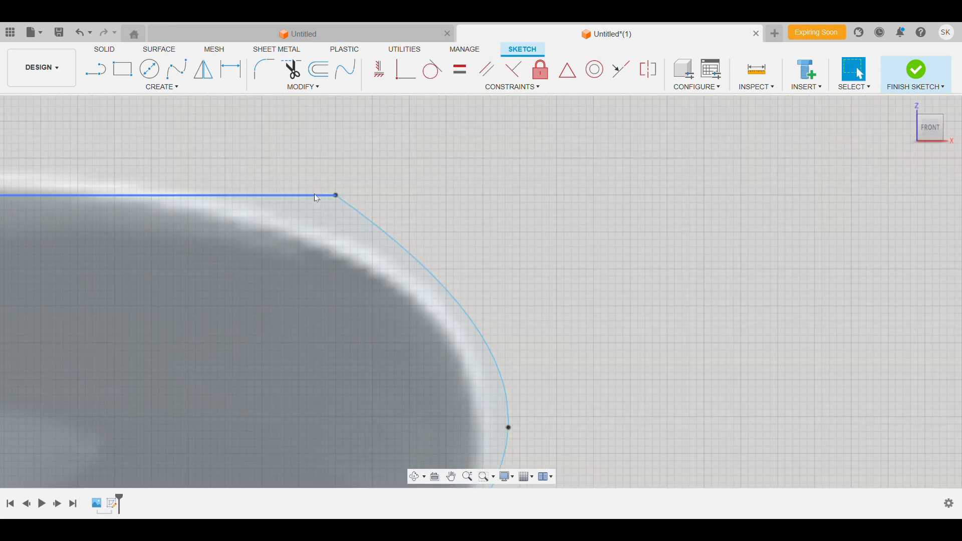
left_click(326, 197)
left_click(349, 208)
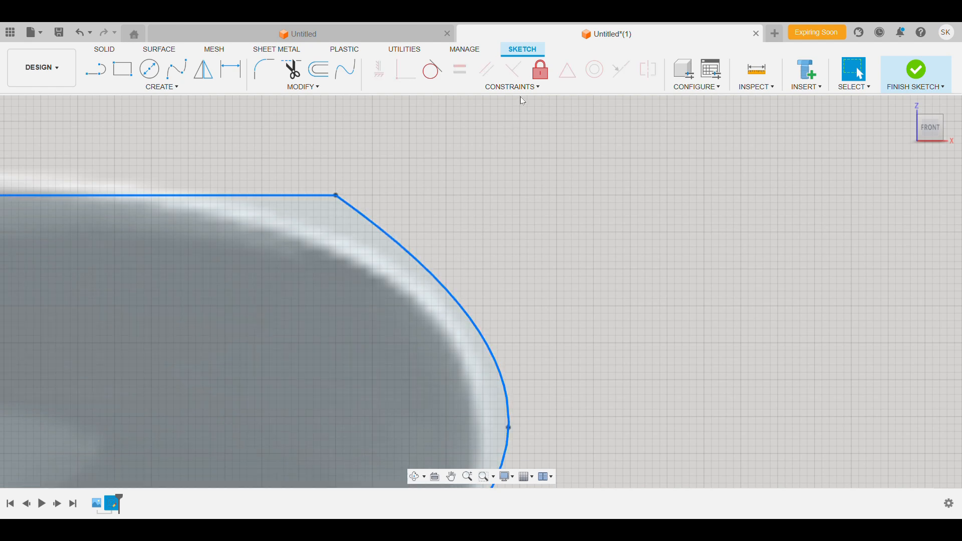
left_click(432, 69)
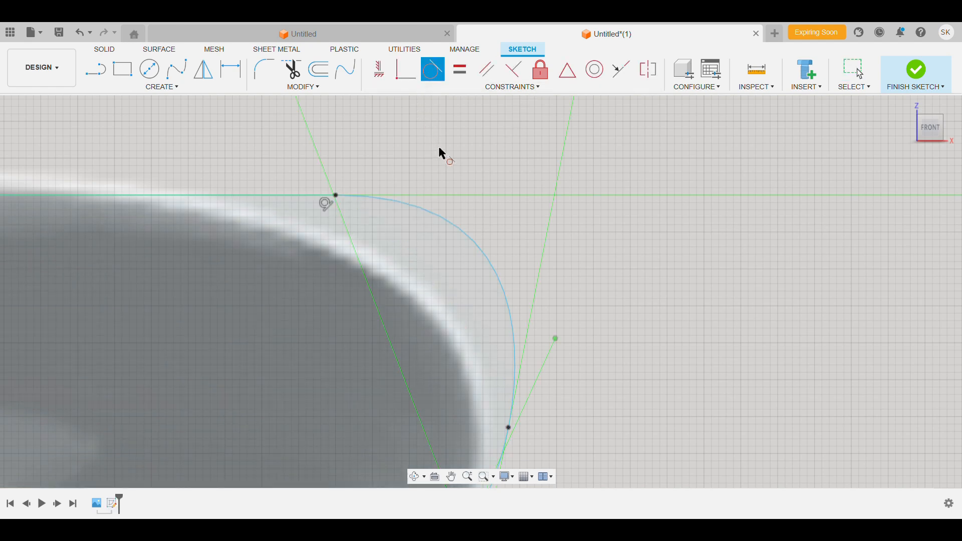
scroll(544, 230, "down", 6)
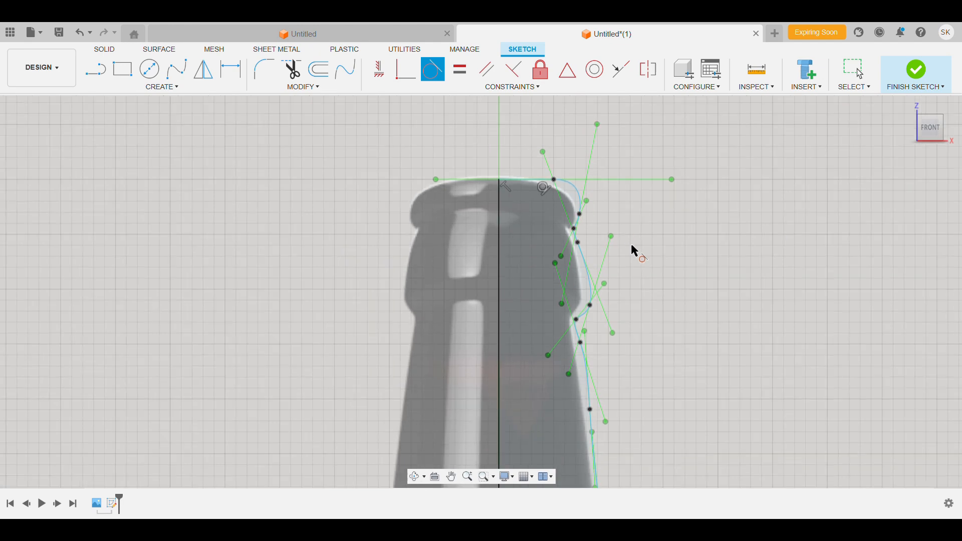
scroll(631, 246, "up", 5)
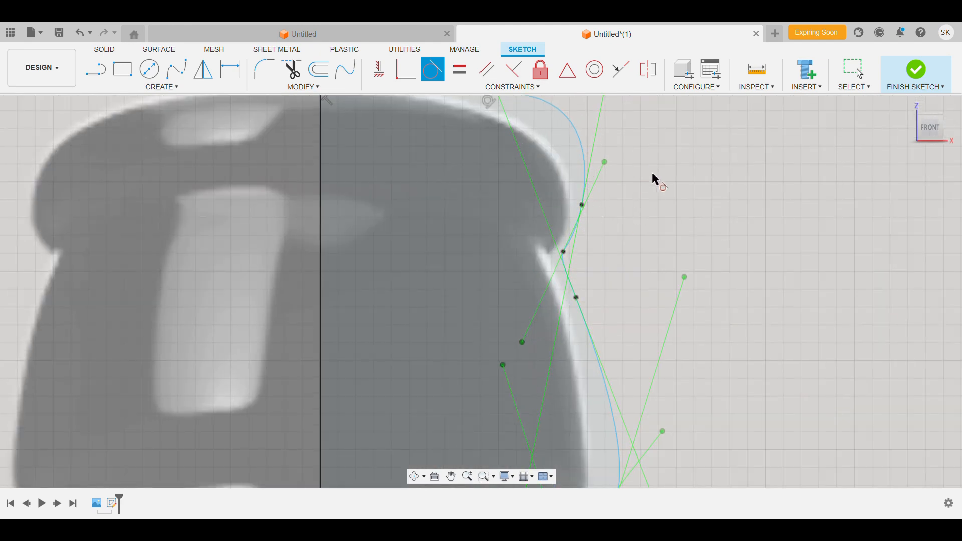
key("Escape")
Reposition the spline point on the lip's outer edge slightly outward to give the lip a fuller curve.
scroll(587, 215, "up", 3)
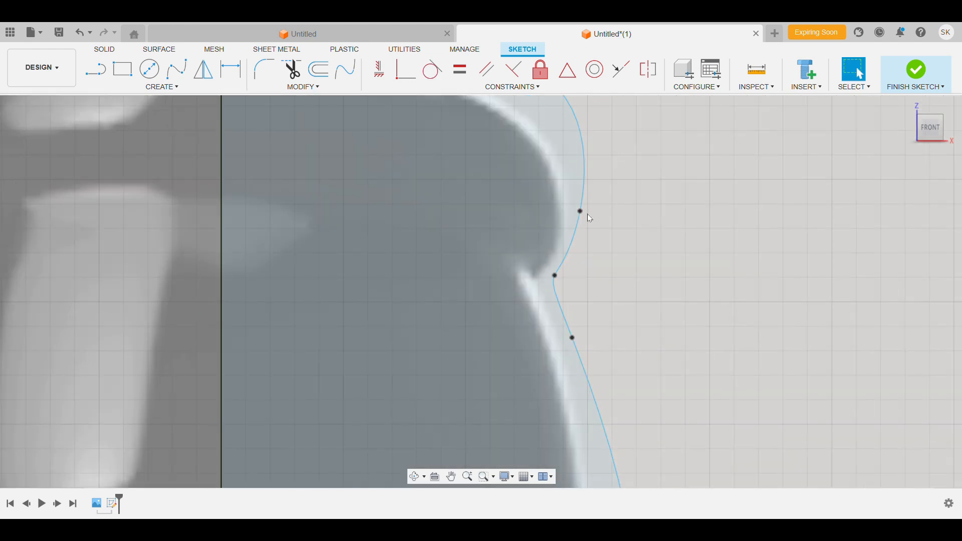
scroll(588, 203, "down", 5)
mouse_move(588, 203)
left_mouse_down()
mouse_move(592, 159)
mouse_move(585, 198)
mouse_move(580, 150)
mouse_move(567, 139)
mouse_move(589, 218)
mouse_move(584, 202)
left_mouse_up()
scroll(620, 233, "down", 3)
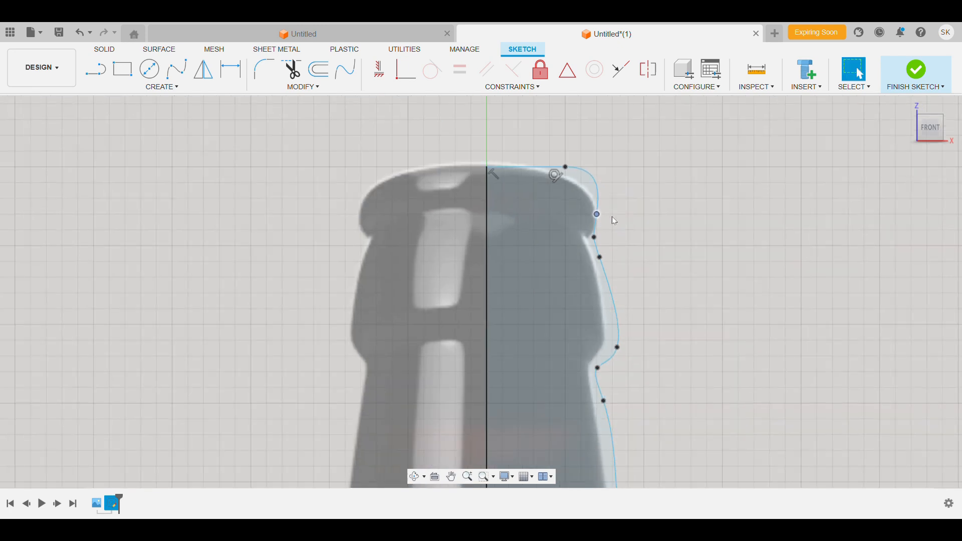
left_click_drag(598, 216, 608, 215)
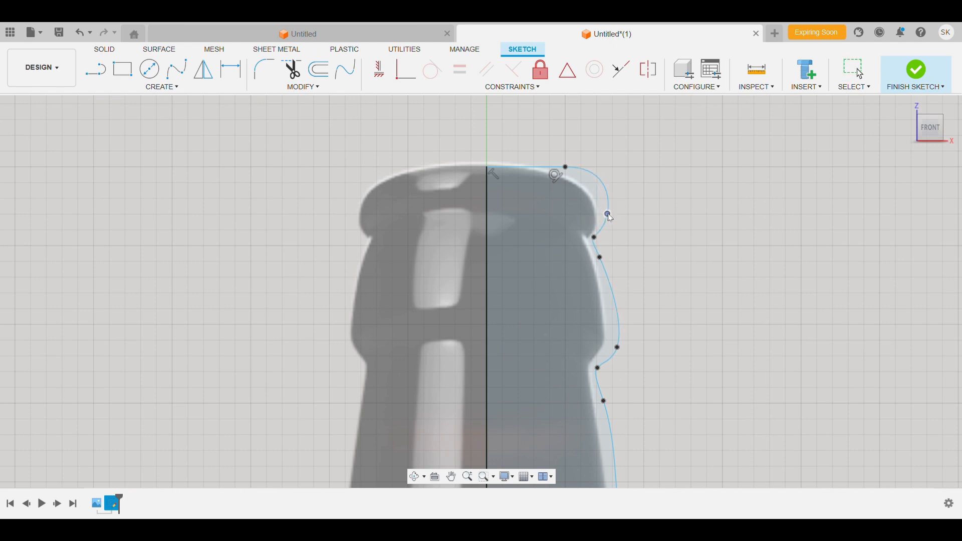
Examine the traced profile against the reference image from the lip down the neck and body to the base.
scroll(662, 240, "down", 5)
middle_click_drag(665, 296, 651, 262)
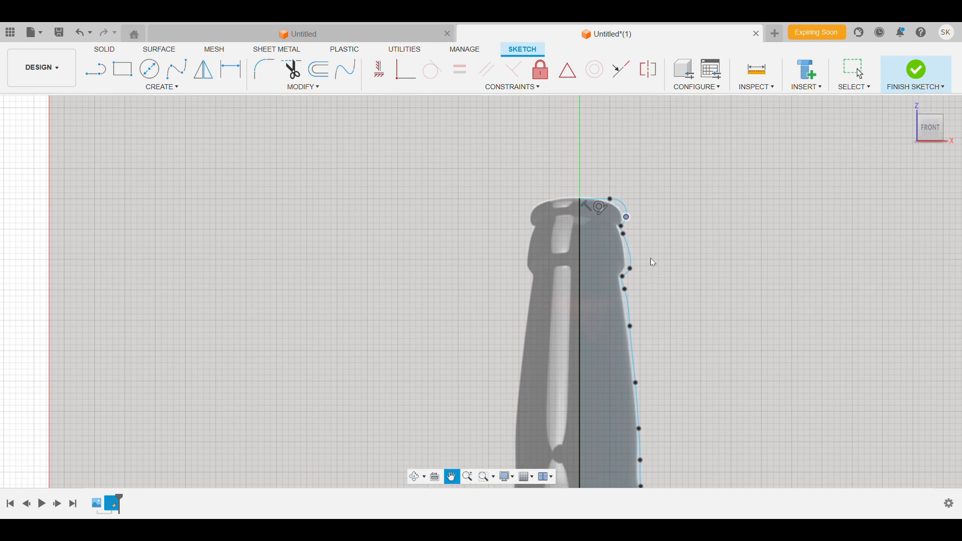
scroll(653, 262, "up", 4)
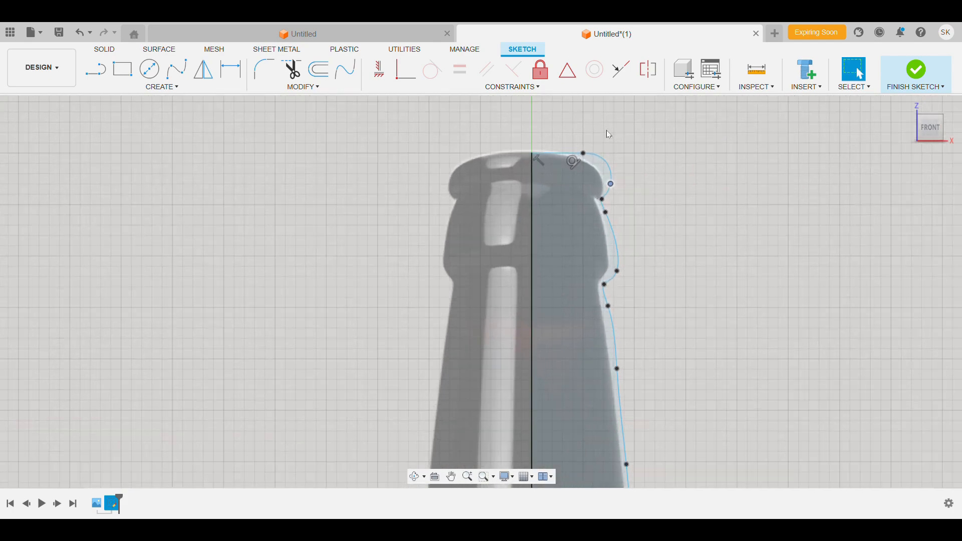
scroll(607, 134, "up", 3)
scroll(656, 275, "down", 3)
middle_click_drag(685, 395, 609, 214)
middle_click_drag(654, 366, 643, 265)
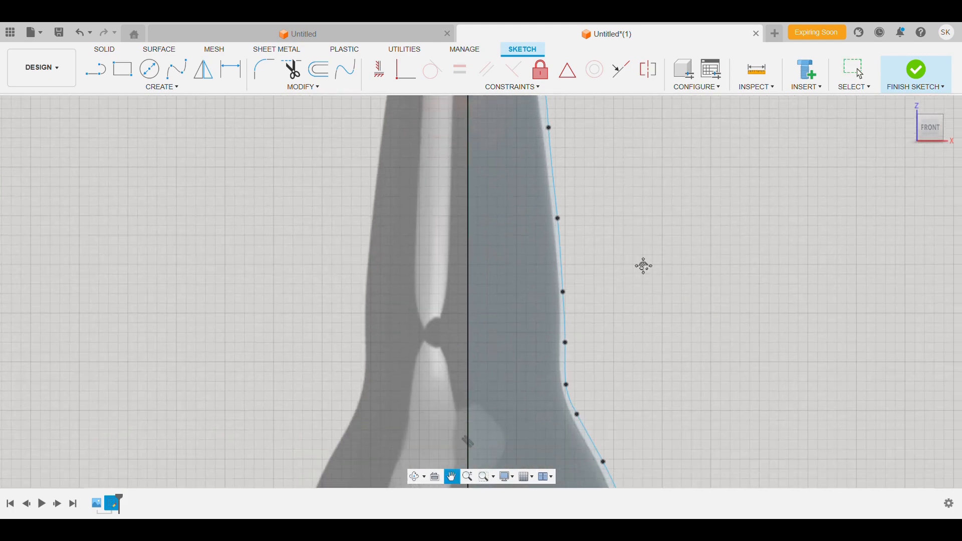
scroll(658, 453, "down", 6)
middle_click_drag(667, 453, 578, 297)
scroll(578, 297, "up", 5)
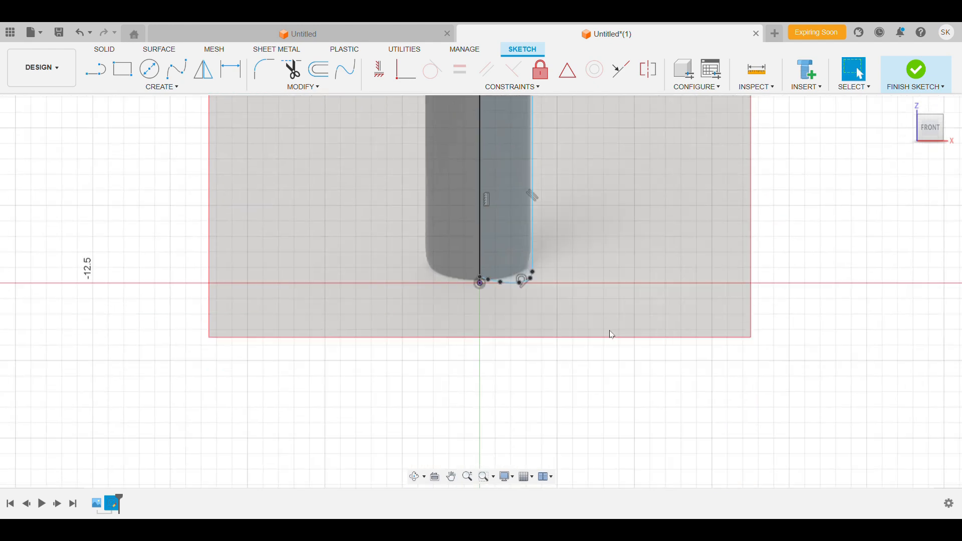
scroll(558, 254, "up", 3)
mouse_move(569, 264)
middle_mouse_down()
mouse_move(579, 339)
mouse_move(597, 339)
middle_mouse_up()
scroll(553, 374, "up", 2)
scroll(551, 369, "down", 5)
scroll(548, 418, "up", 5)
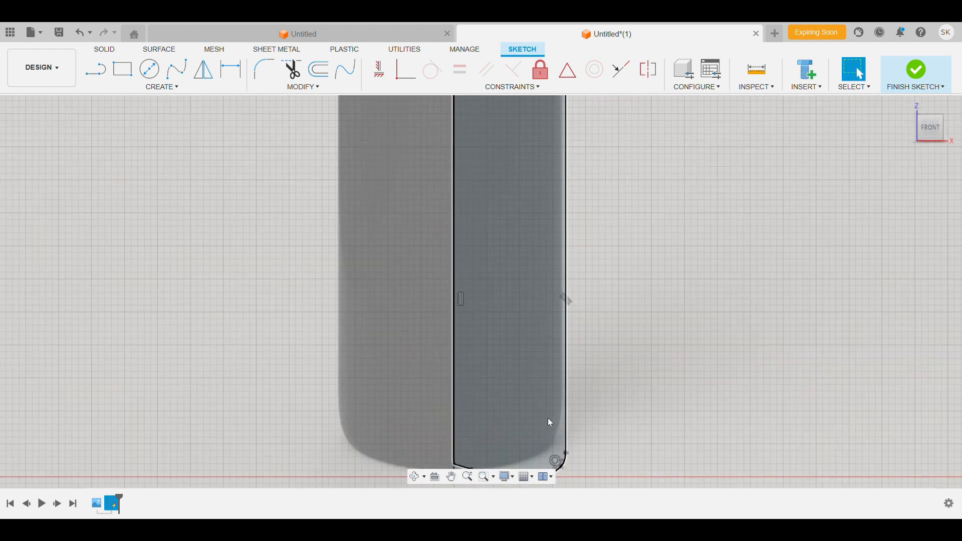
Refine the base's outer corner by shifting its spline point inward and down and the underside point slightly inward and up.
scroll(576, 423, "up", 3)
middle_click_drag(602, 425, 569, 276)
scroll(571, 278, "up", 3)
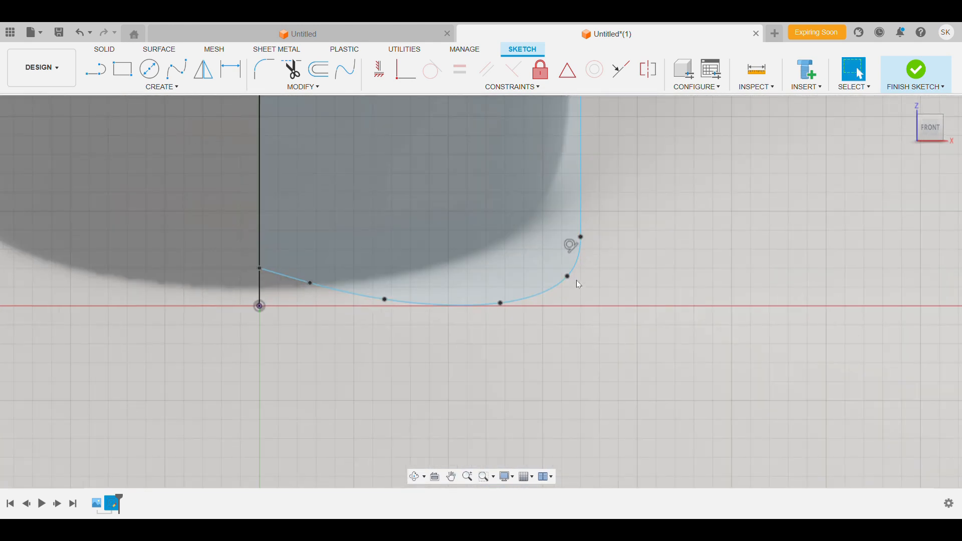
left_click_drag(566, 278, 561, 279)
left_click_drag(501, 304, 496, 301)
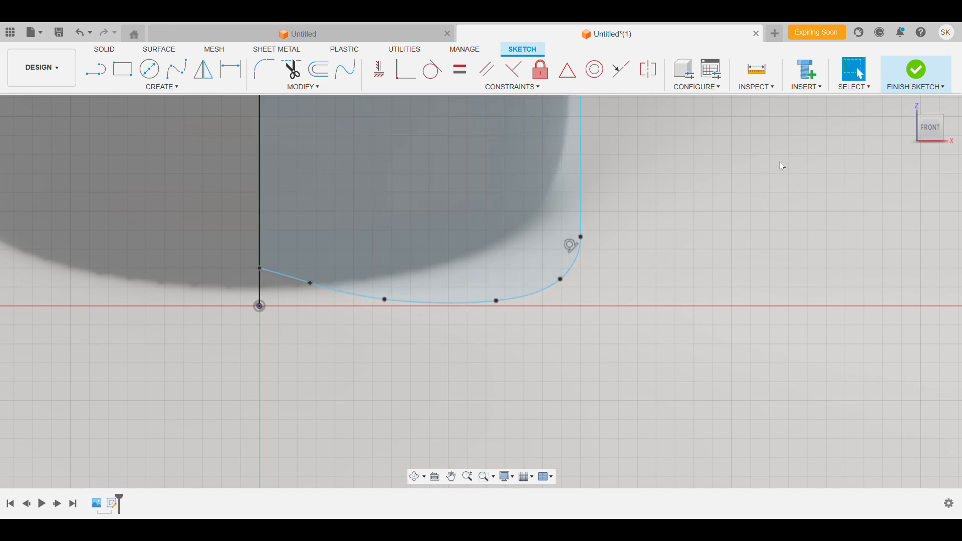
Finish the bottle's half-profile sketch.
scroll(682, 274, "down", 10)
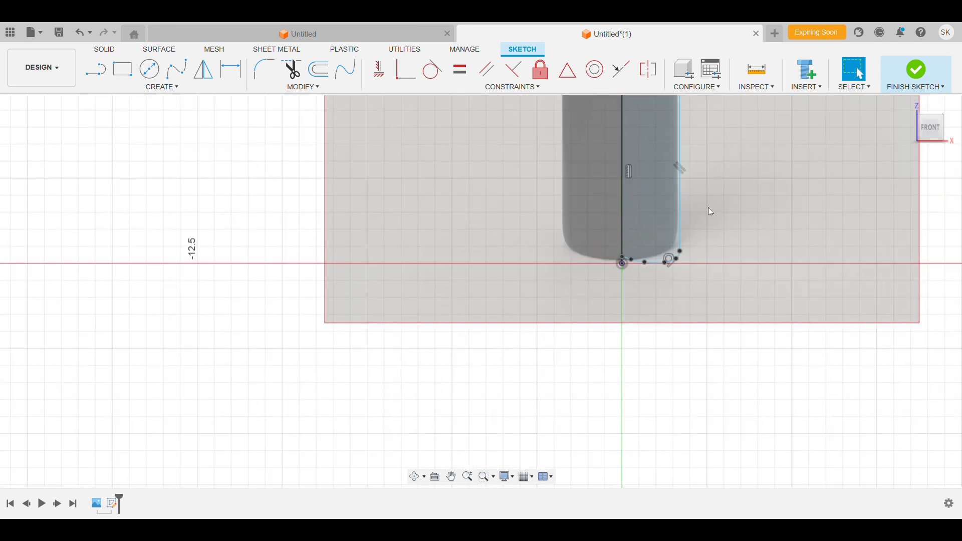
scroll(627, 367, "down", 5)
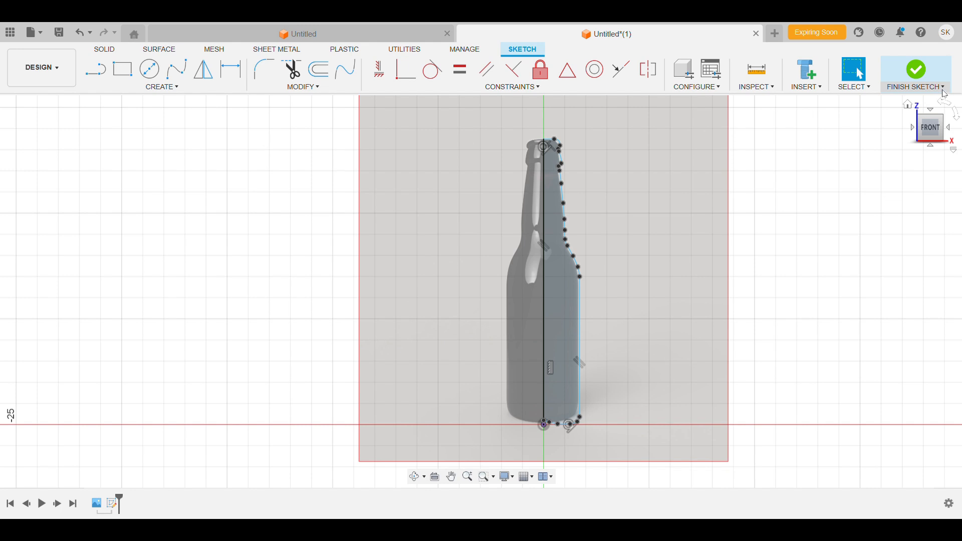
left_click(916, 70)
Revolve the closed half profile around the vertical centre line to form the solid bottle.
scroll(576, 185, "down", 3)
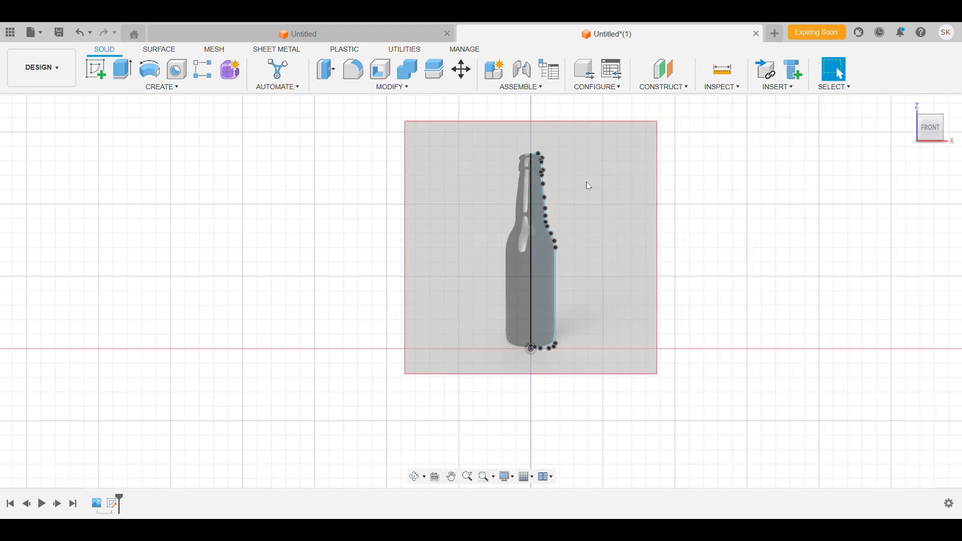
left_click(151, 71)
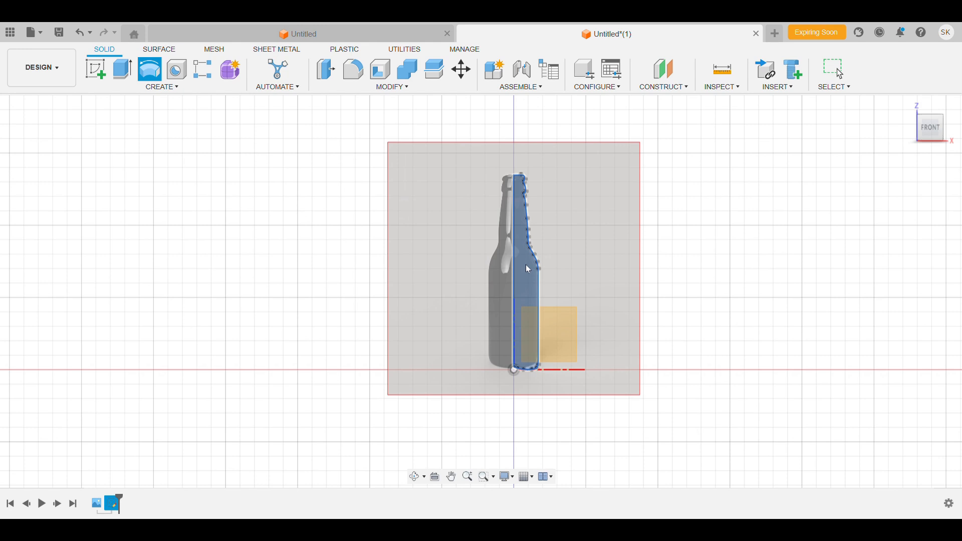
left_click(513, 283)
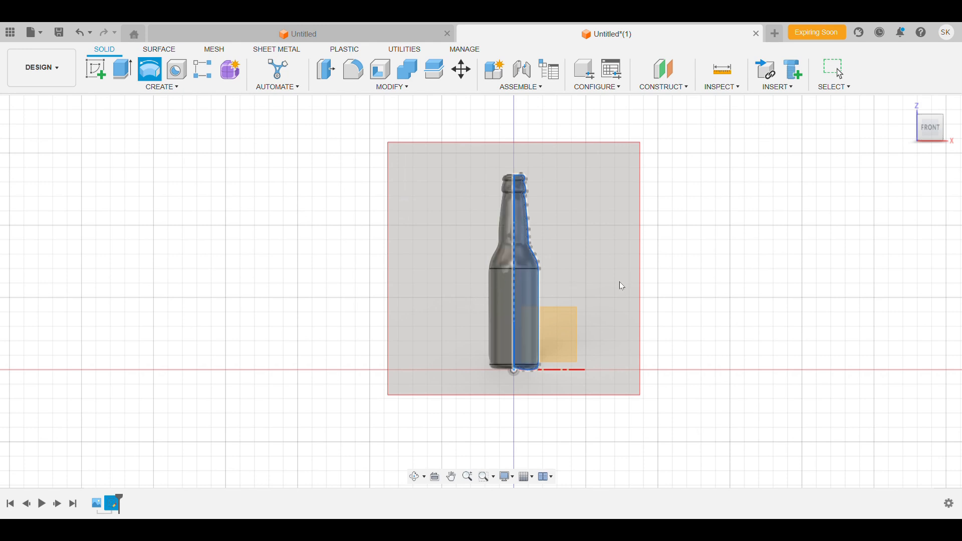
key("Return")
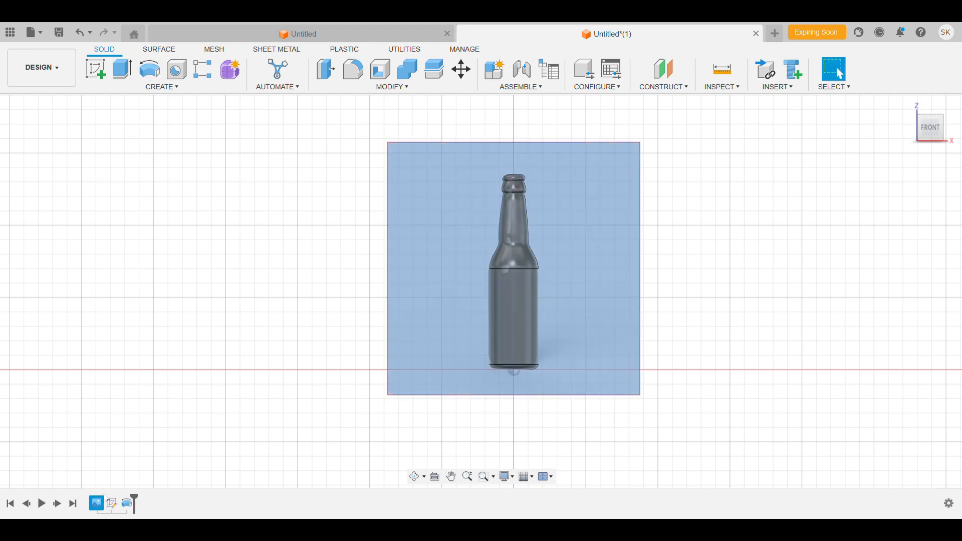
Delete the bottle's reference image canvas and view the revolved body from the front.
scroll(545, 220, "up", 5)
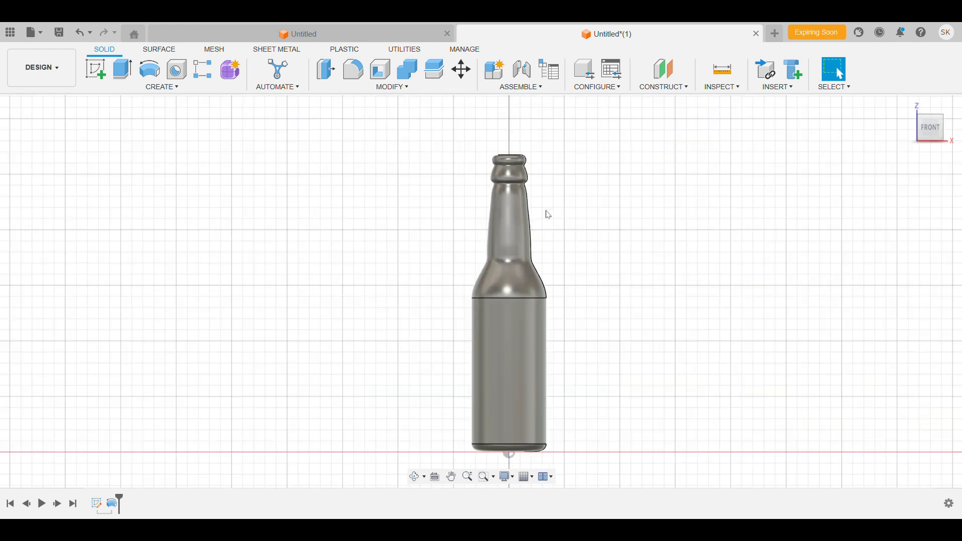
scroll(536, 256, "down", 4)
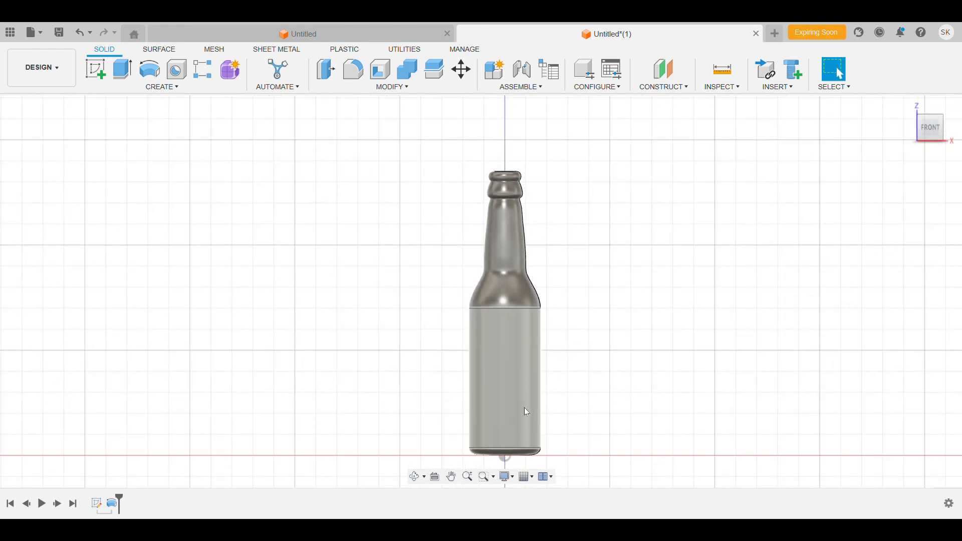
middle_click_drag(539, 347, 483, 379)
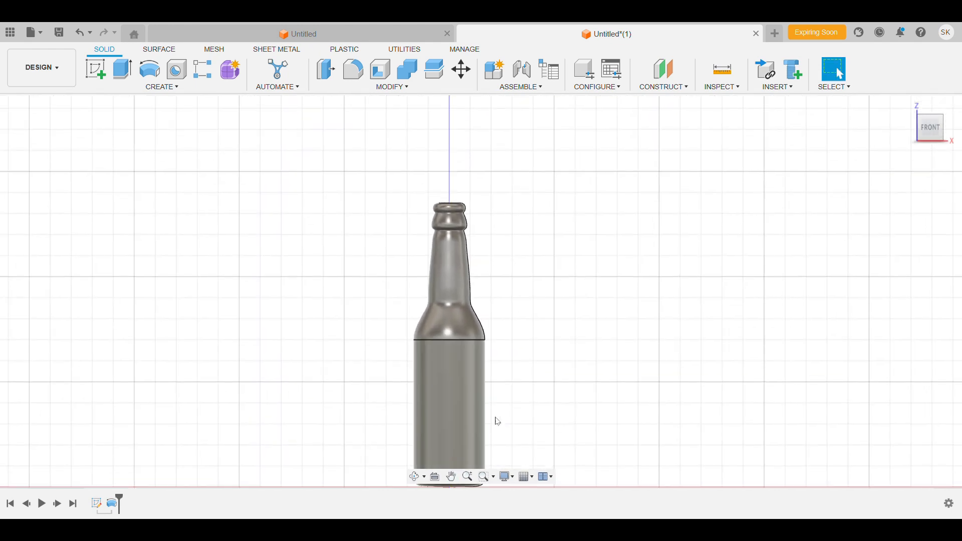
Start a new sketch on the flat circular face at the top of the bottle's mouth.
left_click(417, 477)
left_click_drag(440, 412, 539, 279)
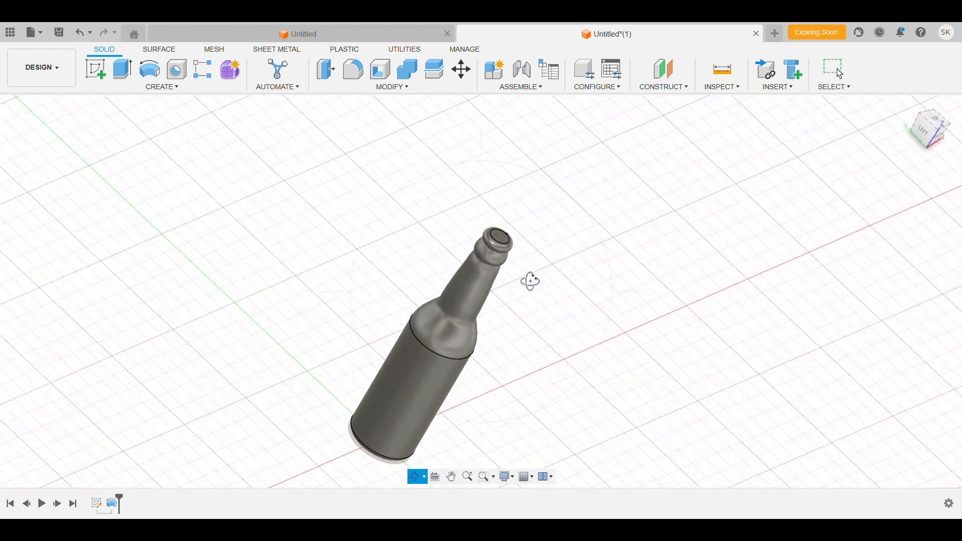
scroll(506, 230, "up", 6)
key("Escape")
left_click(497, 208)
key("s")
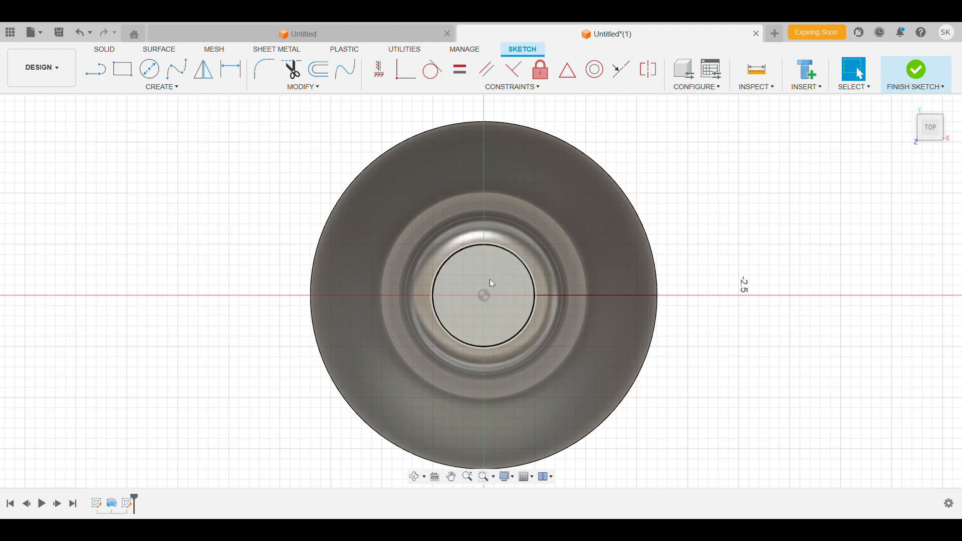
Draw a circle centred on the mouth face, dimension its diameter at 0.90, and finish the sketch.
left_click(149, 69)
left_click(484, 295)
left_click(534, 297)
key("d")
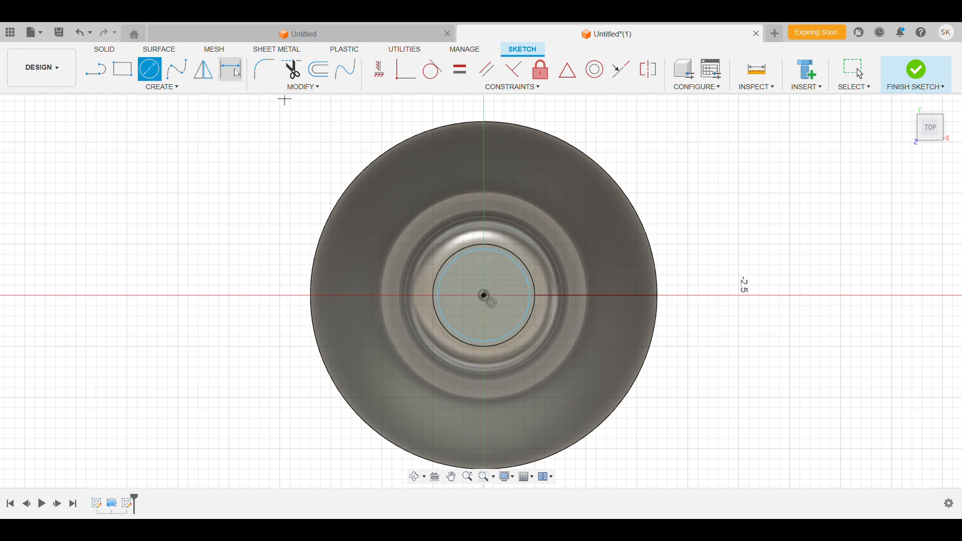
left_click(460, 258)
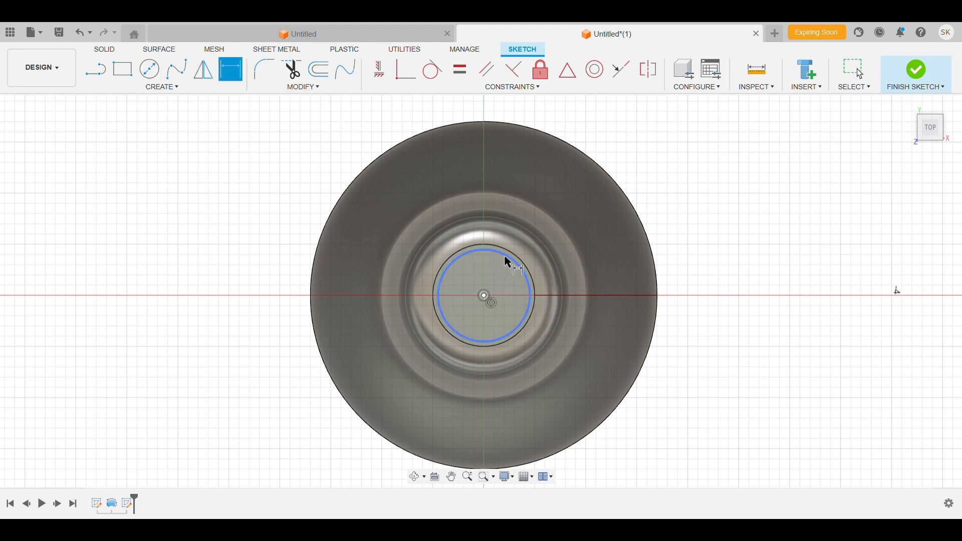
left_click(576, 231)
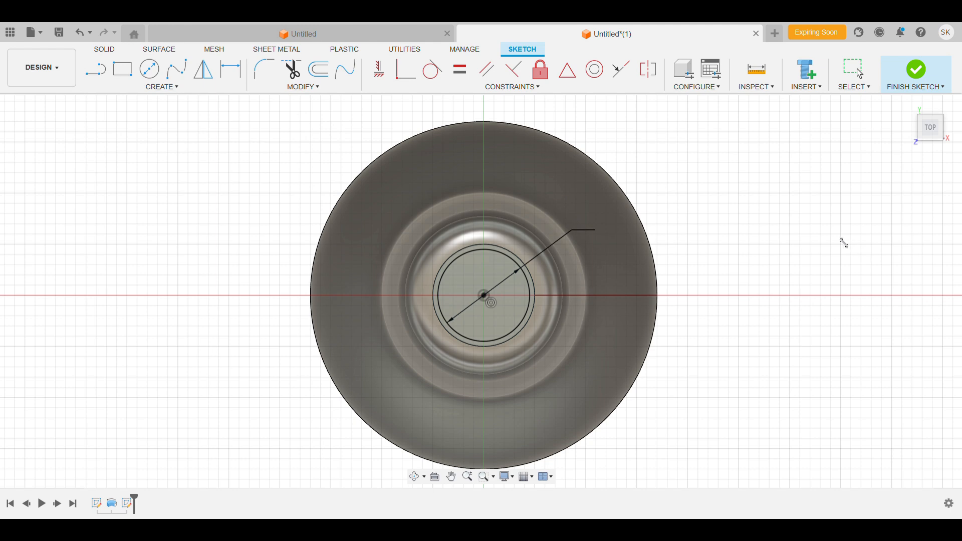
key("d")
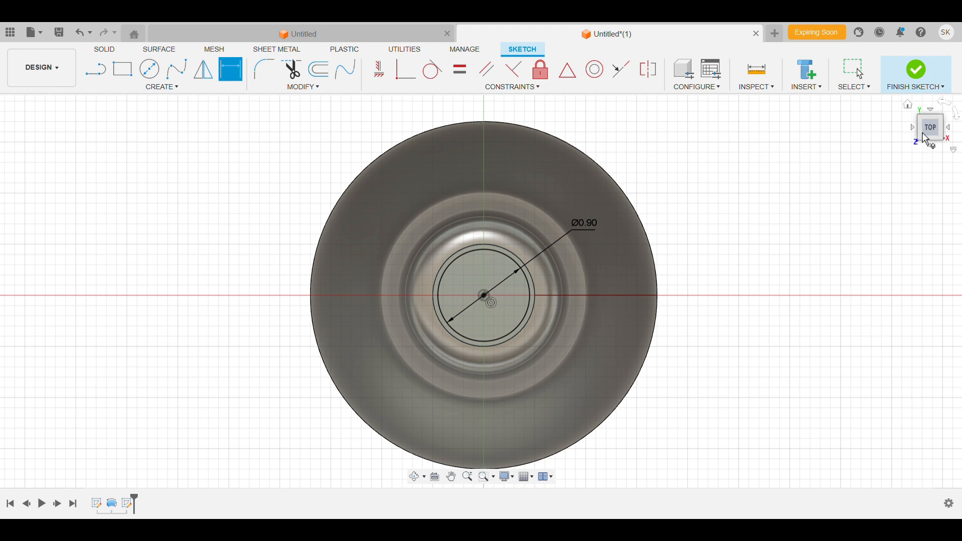
key("Escape")
left_click(916, 70)
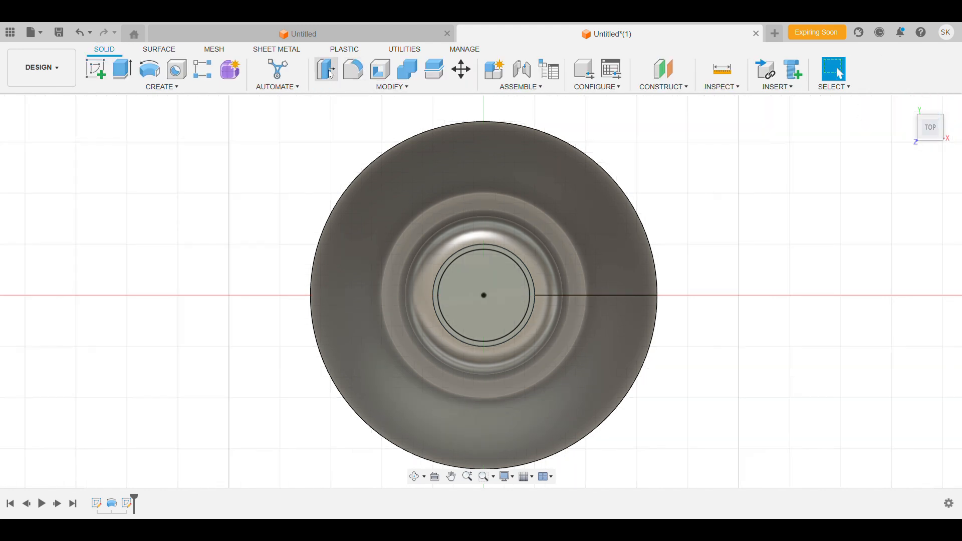
left_click(123, 69)
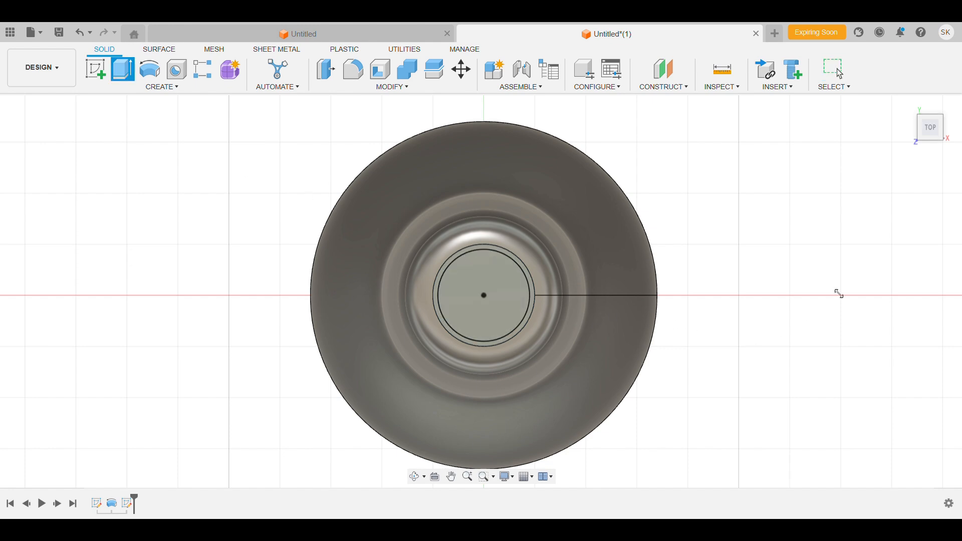
left_click(942, 118)
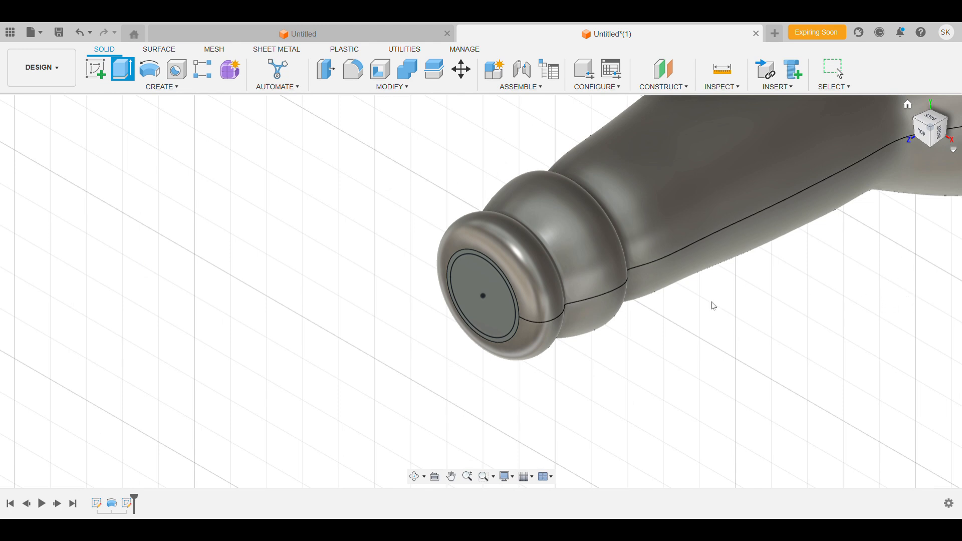
left_click(471, 283)
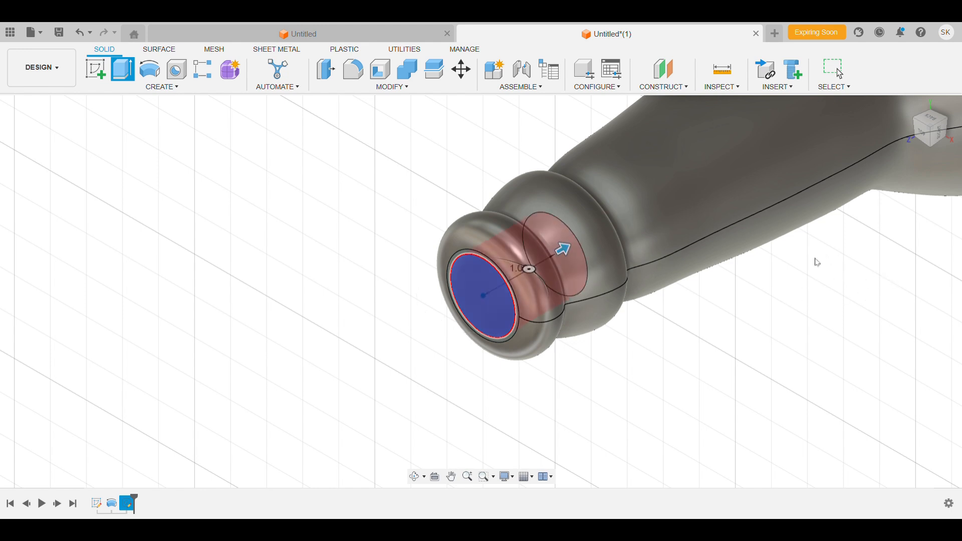
scroll(629, 246, "up", 2)
scroll(630, 263, "down", 2)
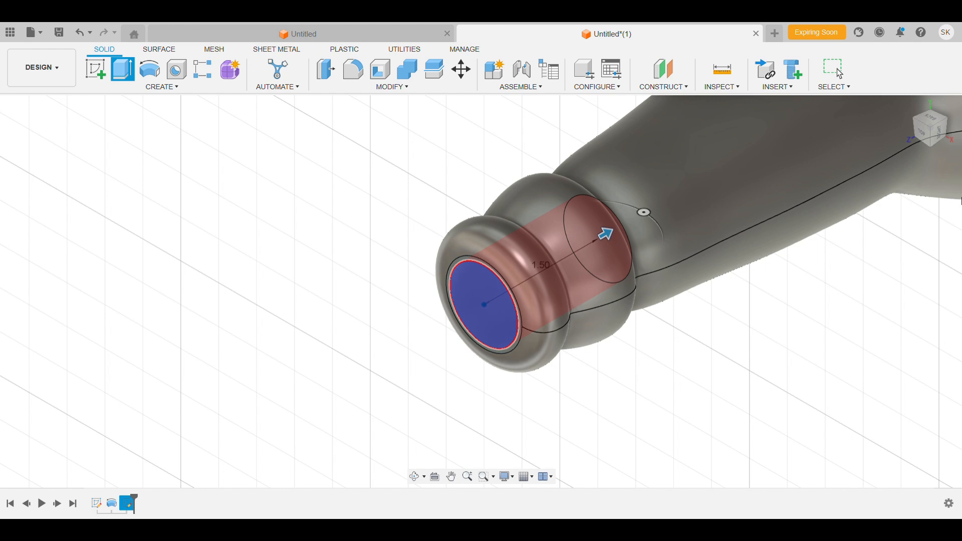
key("Return")
Extrude the inner circle of the mouth 1.50 down into the neck as a cut.
scroll(540, 297, "up", 5)
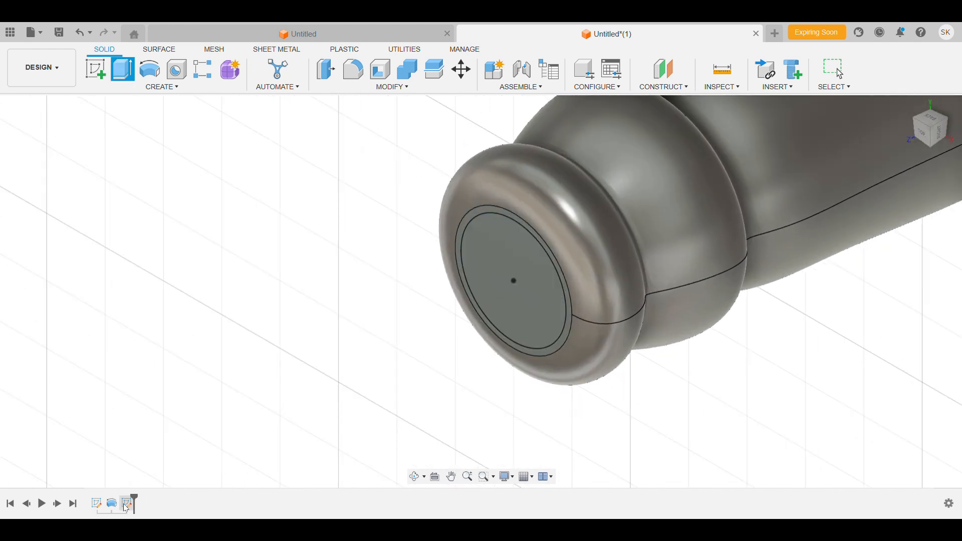
scroll(578, 258, "up", 4)
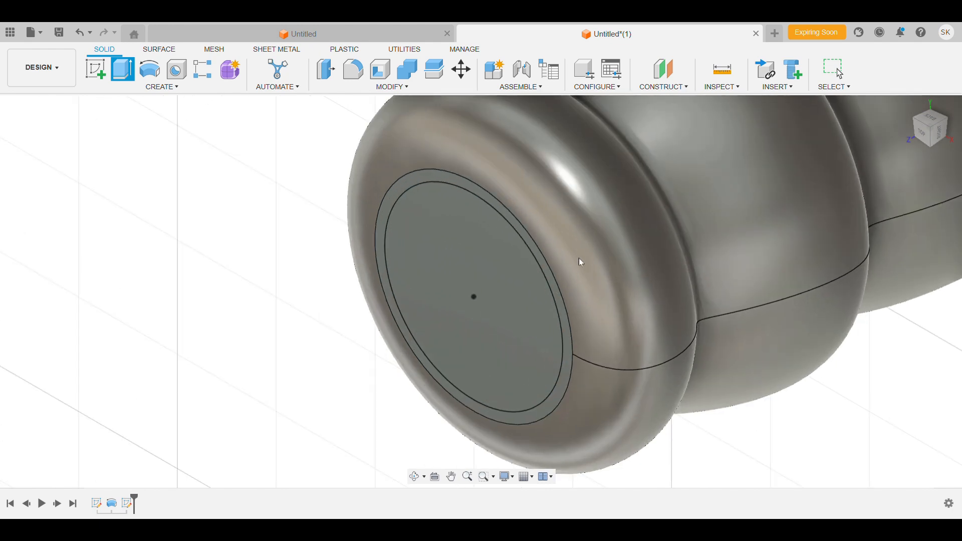
middle_click_drag(579, 258, 645, 273)
key("e")
left_click(501, 279)
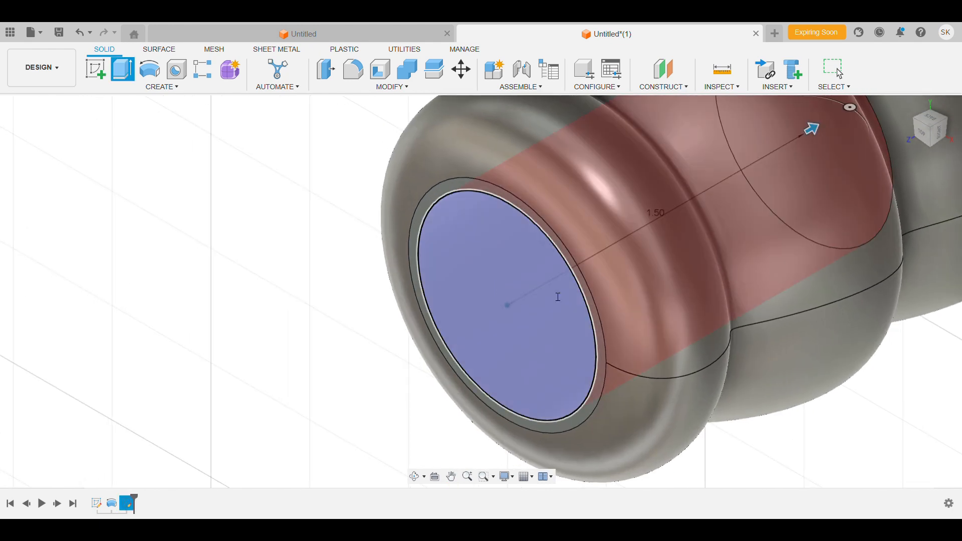
scroll(796, 252, "down", 3)
scroll(799, 256, "down", 2)
middle_click_drag(799, 255, 556, 295)
scroll(557, 294, "up", 3)
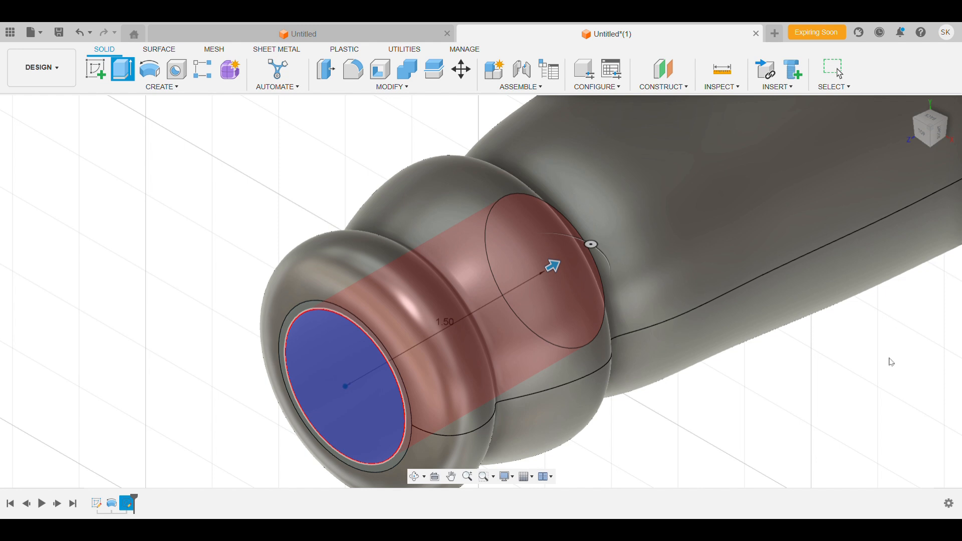
key("Return")
scroll(570, 322, "down", 3)
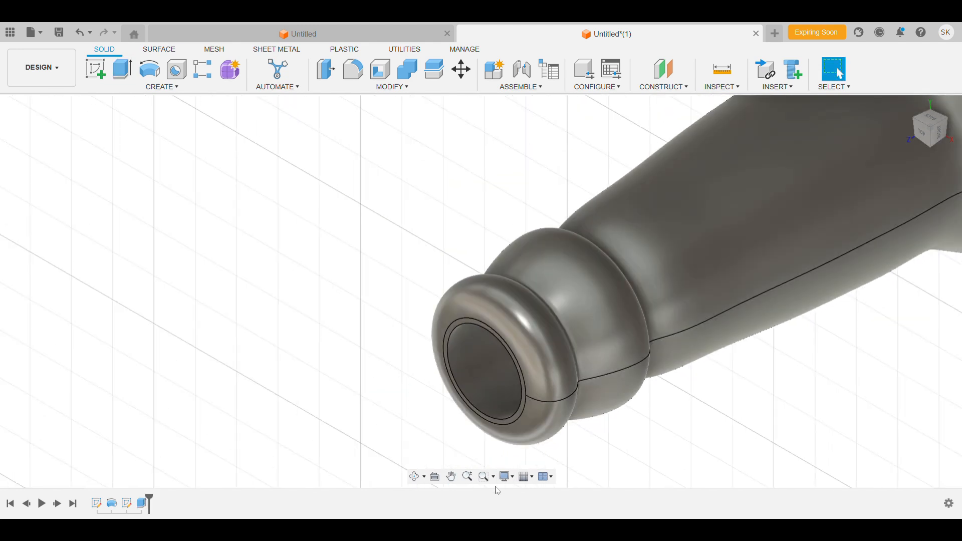
Shell the bottle, removing the flat face at the bottom of the hole in the neck.
left_click(413, 476)
left_click_drag(533, 386, 632, 360)
left_click_drag(451, 375, 480, 344)
key("Escape")
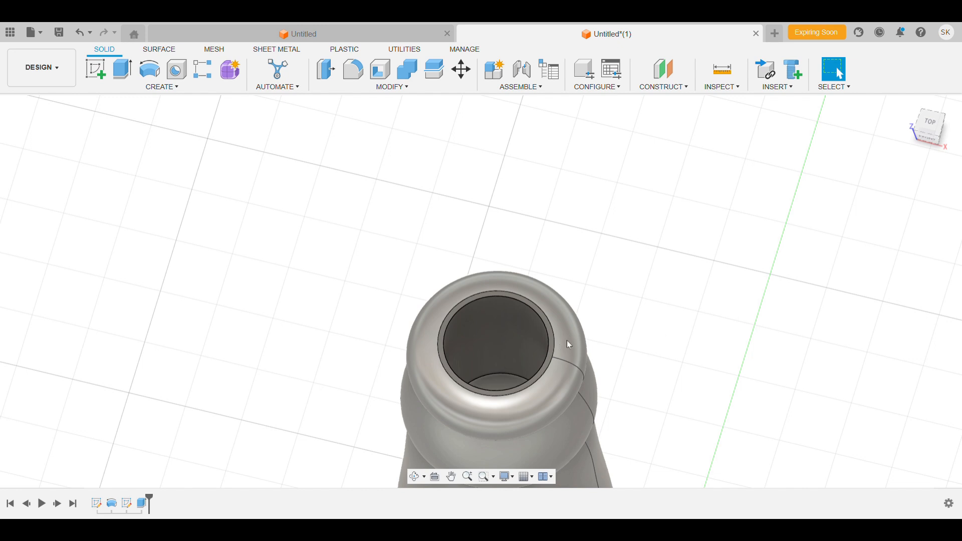
middle_click_drag(589, 344, 591, 322, "shift")
left_click(507, 349)
left_click(387, 76)
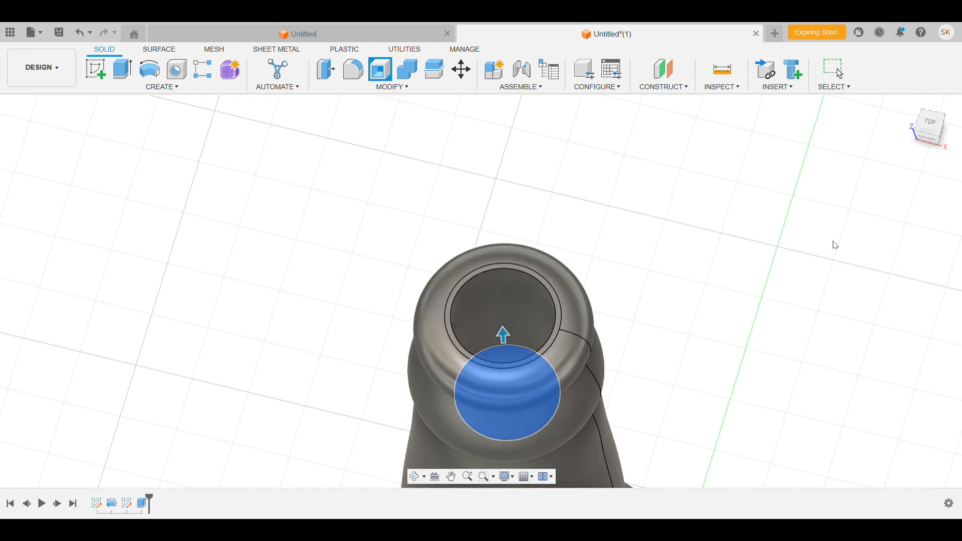
key("Return")
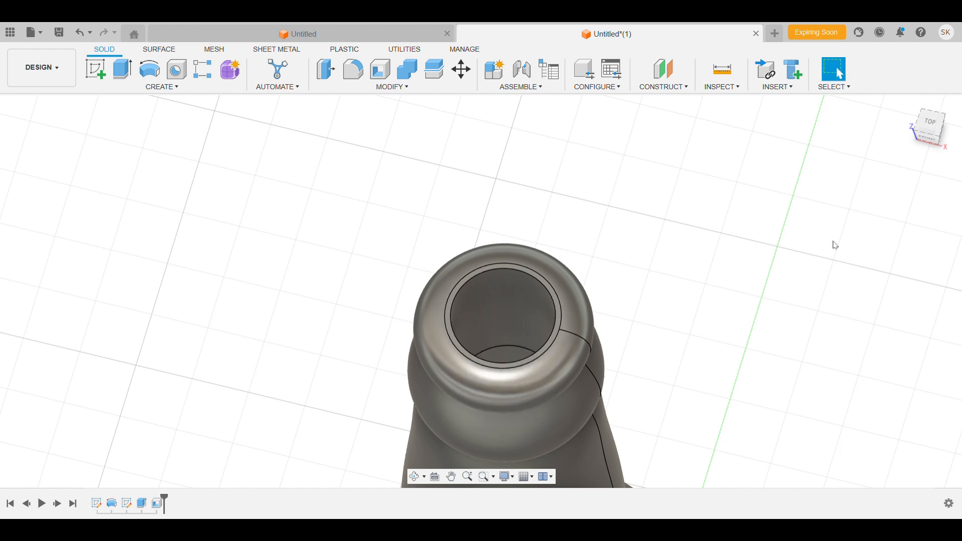
Examine the shelled bottle as a whole, then its shoulder and neck up close.
scroll(777, 217, "down", 10)
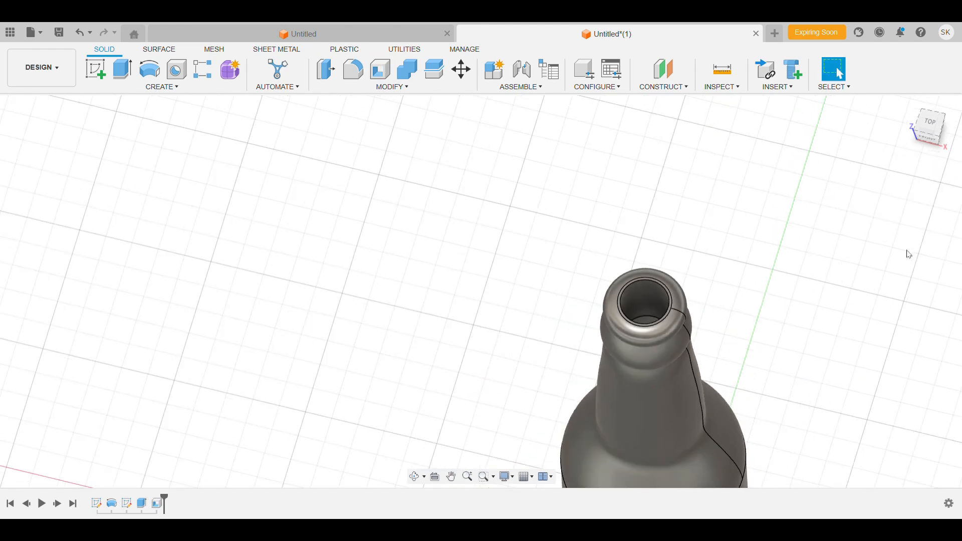
middle_click_drag(718, 371, 536, 363)
scroll(536, 362, "up", 4)
middle_click_drag(587, 401, 542, 280)
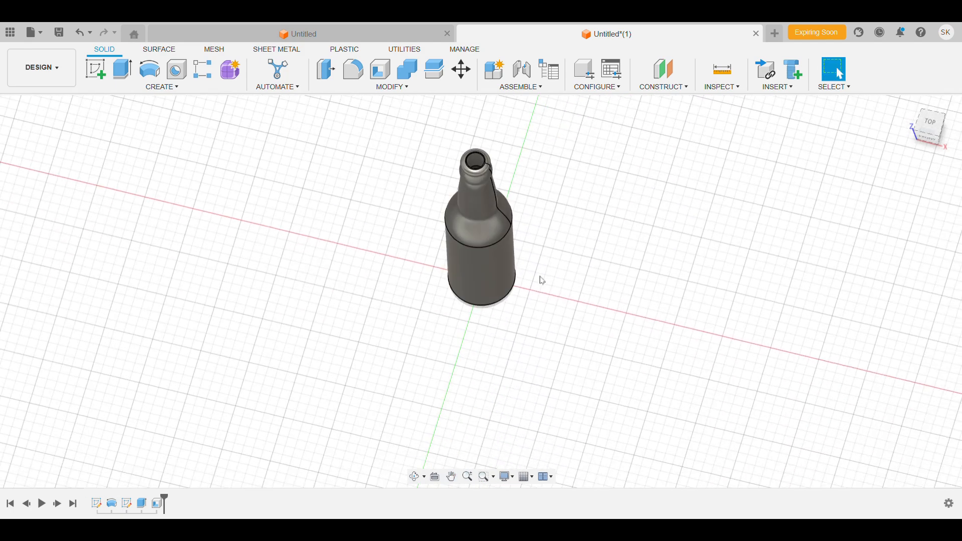
left_click(418, 477)
left_click_drag(477, 361, 416, 340)
scroll(542, 238, "up", 10)
scroll(803, 235, "down", 7)
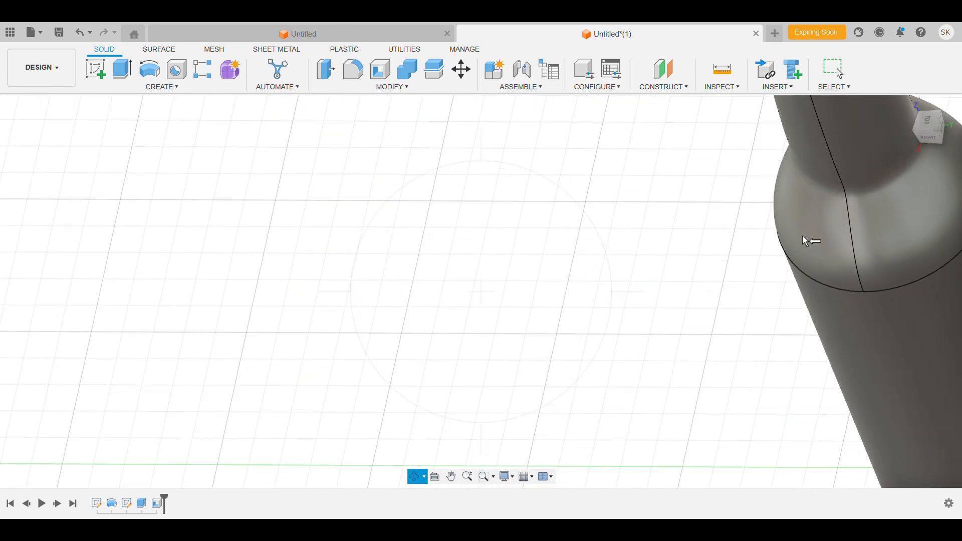
scroll(822, 199, "up", 4)
scroll(820, 178, "down", 4)
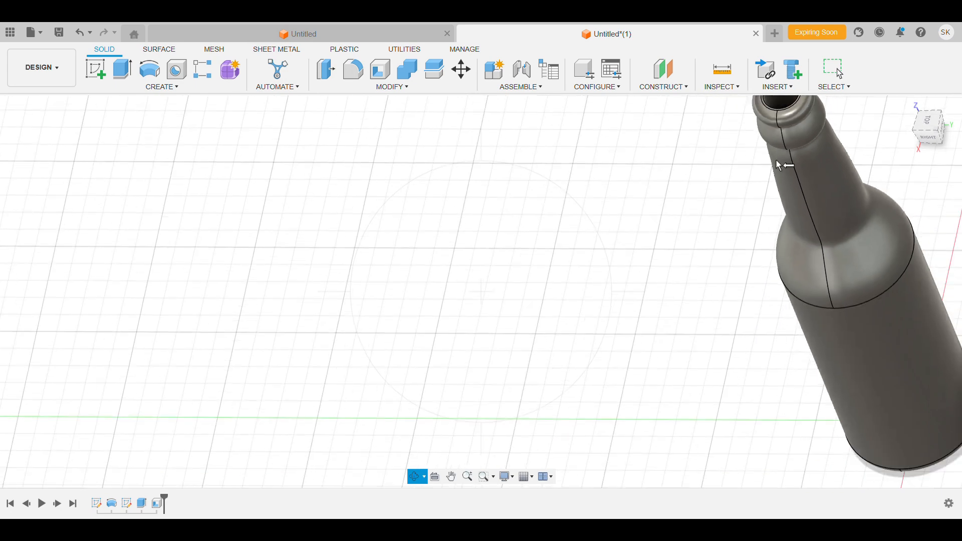
key("Escape")
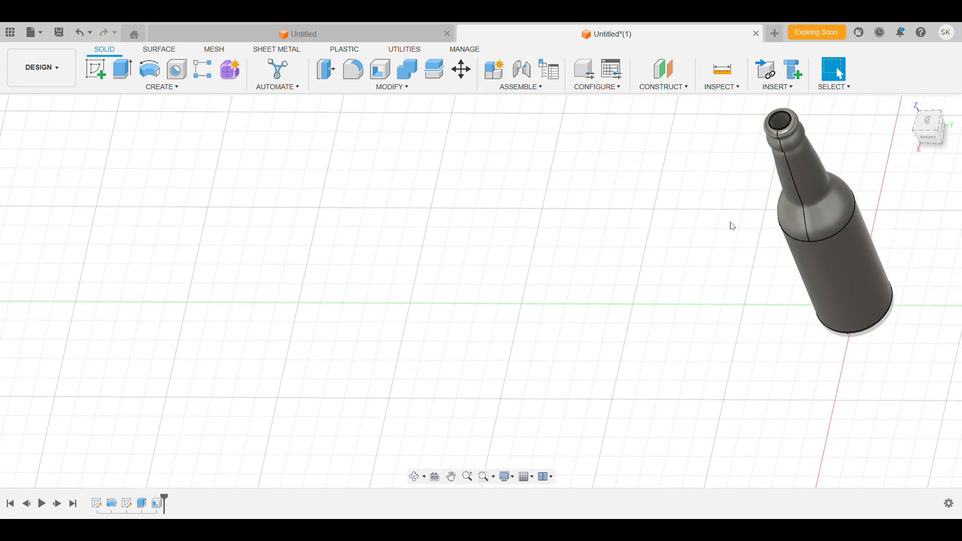
Try to apply a second shell using the outer surface of the bottle's neck.
key("s")
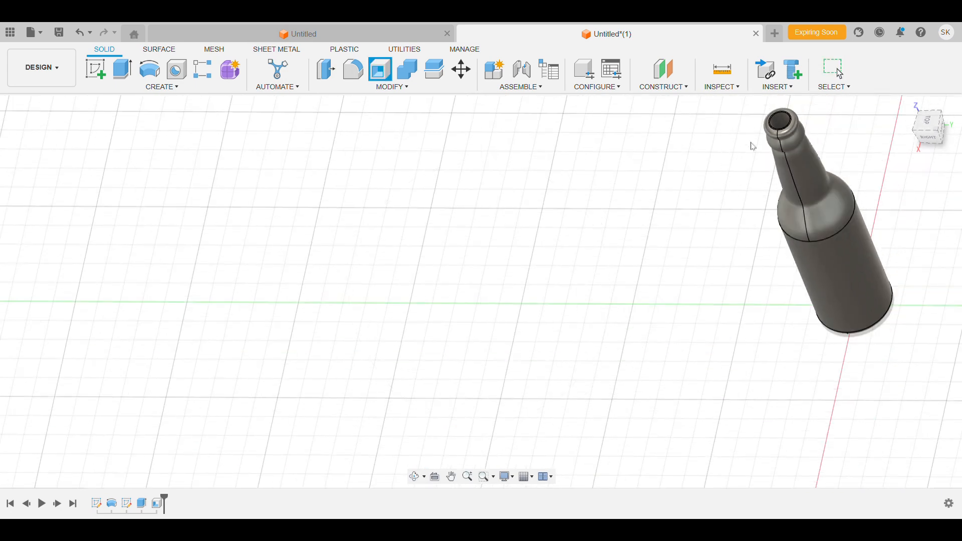
left_click(788, 160)
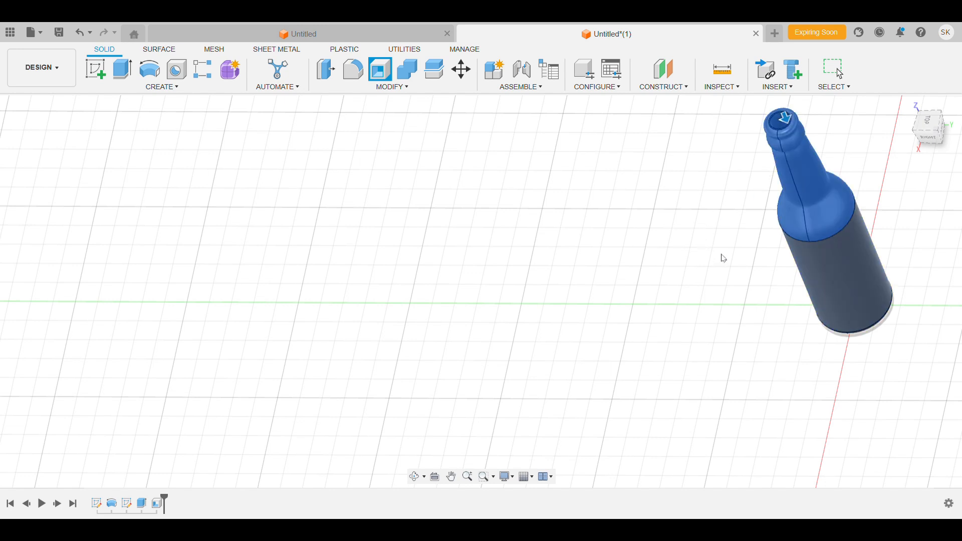
key("Return")
left_click(420, 475)
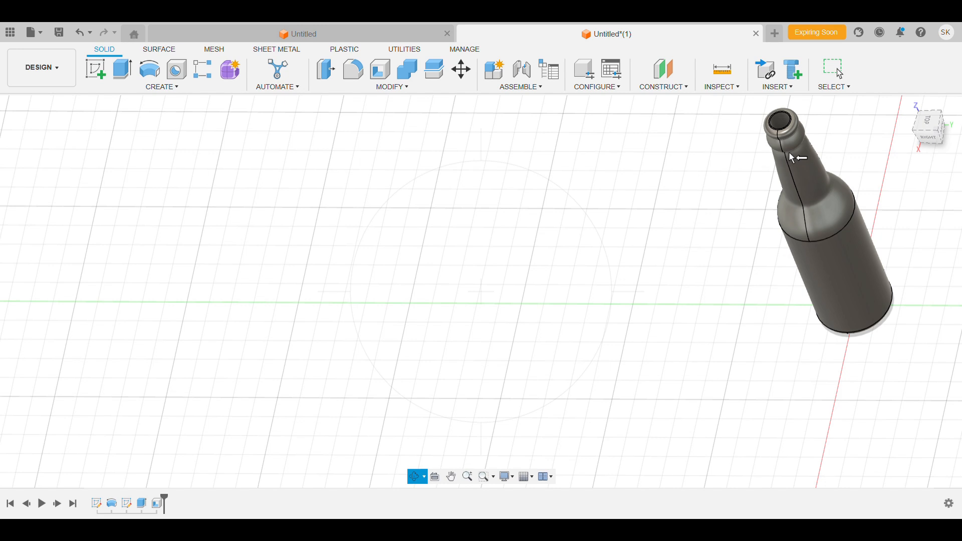
key("Escape")
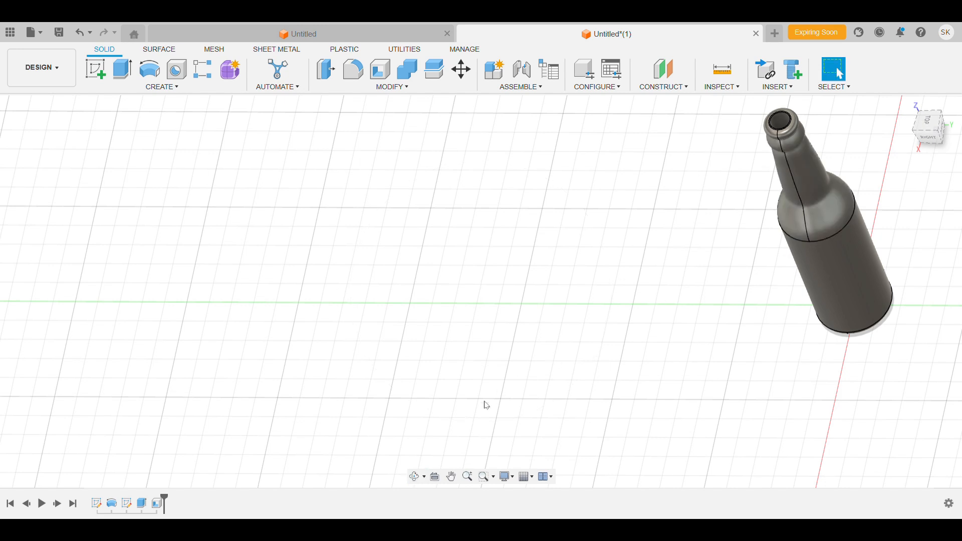
left_click(417, 477)
key("Escape")
left_click(418, 477)
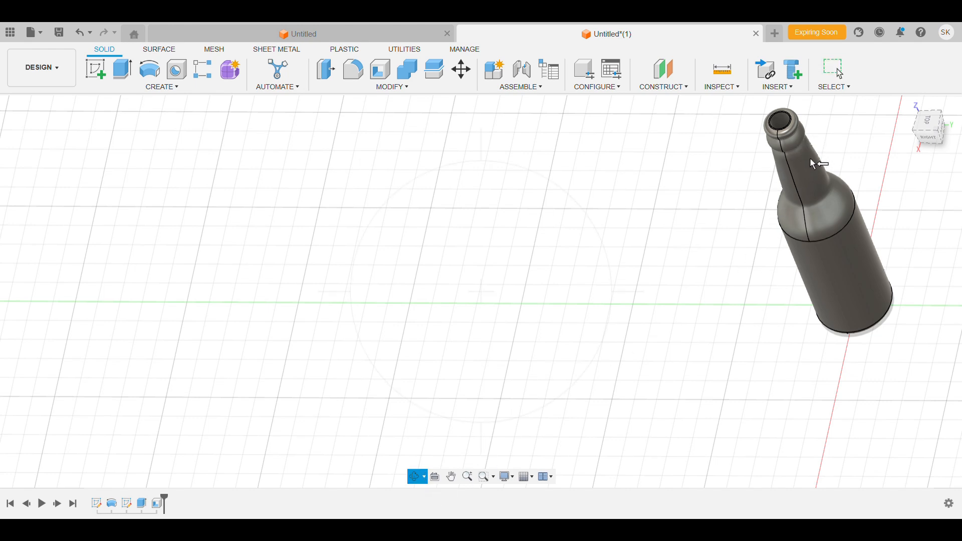
key("Escape")
scroll(893, 149, "up", 3)
scroll(893, 148, "down", 4)
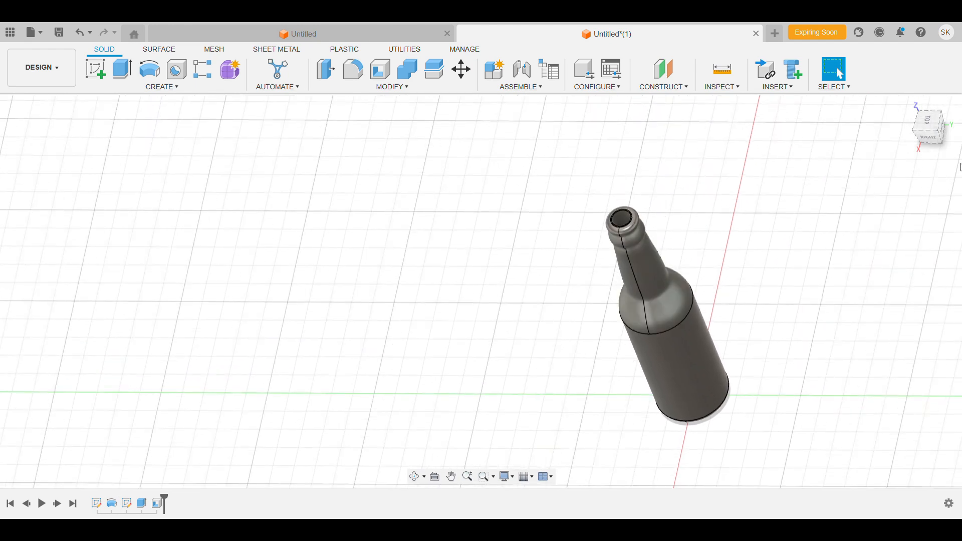
Inspect the neck from the right side and look down through the mouth into the bottle's interior.
left_click(931, 137)
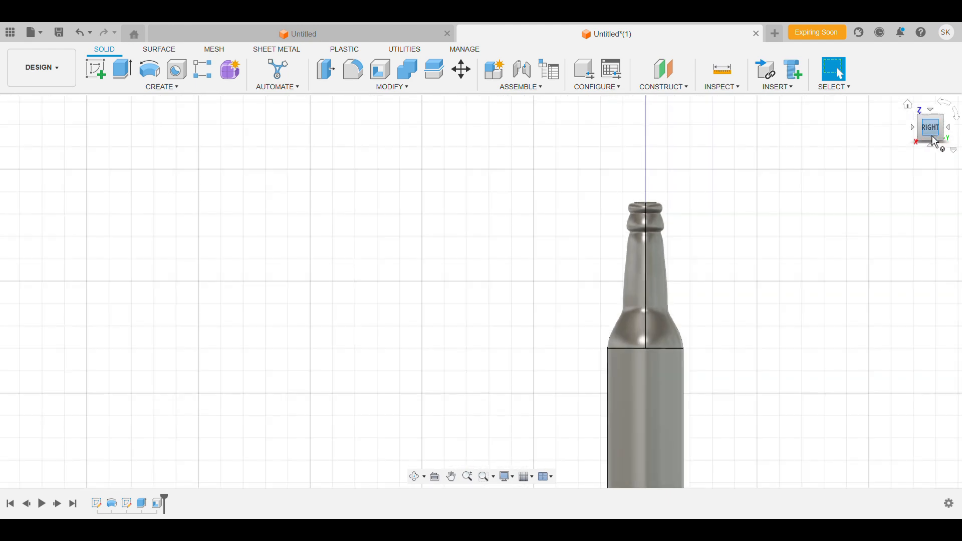
scroll(619, 209, "up", 3)
scroll(620, 209, "up", 2)
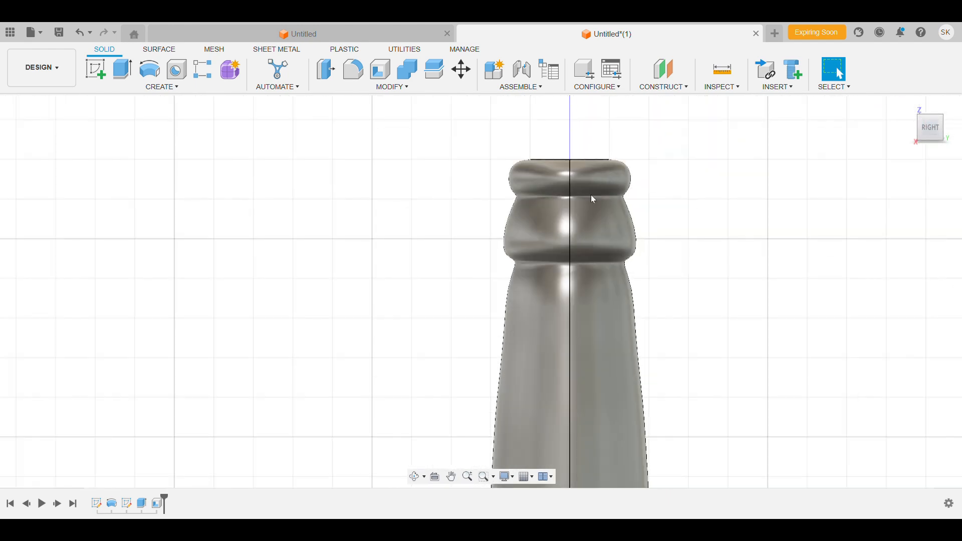
left_click(413, 476)
left_click_drag(586, 244, 614, 274)
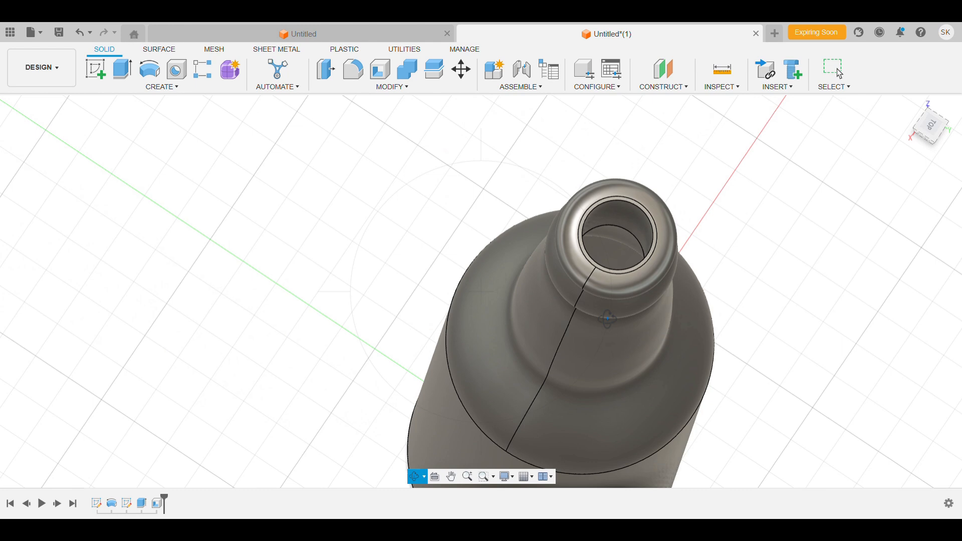
scroll(618, 260, "up", 5)
scroll(694, 231, "up", 6)
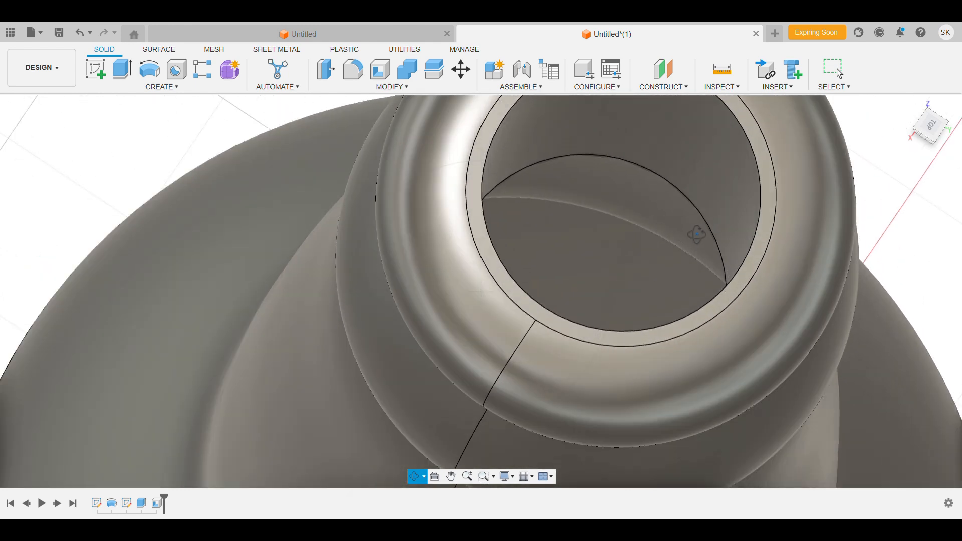
scroll(771, 278, "down", 3)
scroll(726, 279, "down", 3)
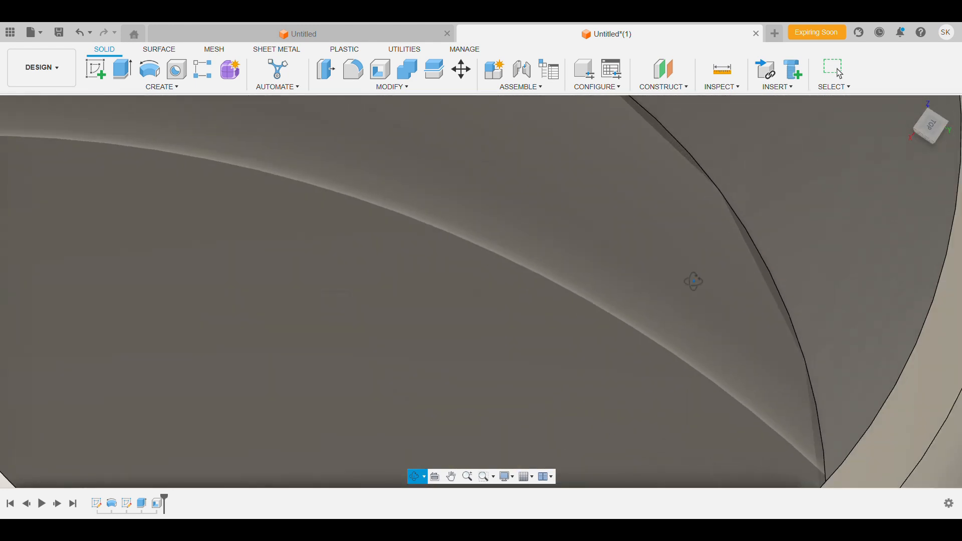
Examine the outside of the shelled bottle from above and from the right, left and inverted side views.
scroll(661, 284, "down", 4)
scroll(601, 272, "down", 5)
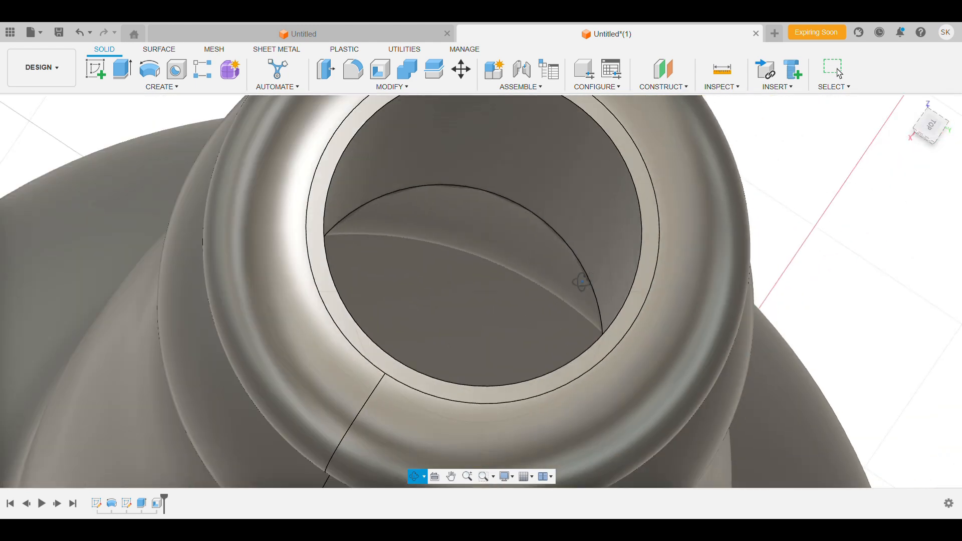
middle_click_drag(563, 280, 545, 329)
scroll(712, 232, "down", 10)
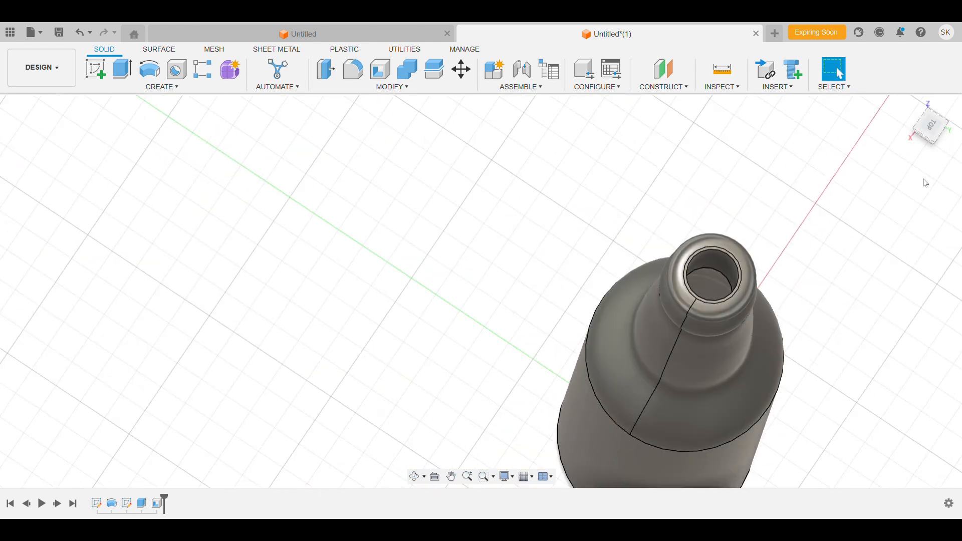
left_click(931, 125)
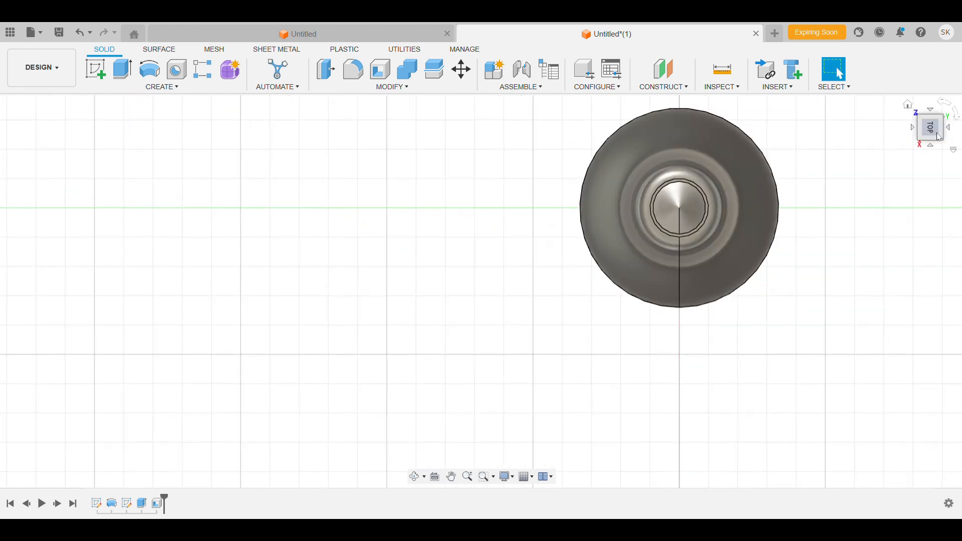
left_click(931, 145)
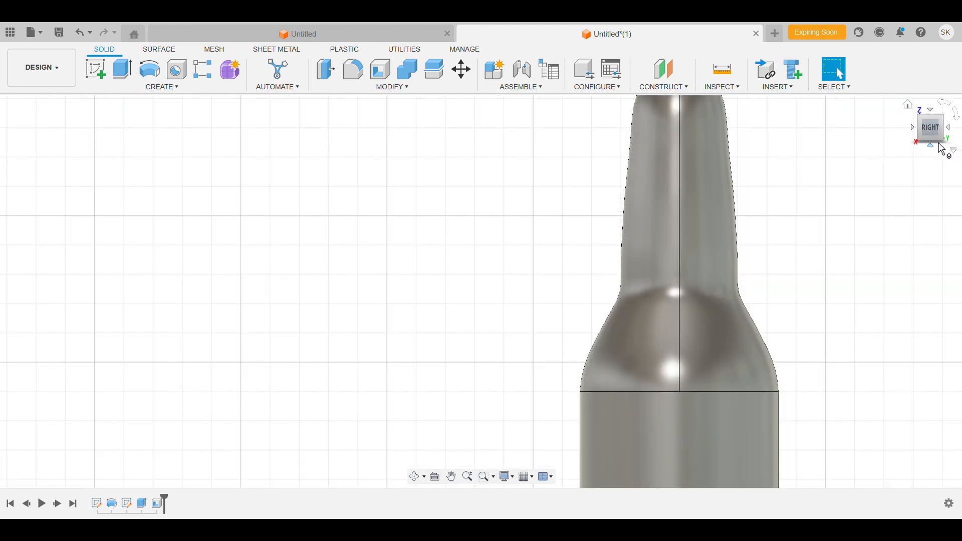
left_click(949, 128)
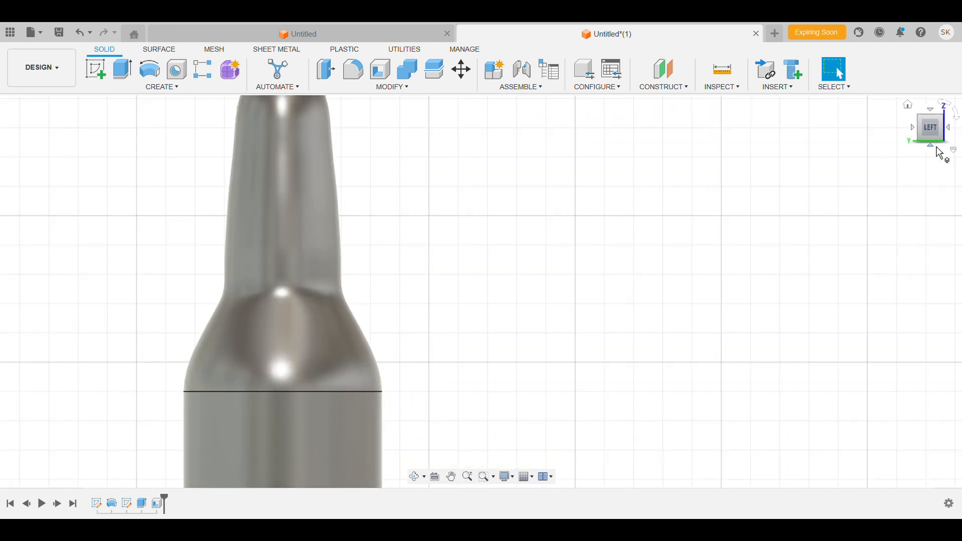
left_click(932, 147)
left_click(937, 148)
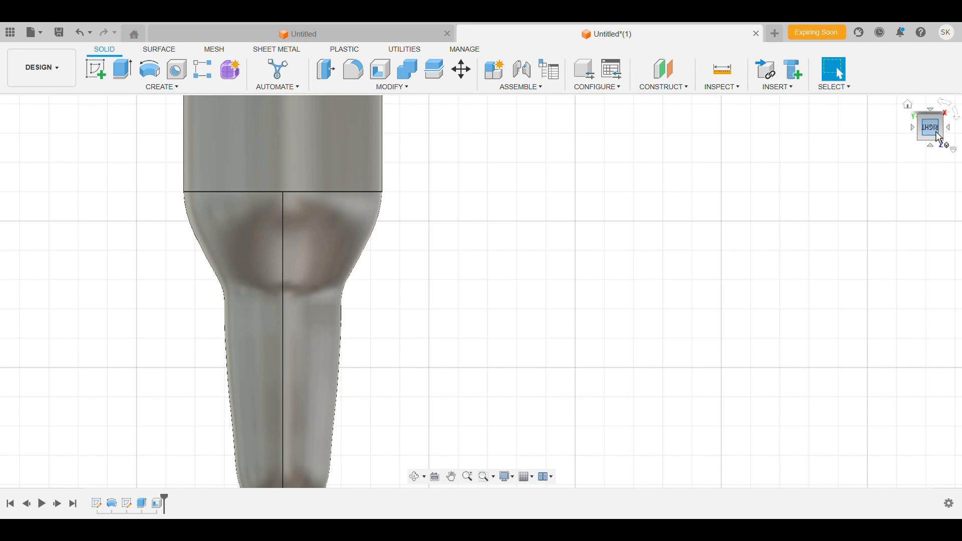
left_click(922, 138)
left_click(913, 128)
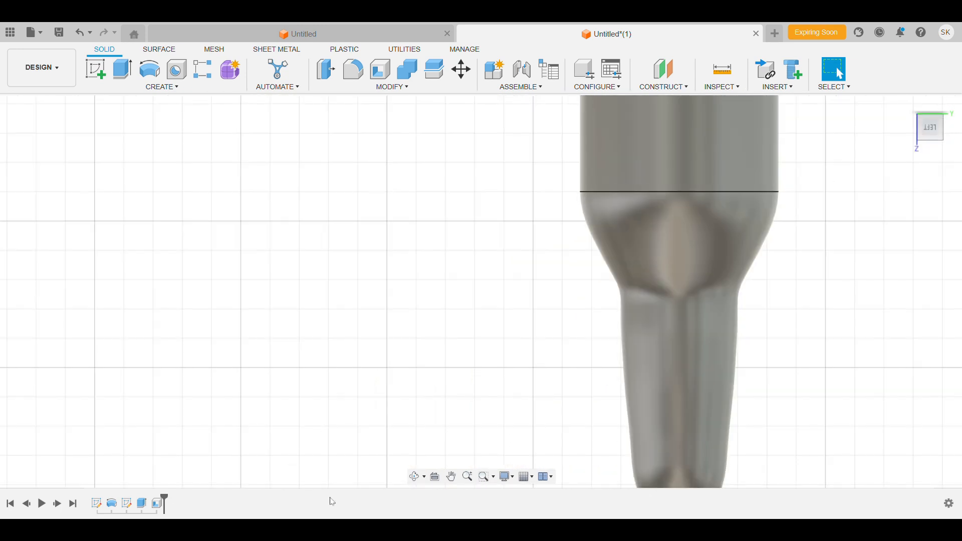
left_click(415, 476)
left_click_drag(605, 350, 232, 221)
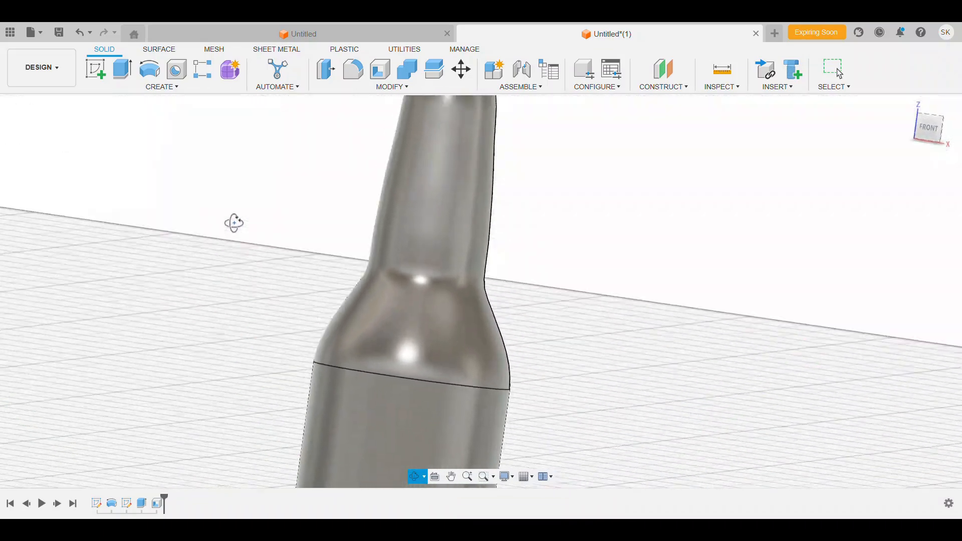
Apply a dark see-through appearance to the entire bottle body.
left_click(946, 146)
left_click(932, 132)
scroll(596, 353, "down", 6)
middle_click_drag(604, 401, 602, 284)
scroll(685, 207, "up", 4)
middle_click_drag(685, 207, 634, 223)
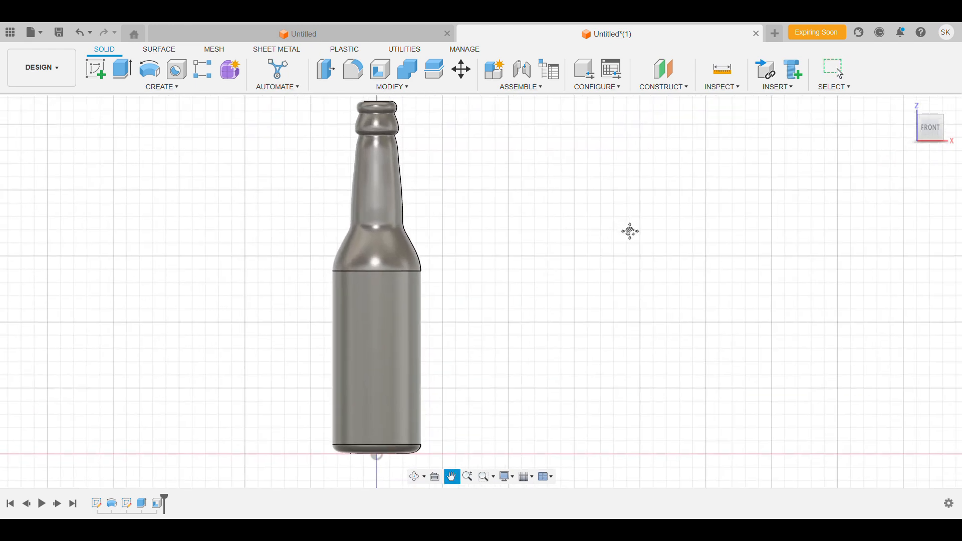
scroll(635, 223, "down", 2)
left_click(72, 138)
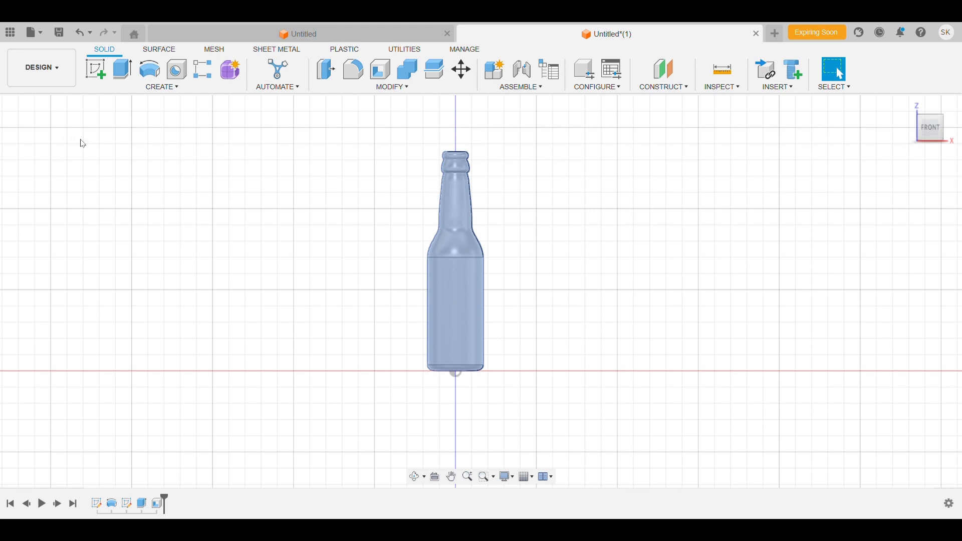
left_click(64, 158)
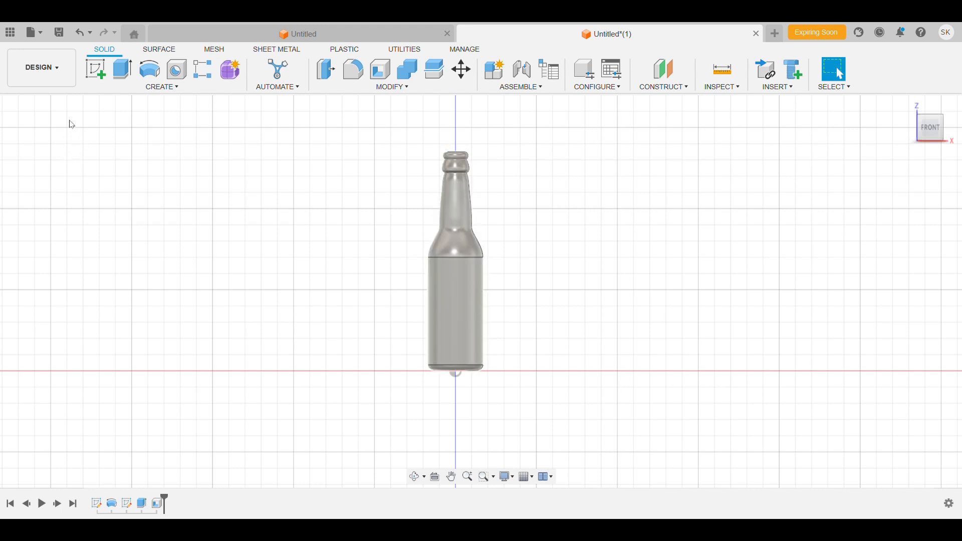
left_click(99, 220)
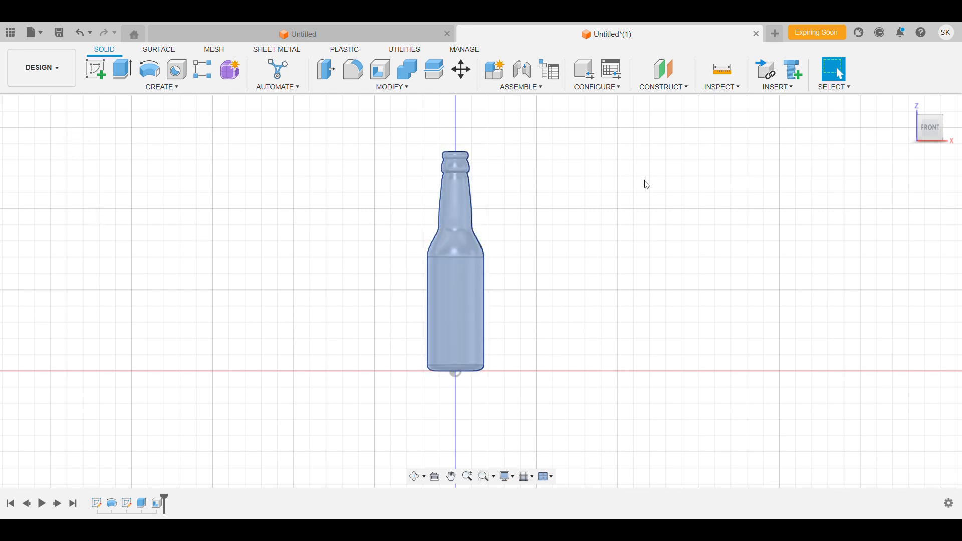
key("a")
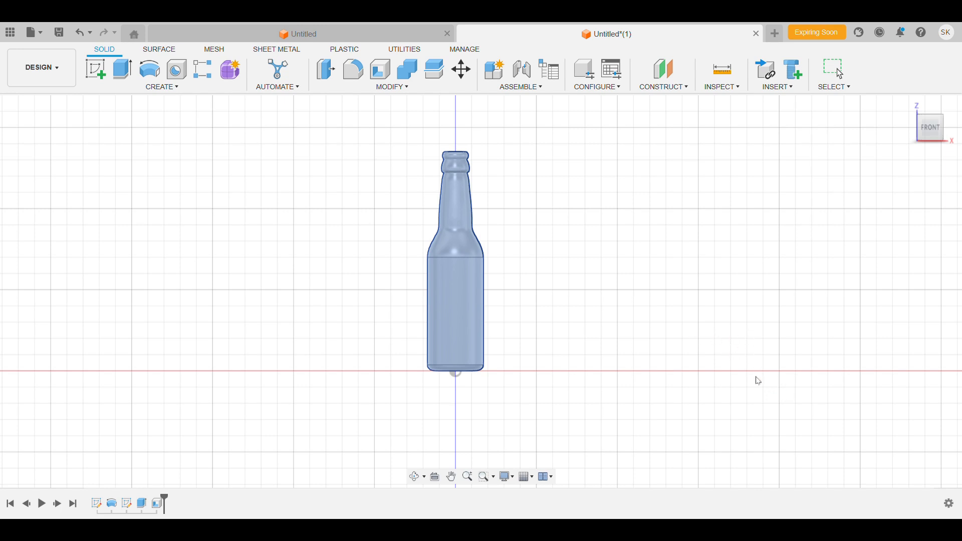
left_click_drag(759, 357, 455, 285)
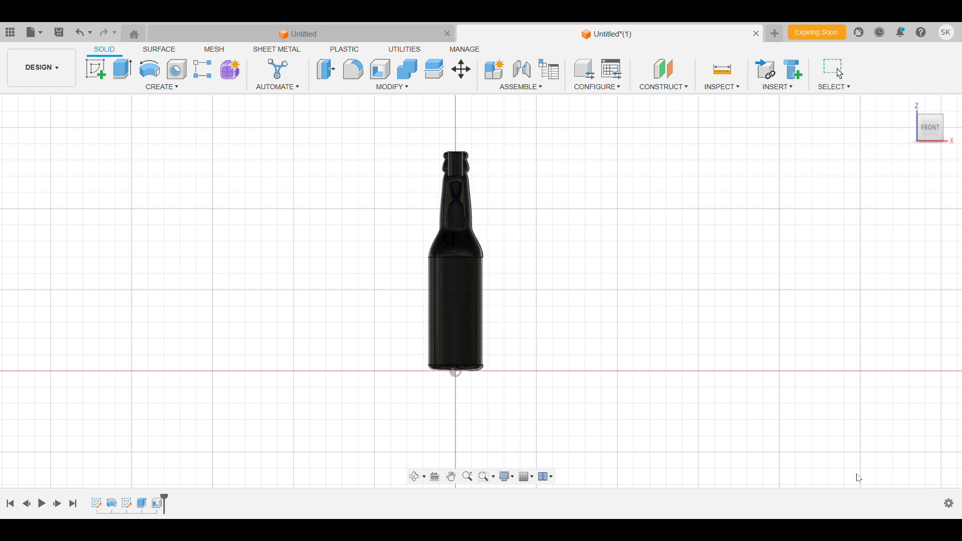
Inspect the hole and inner walls of the bottle's neck through the transparent material from the front.
scroll(498, 215, "up", 3)
scroll(488, 191, "down", 3)
scroll(501, 317, "up", 4)
scroll(501, 316, "up", 5)
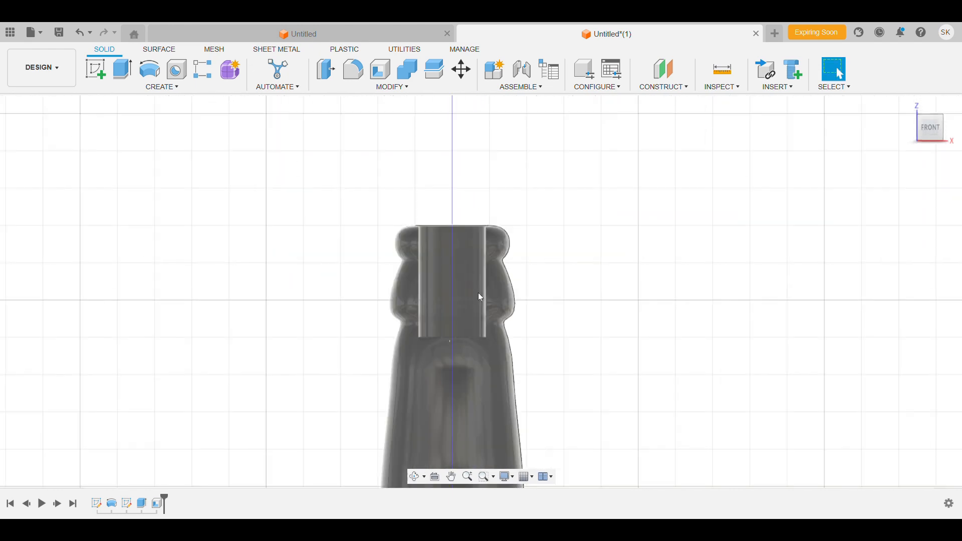
scroll(499, 278, "down", 3)
scroll(506, 286, "up", 2)
scroll(486, 288, "down", 2)
scroll(476, 268, "up", 2)
scroll(464, 248, "up", 4)
scroll(448, 233, "up", 2)
scroll(481, 236, "down", 2)
middle_click_drag(495, 236, 566, 329)
scroll(551, 297, "up", 4)
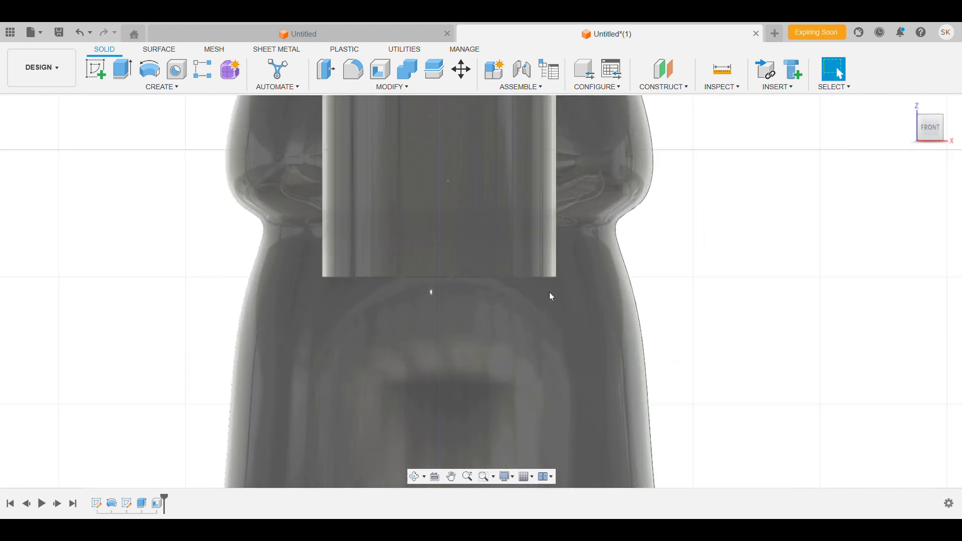
scroll(624, 299, "down", 4)
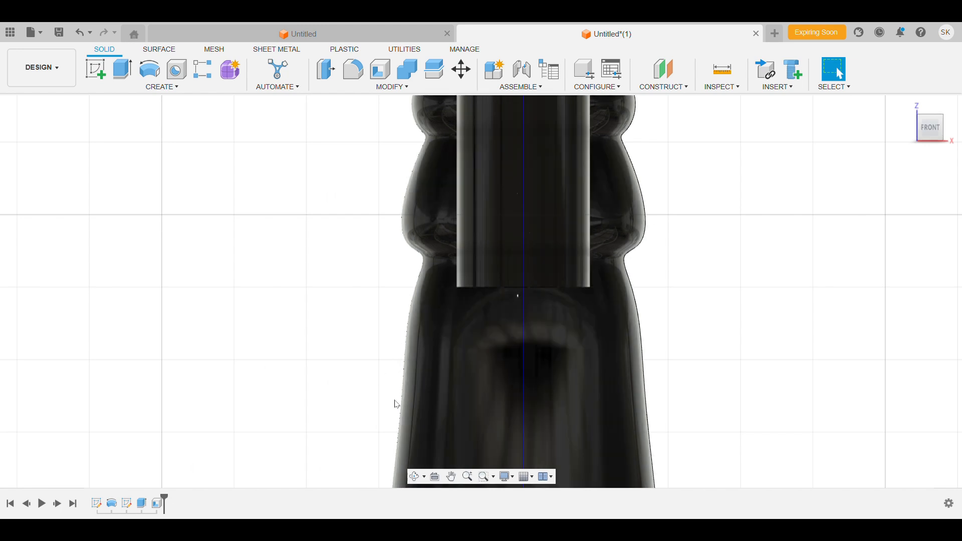
scroll(535, 299, "up", 3)
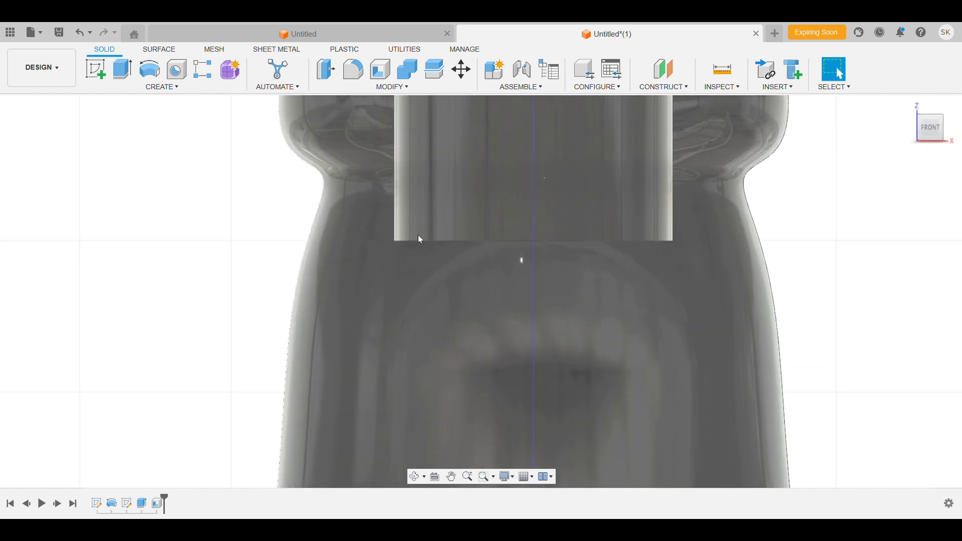
scroll(581, 250, "down", 5)
scroll(615, 252, "down", 2)
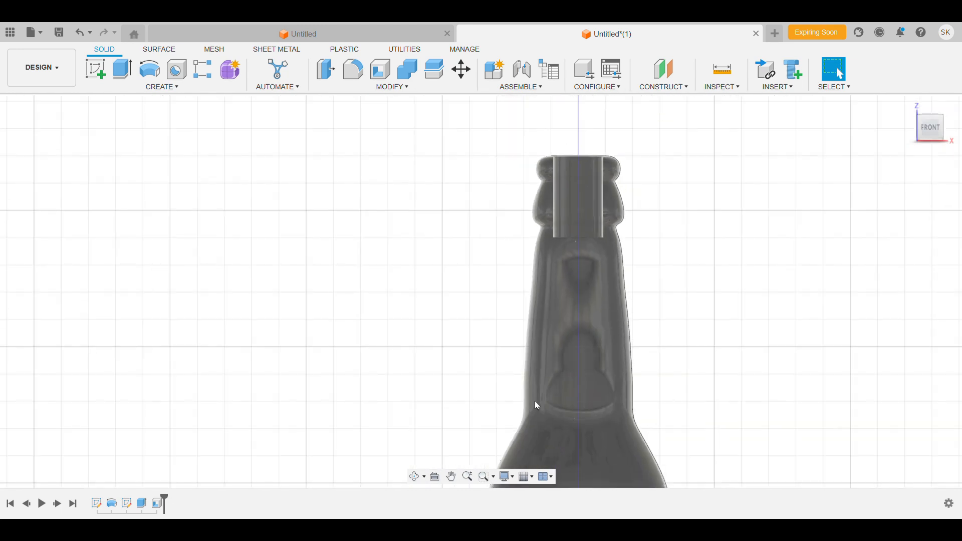
Examine the tube-like opening in the neck at an angle and from directly above the mouth.
left_click(417, 476)
left_click_drag(582, 222, 530, 200)
scroll(516, 185, "down", 1)
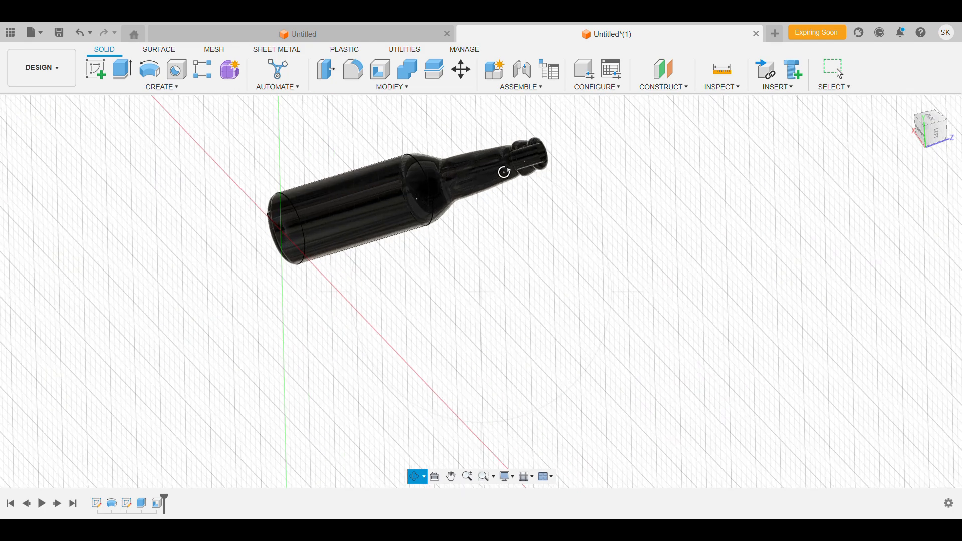
scroll(502, 172, "up", 5)
middle_click_drag(565, 164, 609, 135, "shift")
scroll(405, 292, "up", 5)
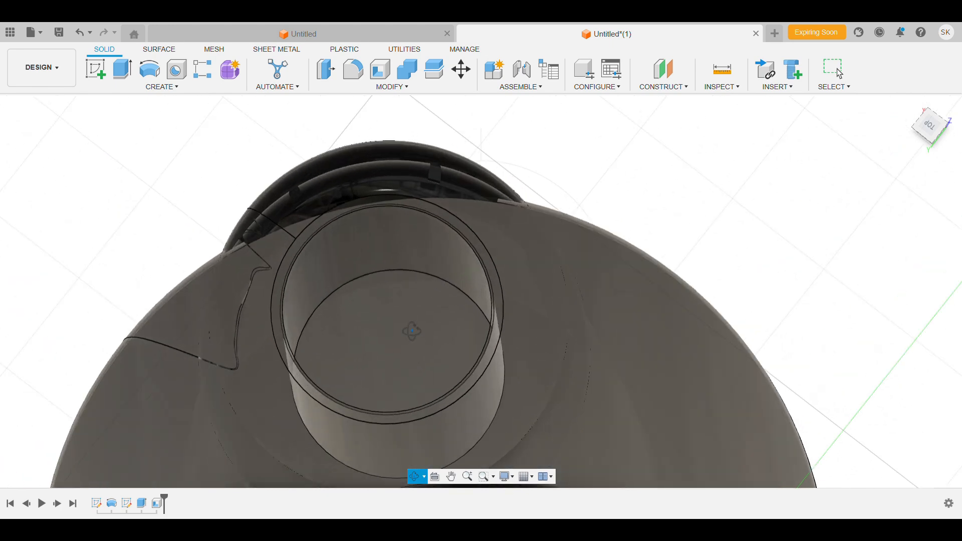
scroll(433, 287, "down", 8)
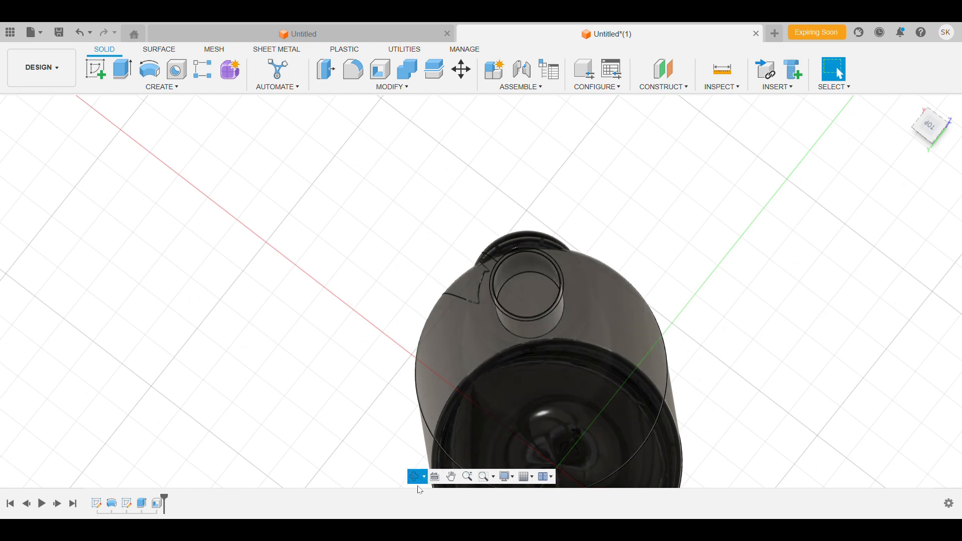
Review the entire see-through bottle from the left side, up close and at a distance.
left_click_drag(491, 346, 595, 266)
scroll(616, 276, "down", 6)
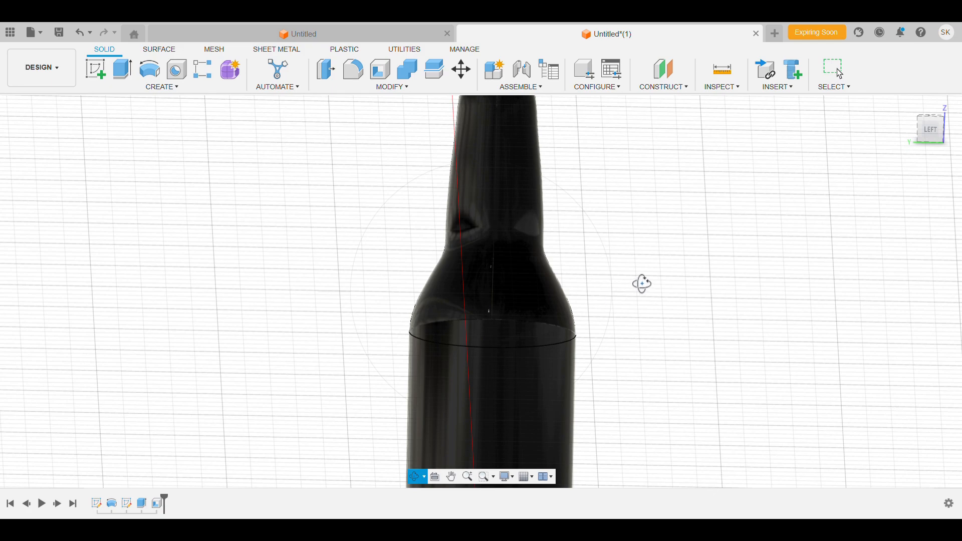
left_click_drag(678, 283, 586, 296)
key("Escape")
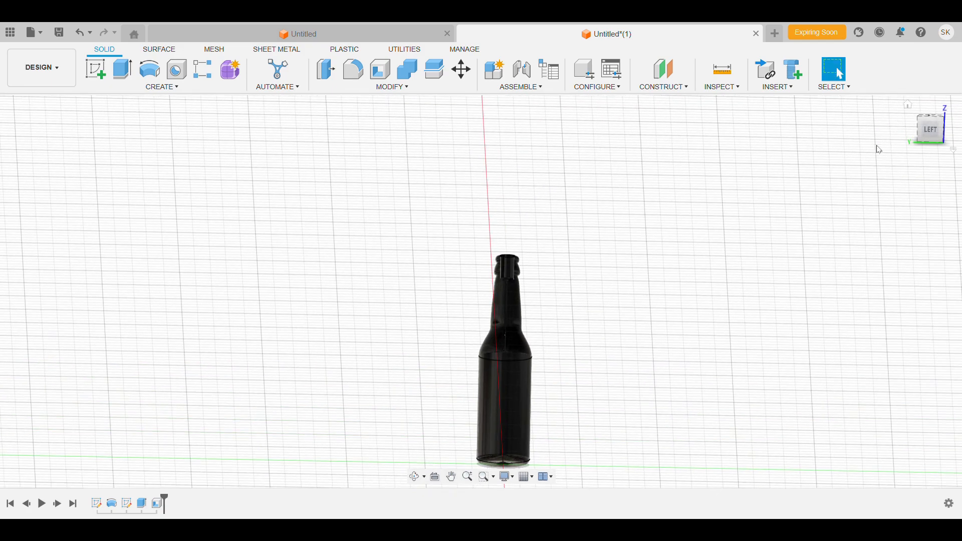
scroll(650, 246, "down", 8)
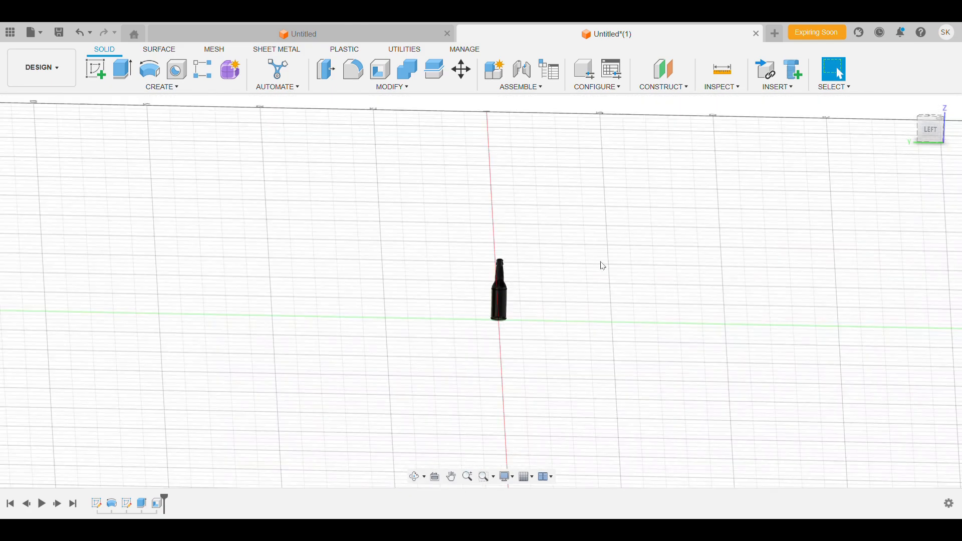
middle_click_drag(601, 264, 627, 220)
scroll(454, 325, "down", 3)
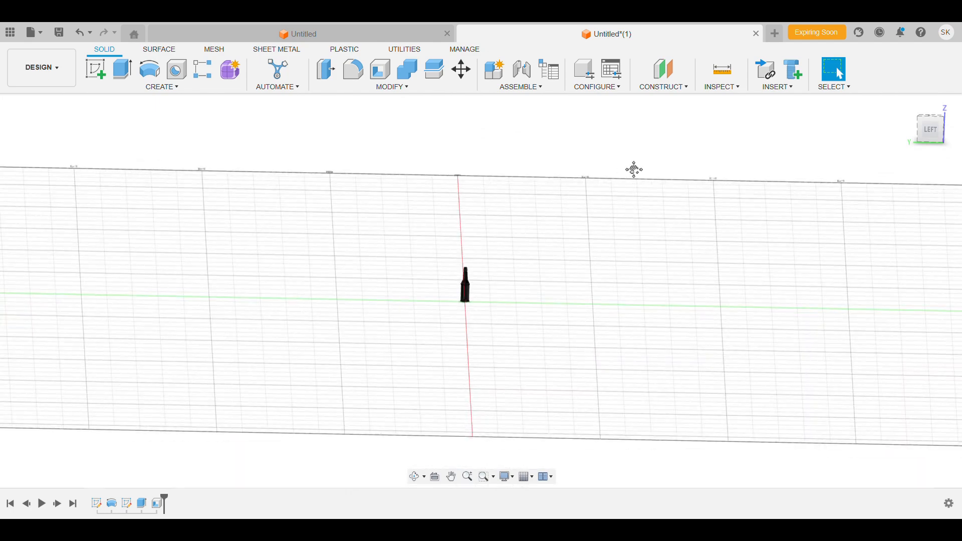
middle_click_drag(627, 161, 628, 252)
scroll(462, 351, "up", 6)
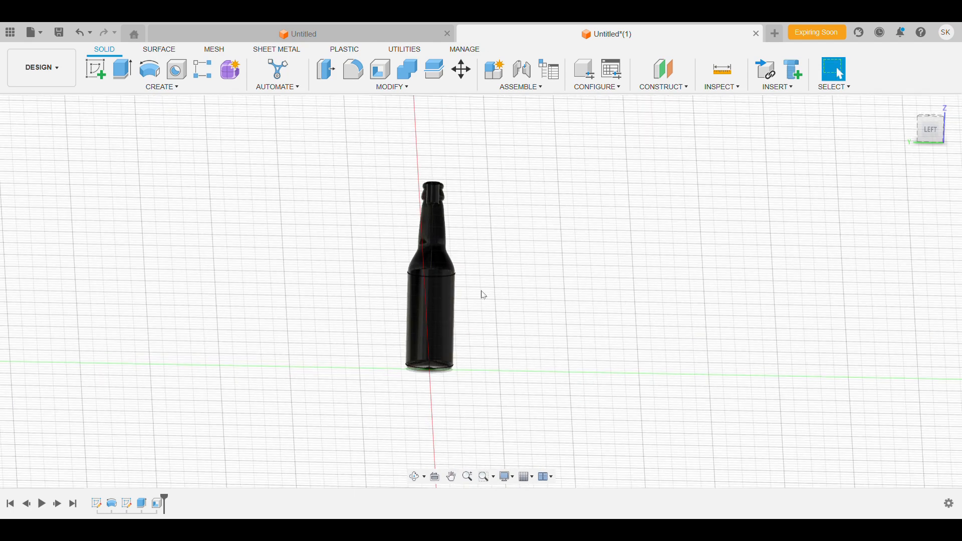
scroll(549, 301, "down", 3)
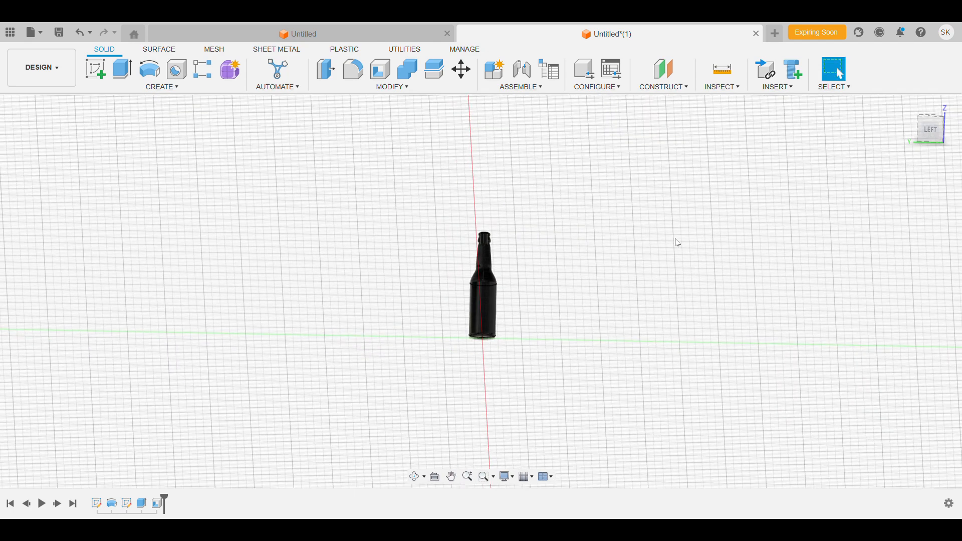
scroll(502, 316, "up", 5)
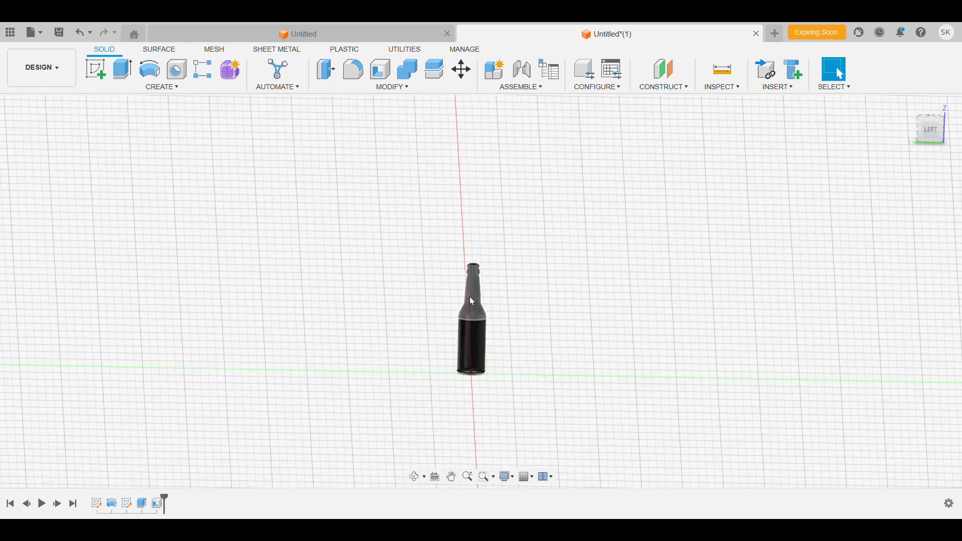
Edit the bottle's existing shell feature, adjusting the wall thickness from the flat face under the neck hole.
scroll(496, 279, "up", 3)
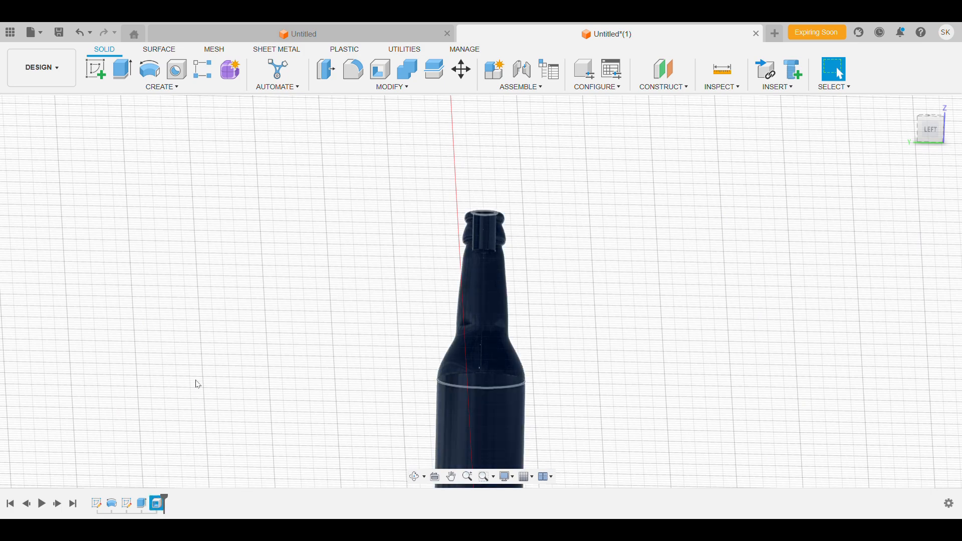
scroll(478, 225, "up", 2)
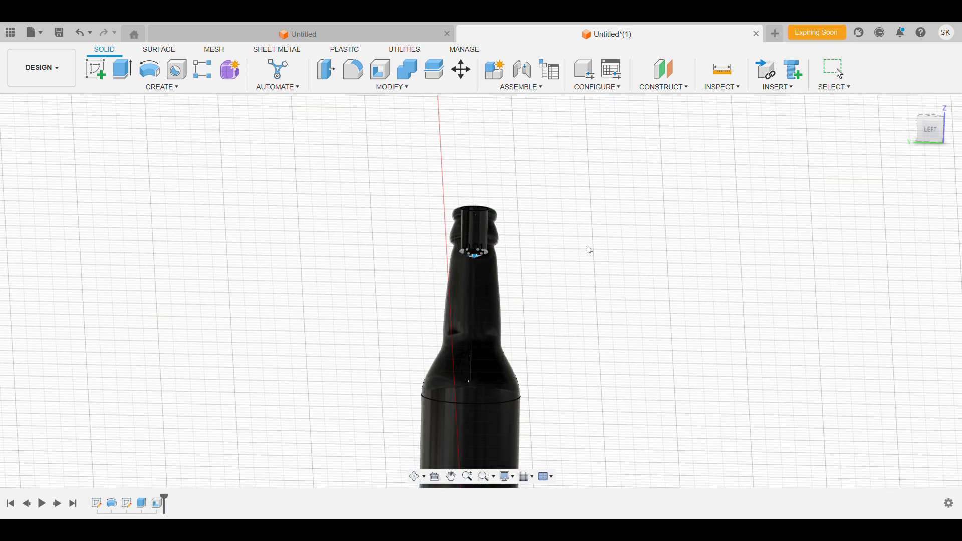
scroll(606, 261, "up", 3)
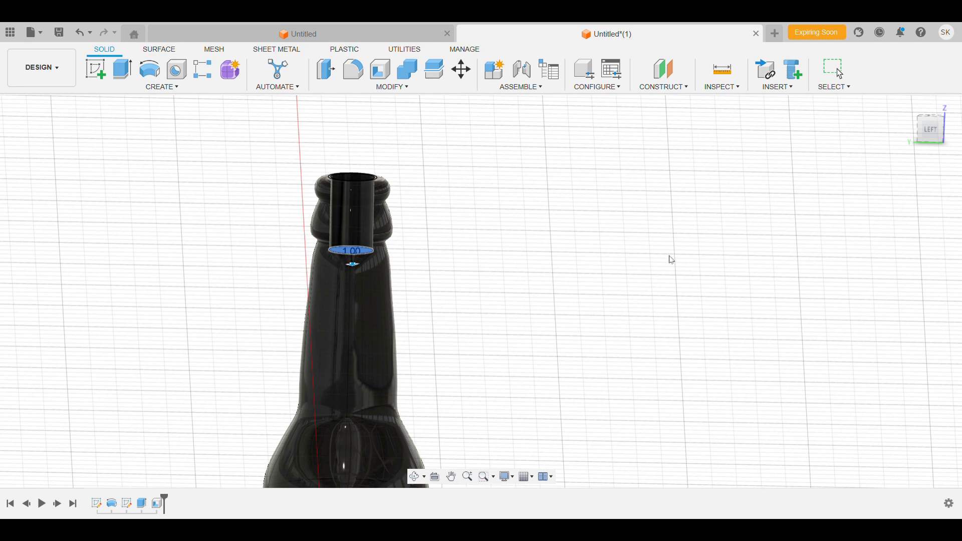
scroll(363, 258, "up", 5)
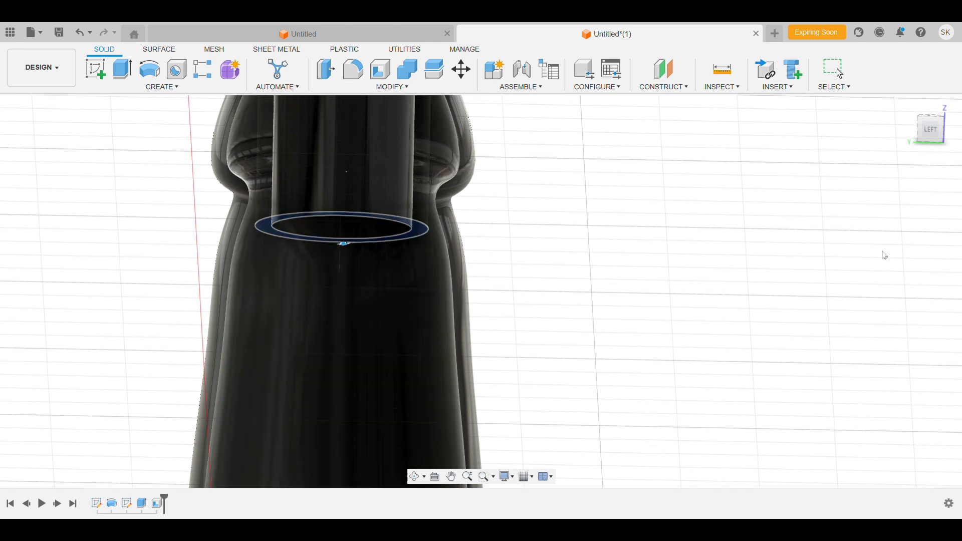
scroll(565, 228, "down", 5)
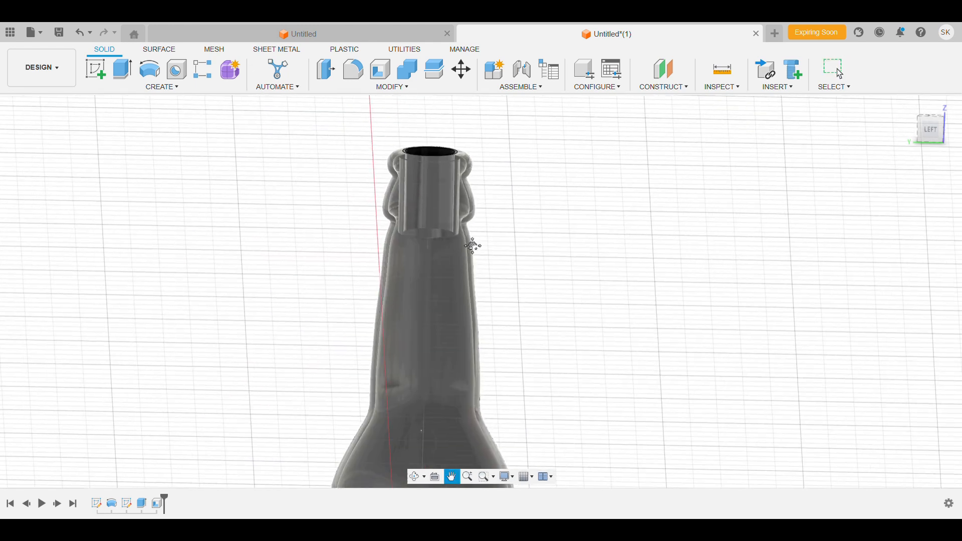
scroll(449, 315, "down", 6)
scroll(395, 316, "up", 10)
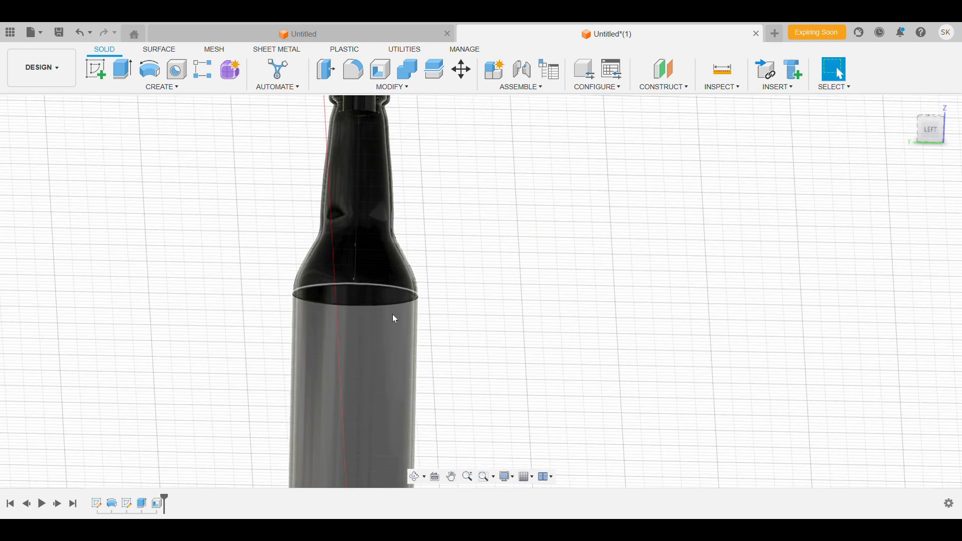
Inspect the shoulder, neck and mouth of the see-through bottle from the left side, up close and at a distance.
scroll(428, 299, "down", 6)
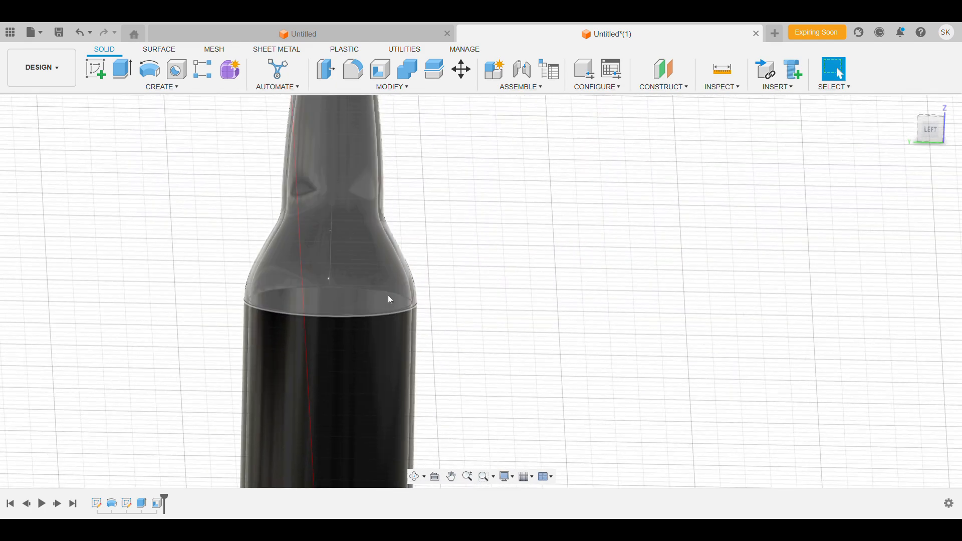
scroll(479, 242, "down", 3)
scroll(376, 328, "up", 8)
middle_click_drag(371, 377, 576, 511)
scroll(461, 381, "down", 2)
scroll(678, 326, "down", 3)
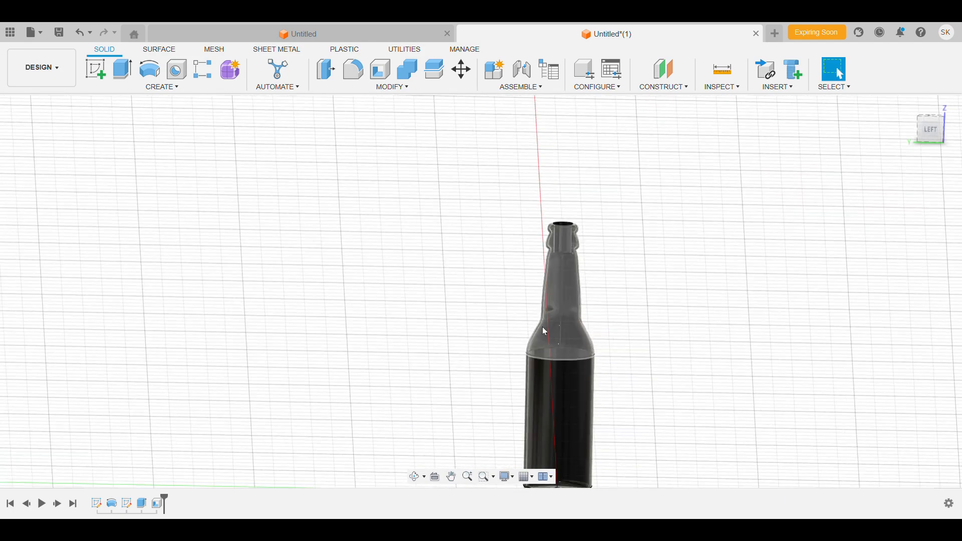
Examine the bottle's cylindrical body from the left side, from the shoulder down to the base.
scroll(589, 295, "up", 5)
scroll(581, 260, "down", 3)
scroll(663, 258, "up", 4)
scroll(581, 425, "up", 2)
scroll(581, 425, "down", 3)
scroll(619, 340, "up", 3)
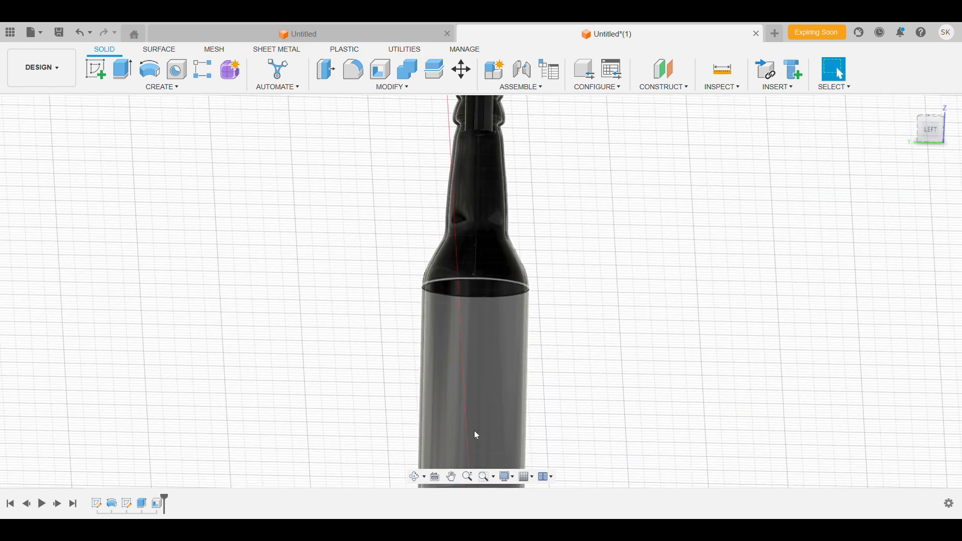
scroll(502, 412, "down", 3)
scroll(522, 301, "up", 2)
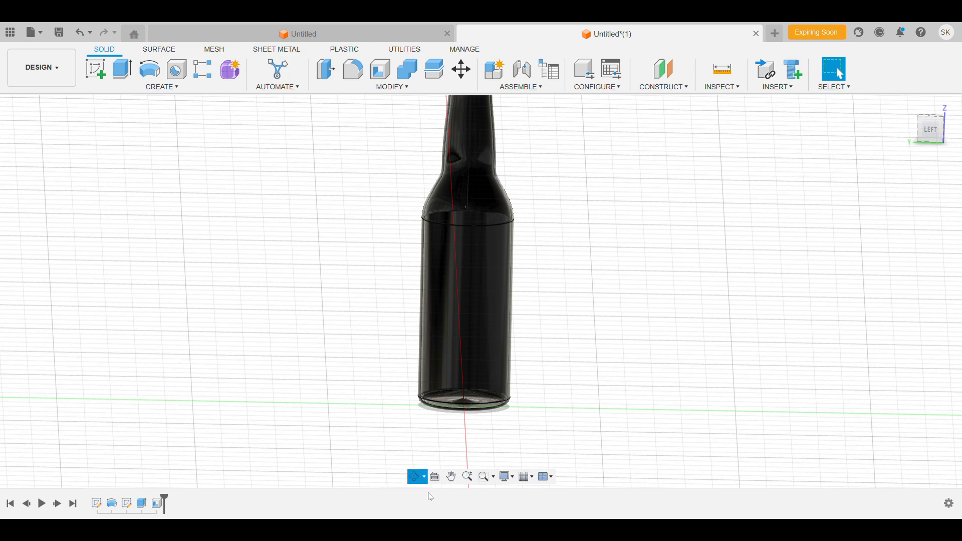
Inspect the bottle's base and hollow interior with the model flipped upside down and from above.
middle_click_drag(485, 385, 473, 227, "shift")
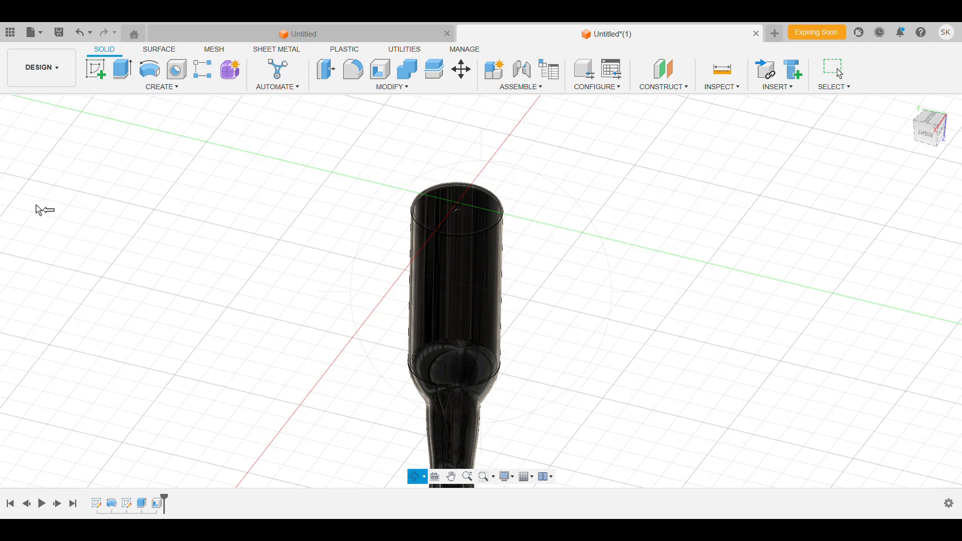
middle_click_drag(577, 187, 576, 220, "shift")
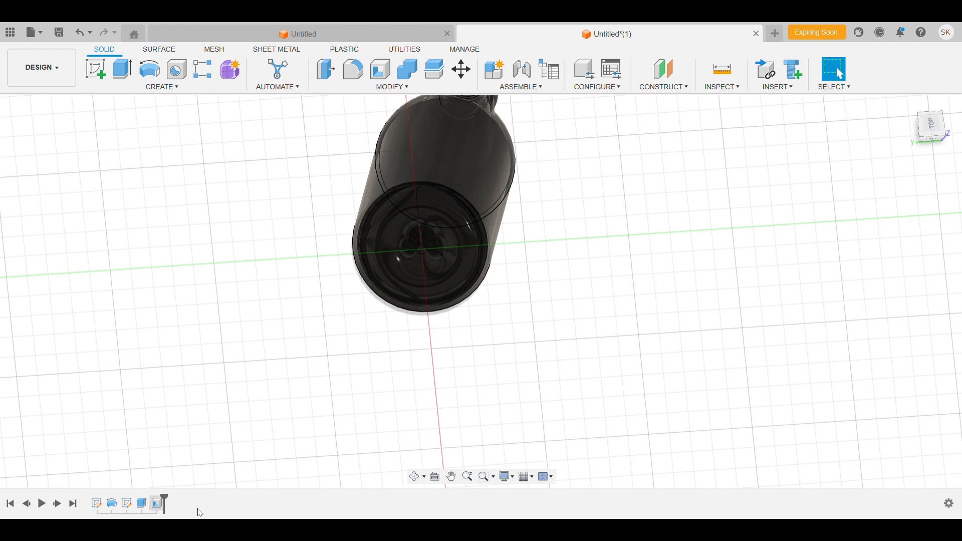
scroll(437, 322, "down", 3)
middle_click_drag(438, 322, 438, 255)
scroll(407, 204, "up", 3)
scroll(450, 222, "down", 1)
scroll(450, 222, "down", 3)
middle_click_drag(404, 253, 410, 396)
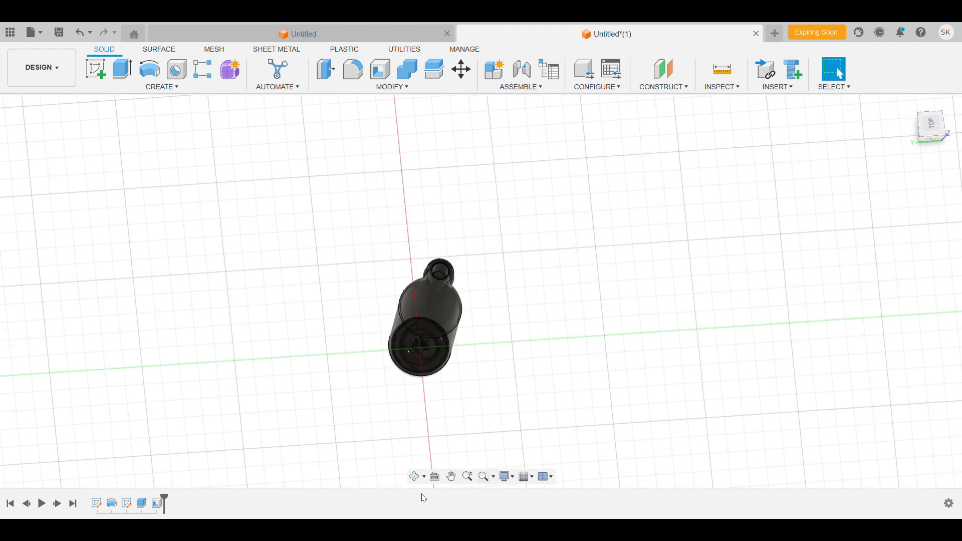
Return the bottle to an upright view and review its full shape from the back.
left_click_drag(430, 339, 563, 253)
scroll(564, 253, "up", 2)
scroll(557, 209, "down", 2)
left_click_drag(557, 209, 498, 160)
scroll(515, 155, "up", 3)
scroll(516, 155, "down", 3)
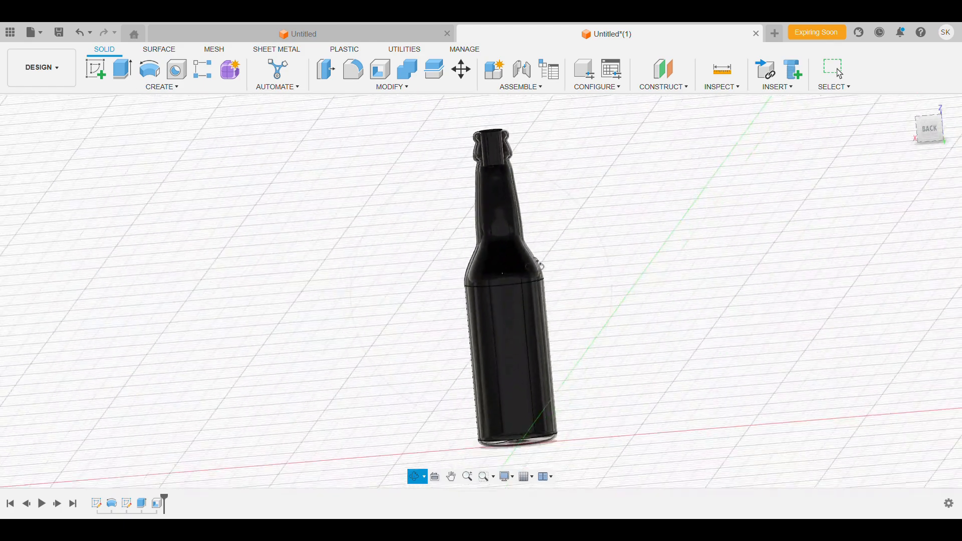